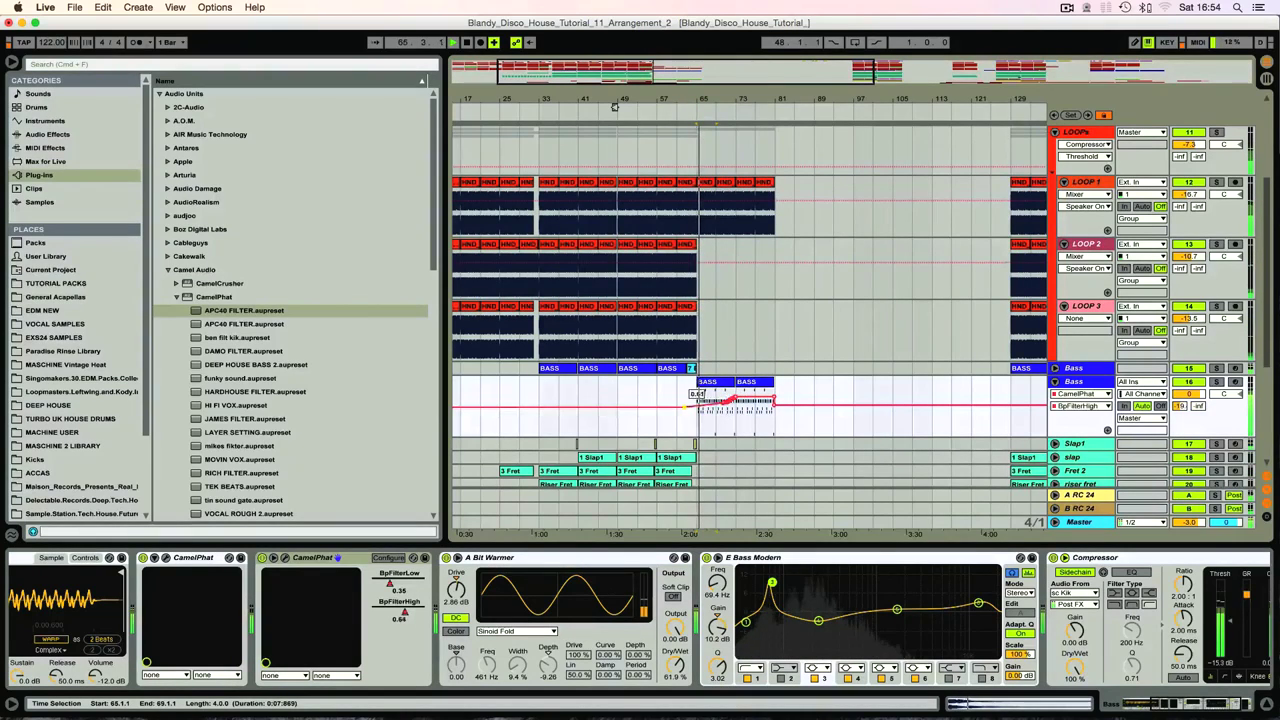
# Smooth the CamelPhat BpFilterHigh automation on the second Bass track into a gradual rise across bars 65 to 81
pyautogui.moveTo(764, 392); pyautogui.dragTo(771, 401)
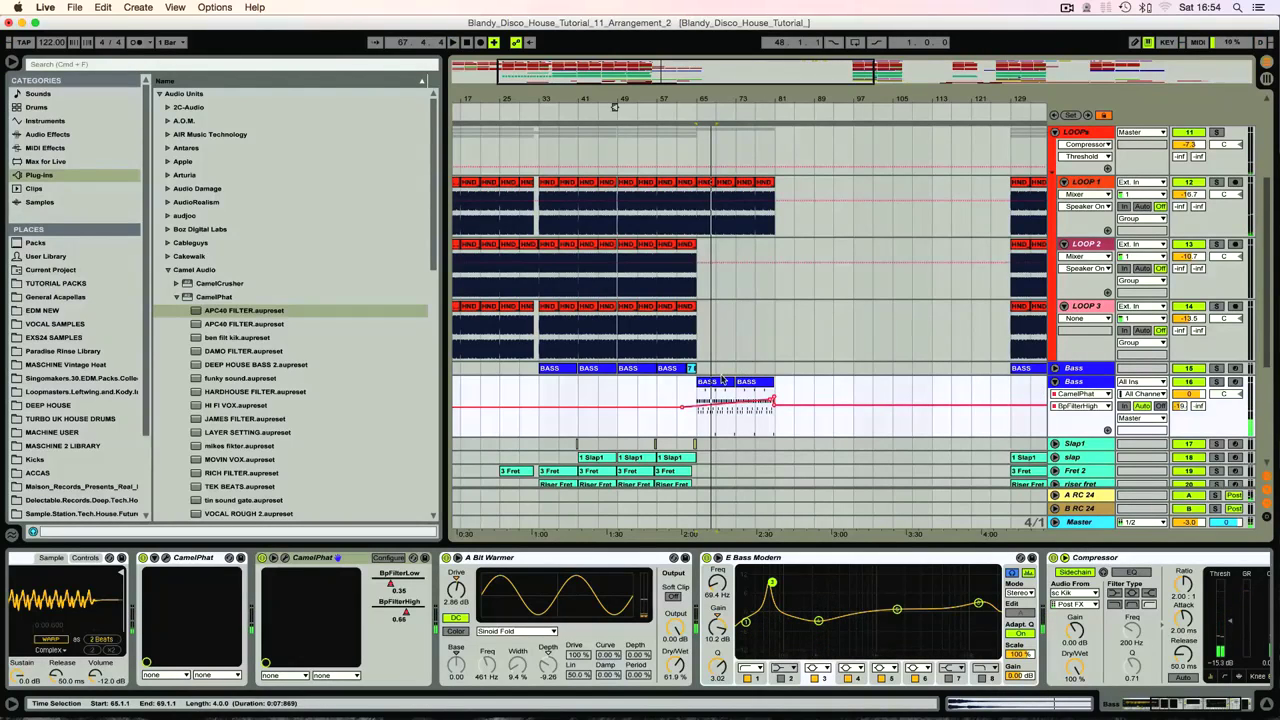
pyautogui.scroll(-5, 745, 297)
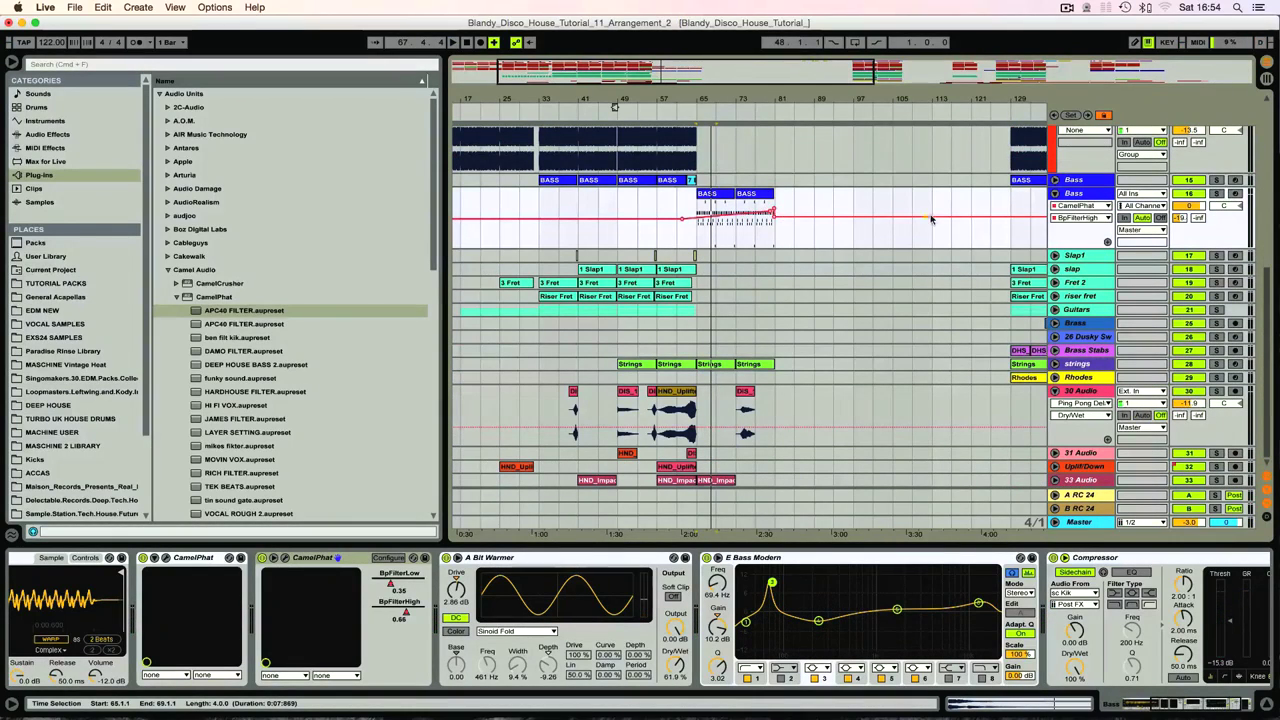
# Add a Reverb to the second Bass track between E Bass Modern and the Compressor, with Dry/Wet at 16%
pyautogui.click(1071, 193)
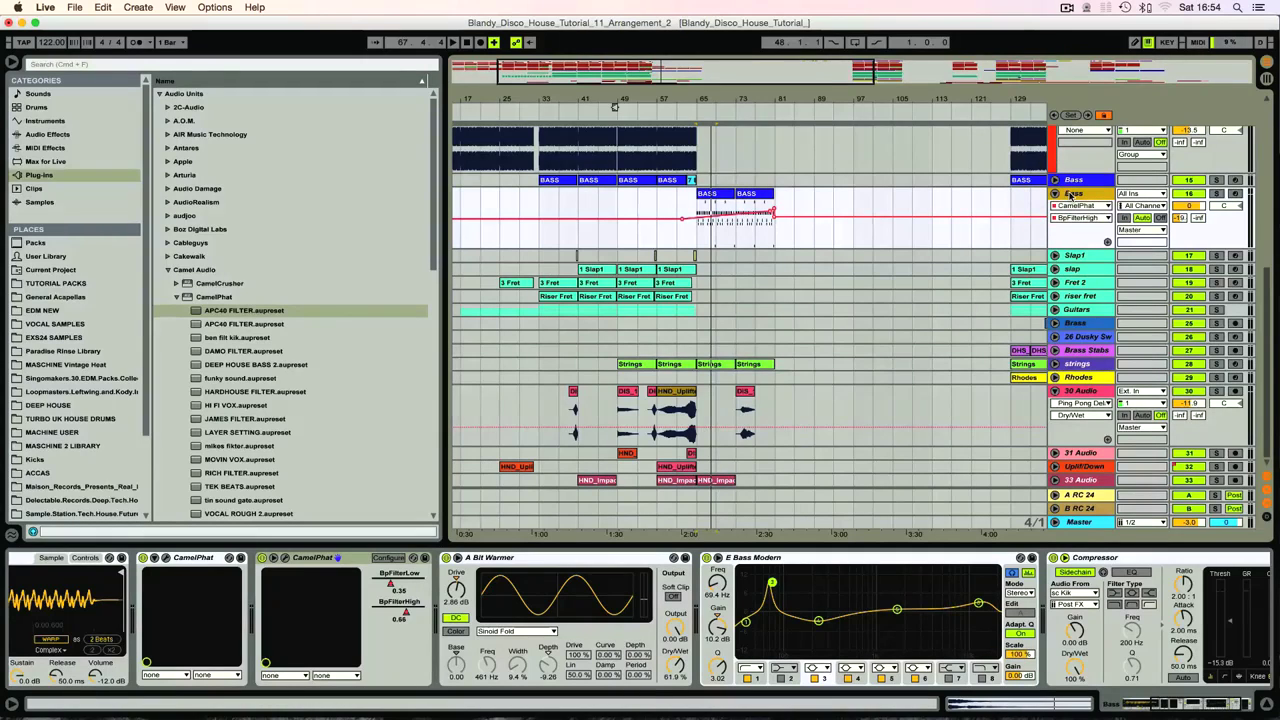
pyautogui.moveTo(1172, 706); pyautogui.dragTo(1208, 704)
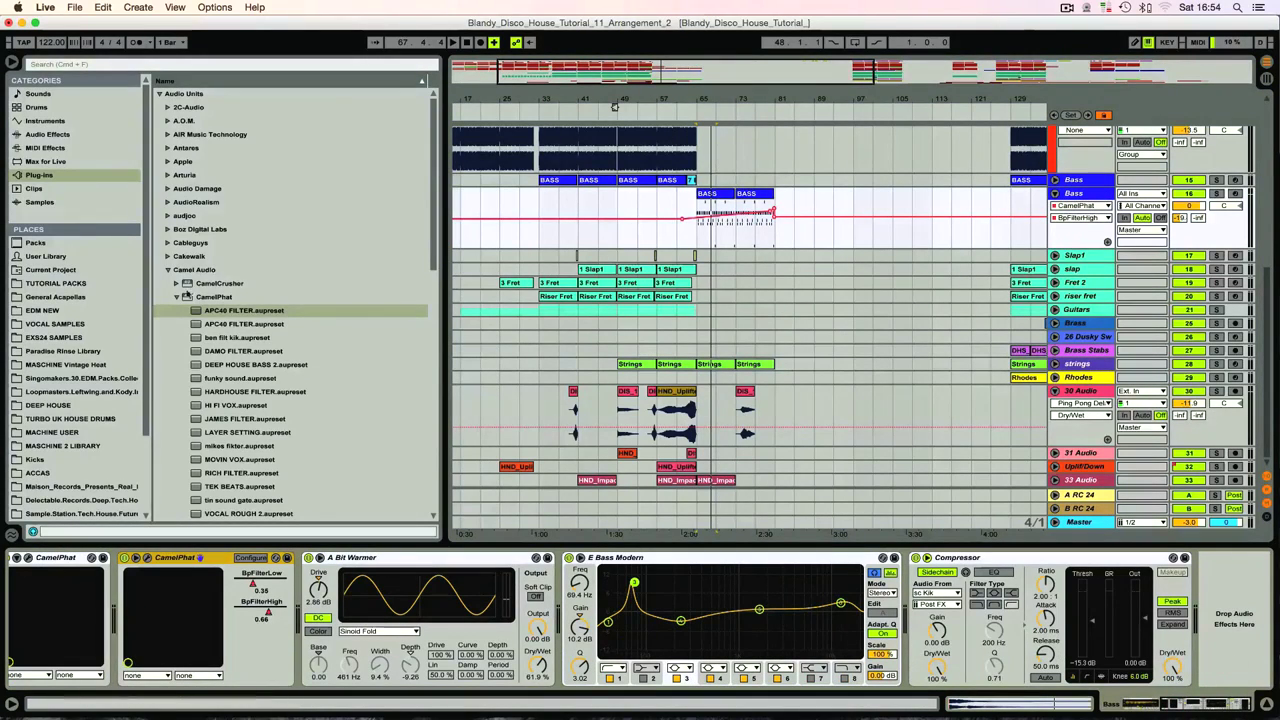
pyautogui.click(168, 270)
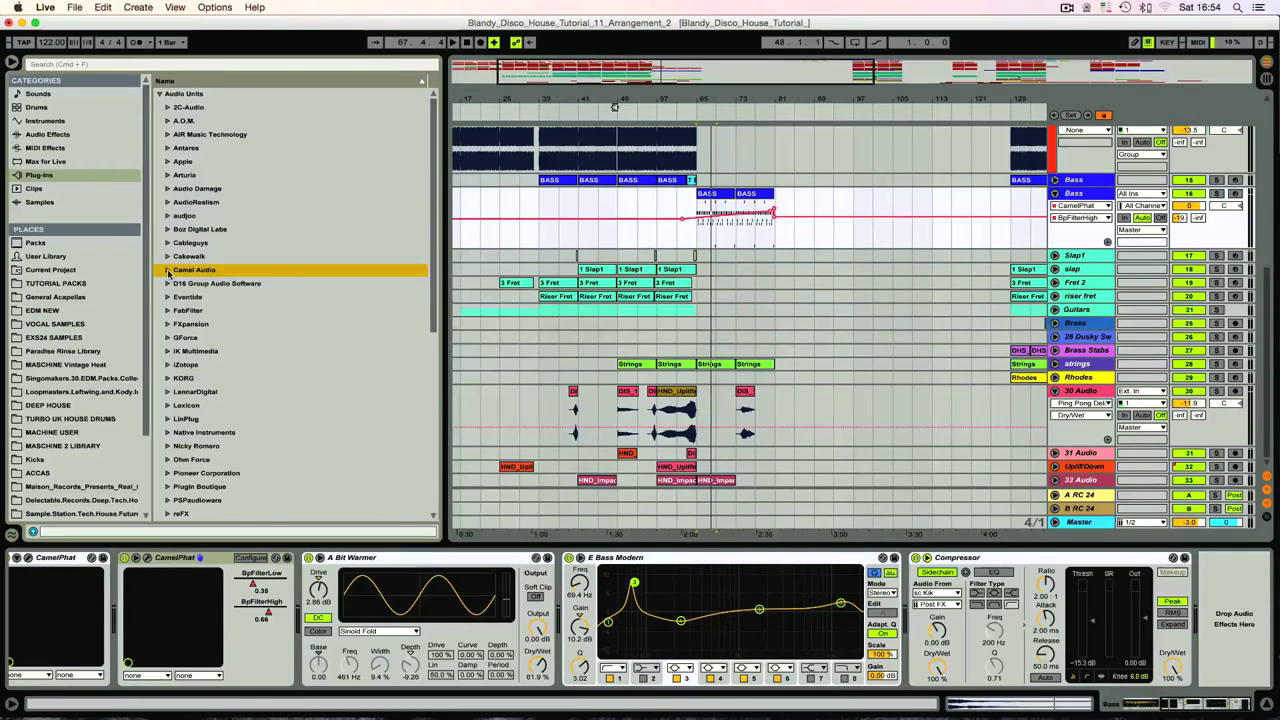
pyautogui.click(713, 228)
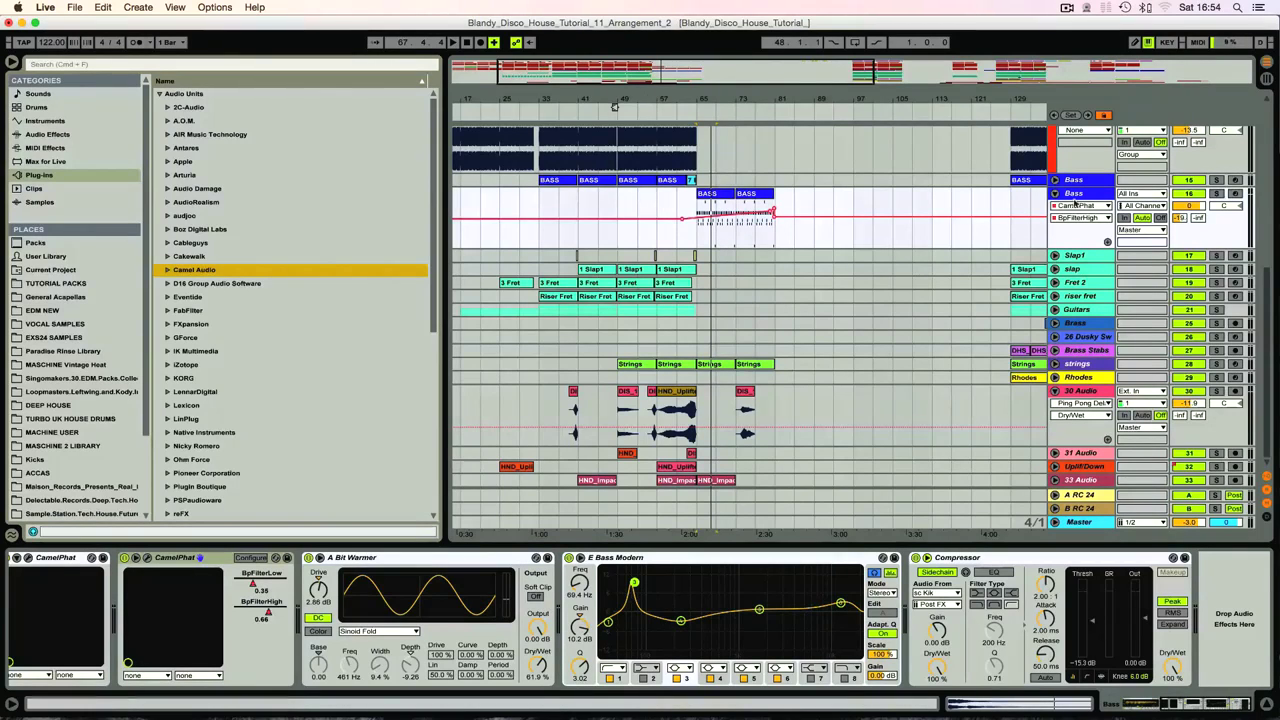
pyautogui.click(1075, 203)
pyautogui.click(47, 133)
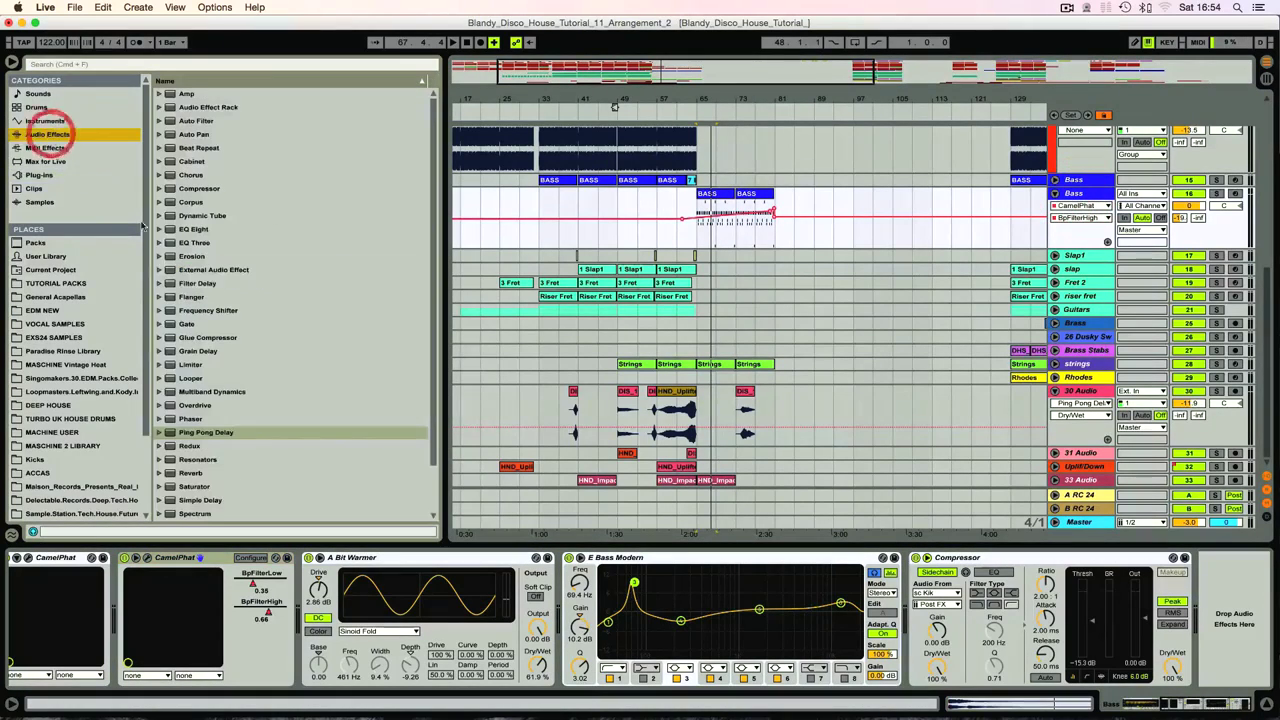
pyautogui.click(188, 473)
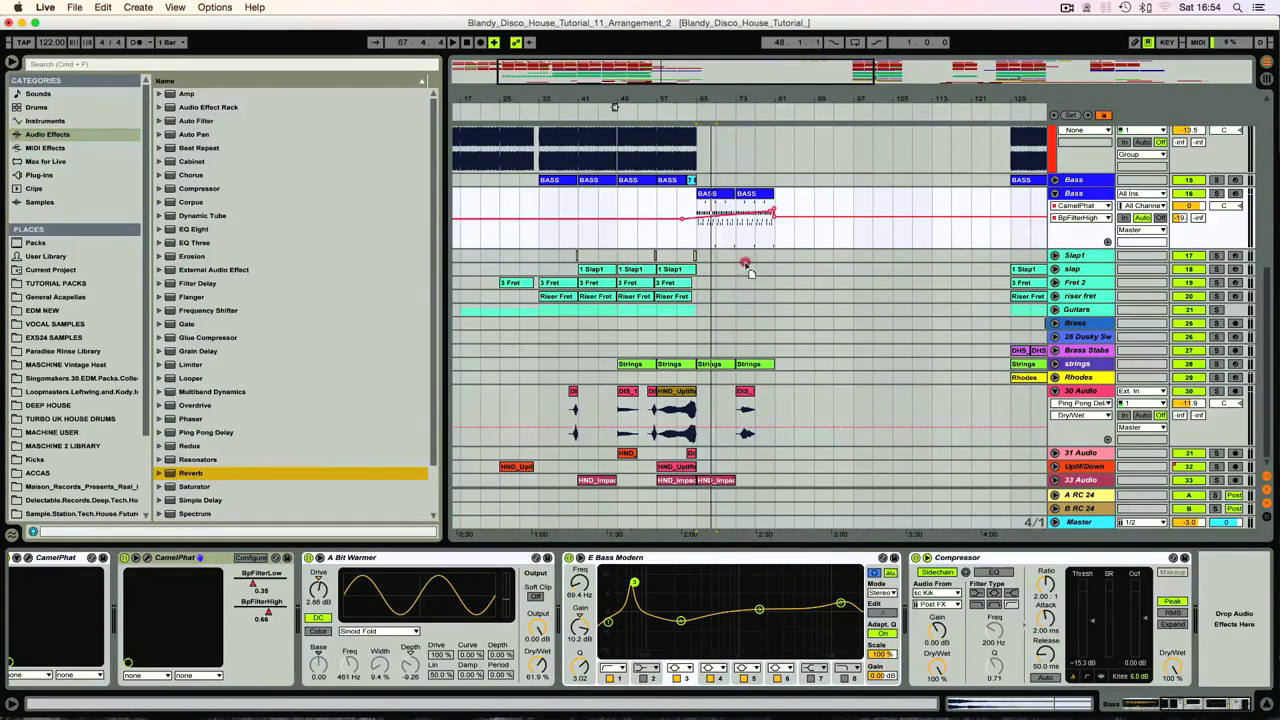
pyautogui.moveTo(885, 558); pyautogui.dragTo(915, 578)
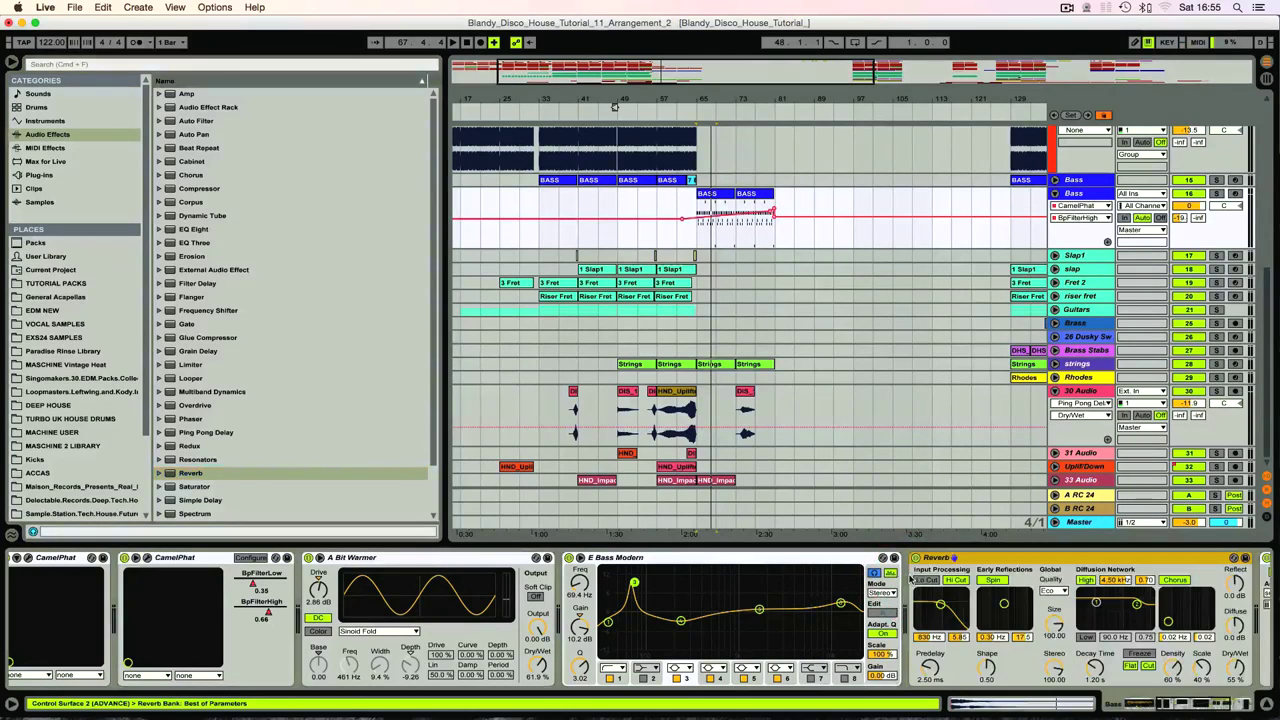
pyautogui.moveTo(1235, 667); pyautogui.dragTo(1235, 700)
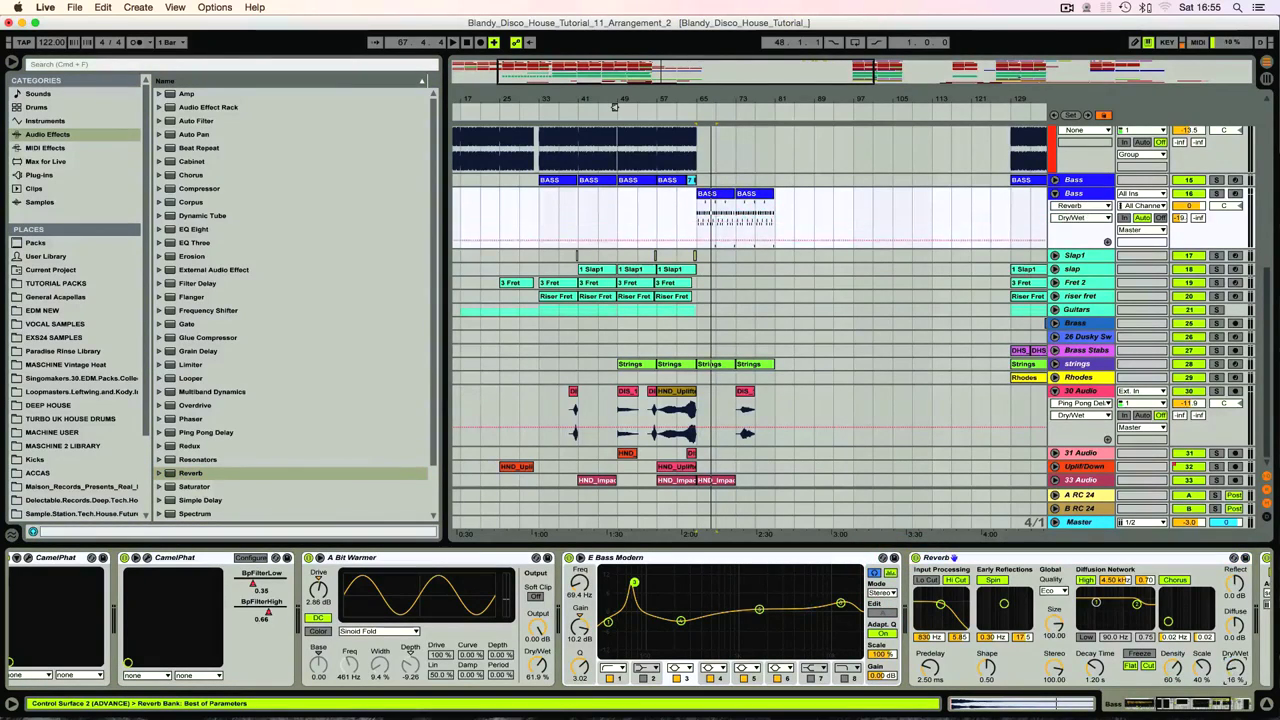
# Record automation of the Reverb's Dry/Wet on the second Bass track, gradually raising it through the breakdown to bar 81
pyautogui.click(683, 113)
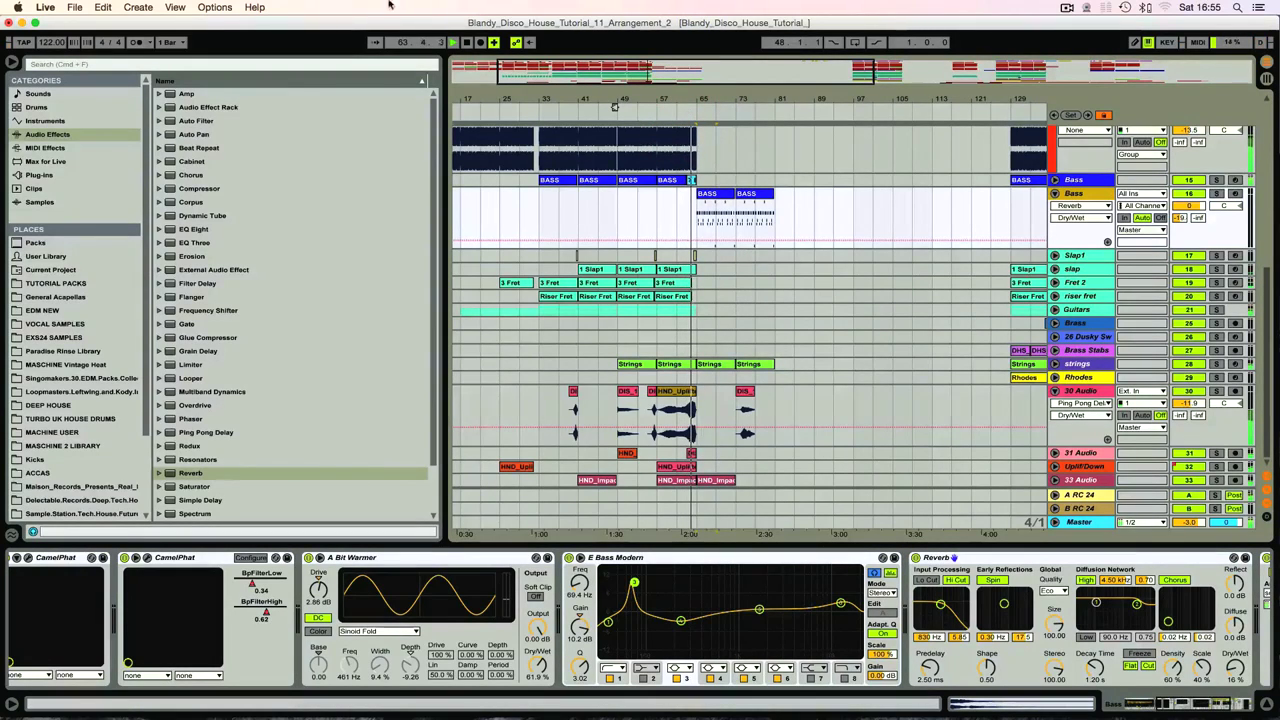
pyautogui.click(481, 43)
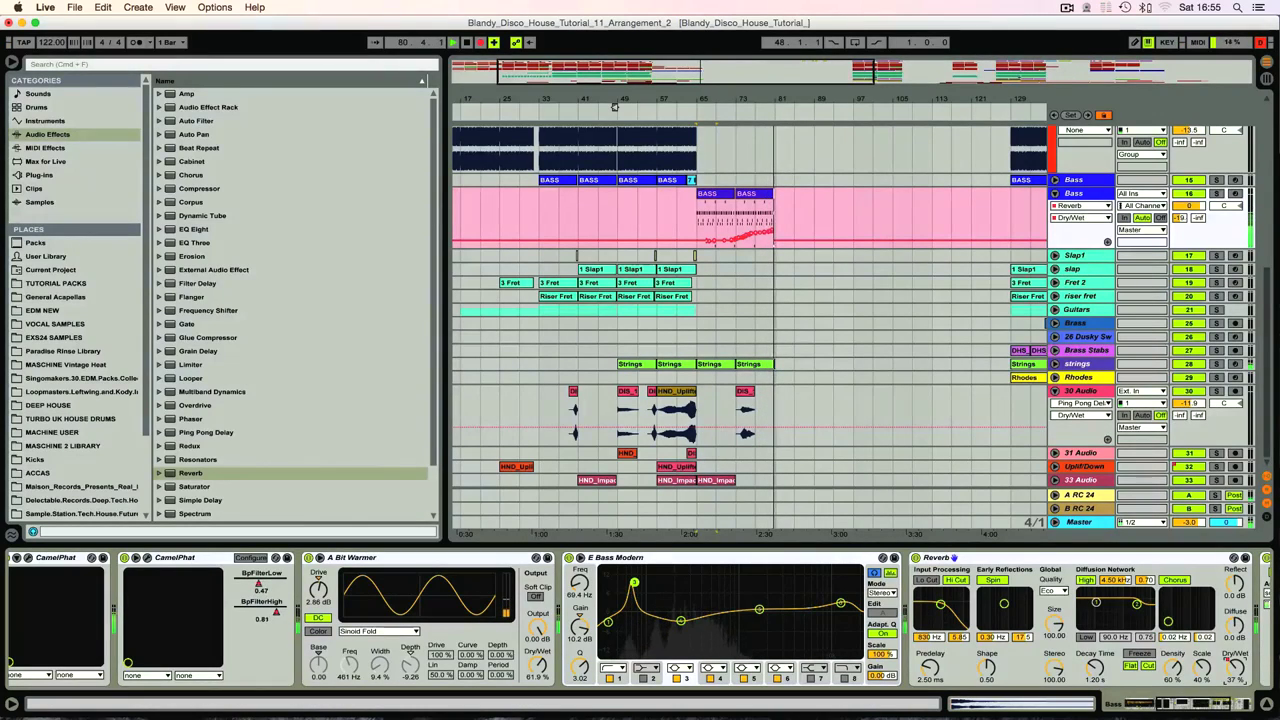
pyautogui.click(651, 284)
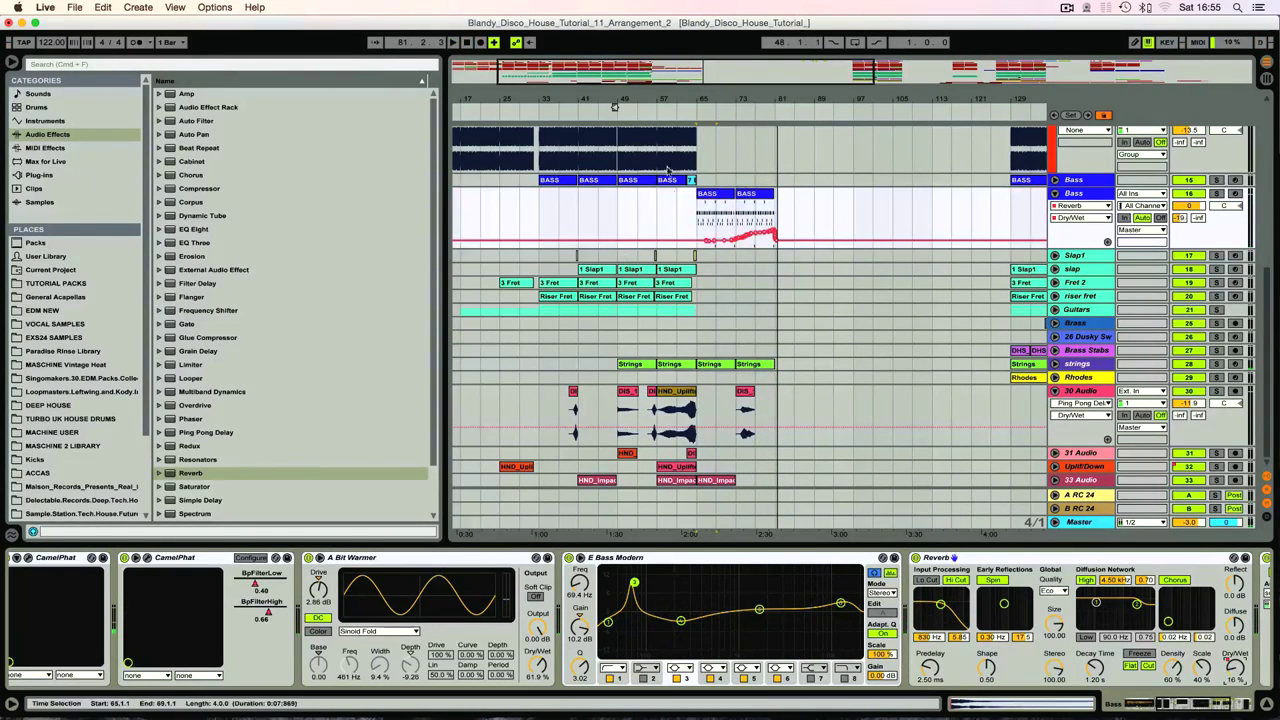
# Show the second Bass track's CamelPhat BpFilterHigh automation and tidy its breakpoints between about bars 76 and 81
pyautogui.click(1071, 207)
pyautogui.click(1073, 245)
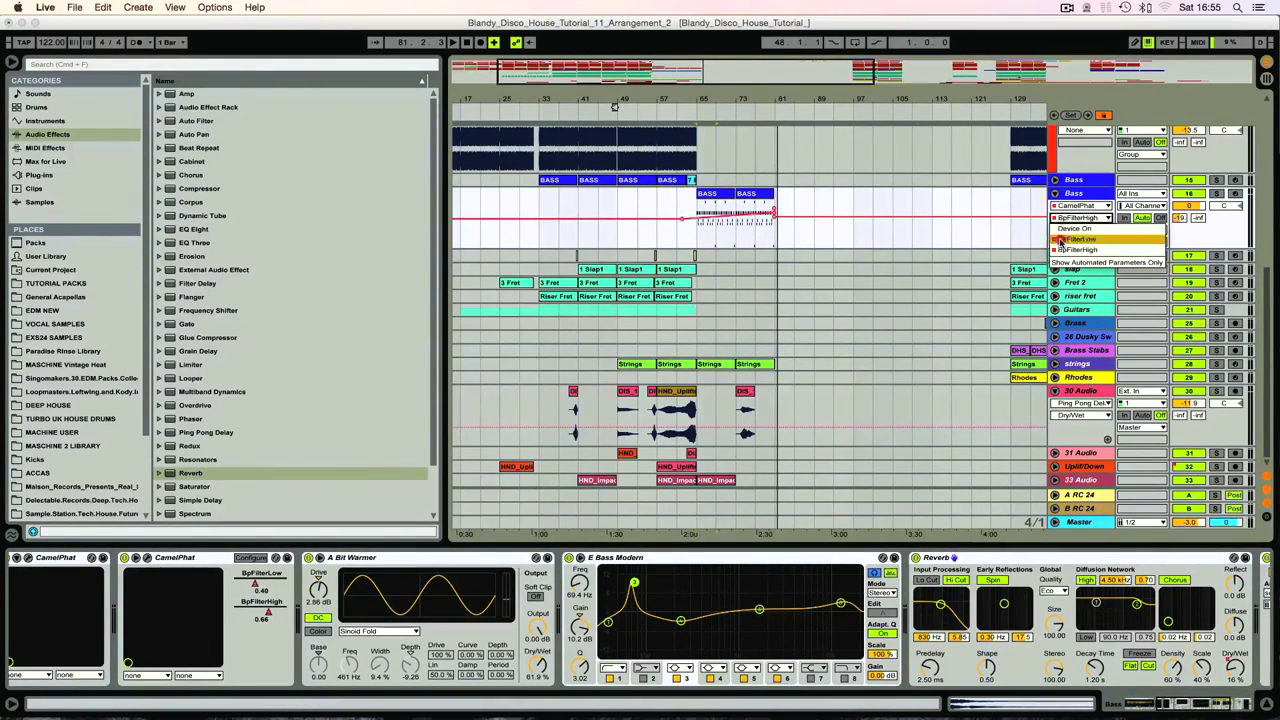
pyautogui.moveTo(752, 100); pyautogui.dragTo(770, 141)
pyautogui.click(748, 212)
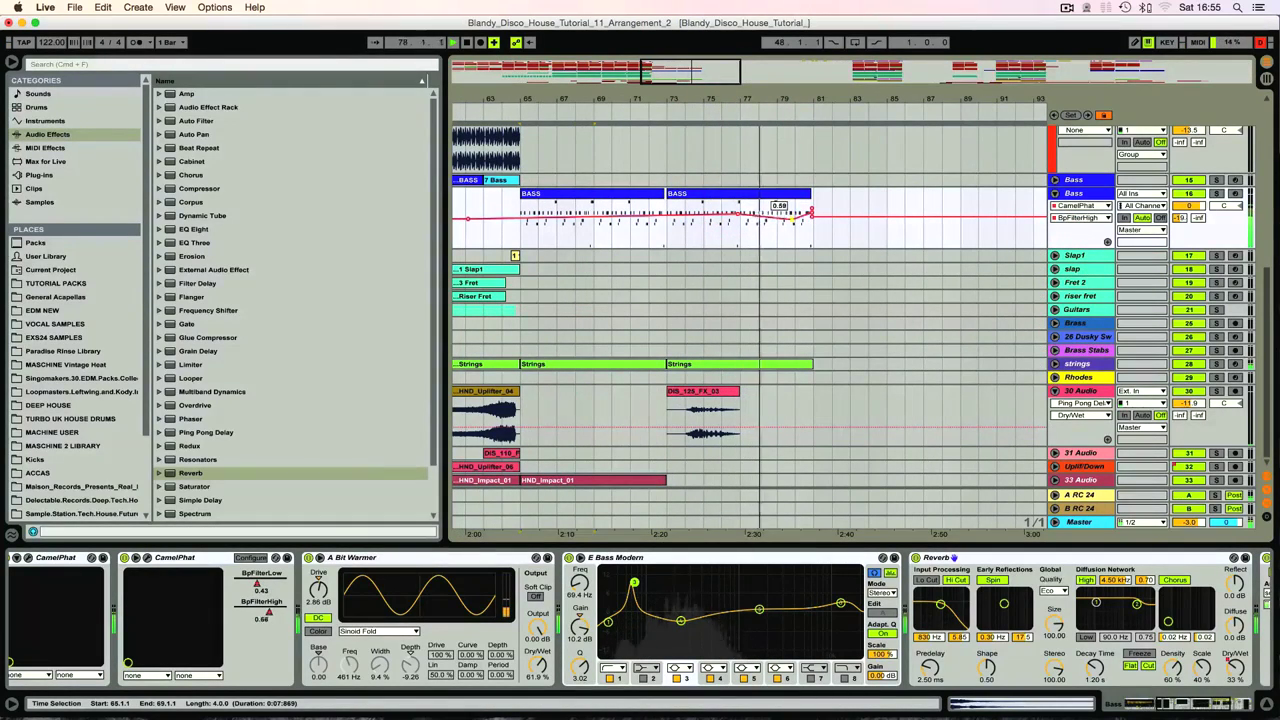
pyautogui.moveTo(765, 213); pyautogui.dragTo(765, 225)
pyautogui.click(765, 225)
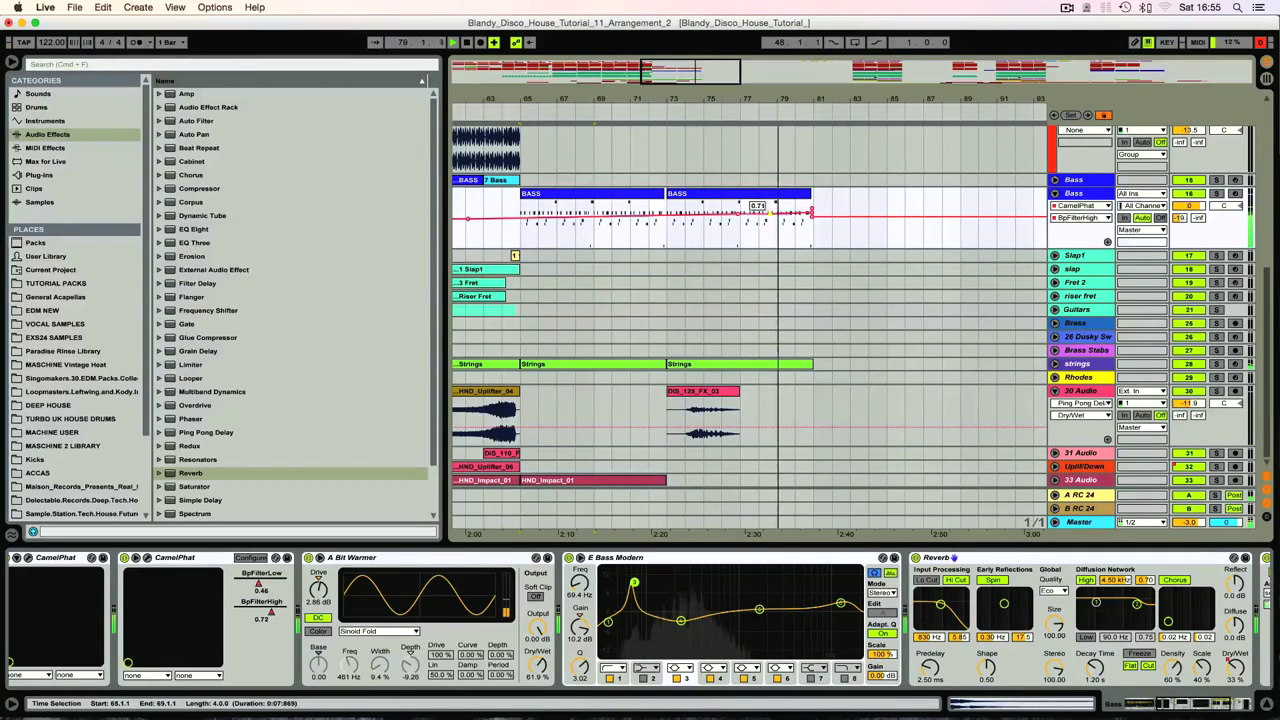
# Show the BpFilterLow automation and reduce its recorded points to a straight upward ramp from about bar 76 to 81
pyautogui.click(1064, 218)
pyautogui.click(1067, 240)
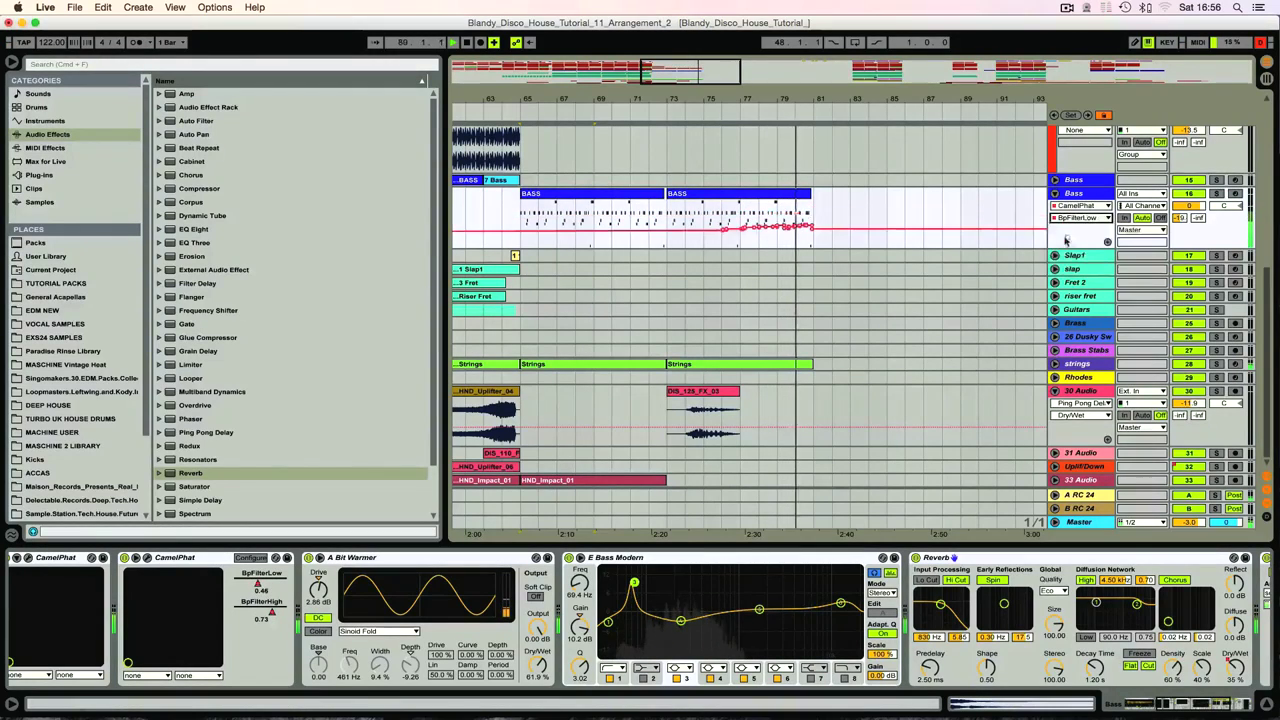
pyautogui.moveTo(742, 229); pyautogui.dragTo(811, 225)
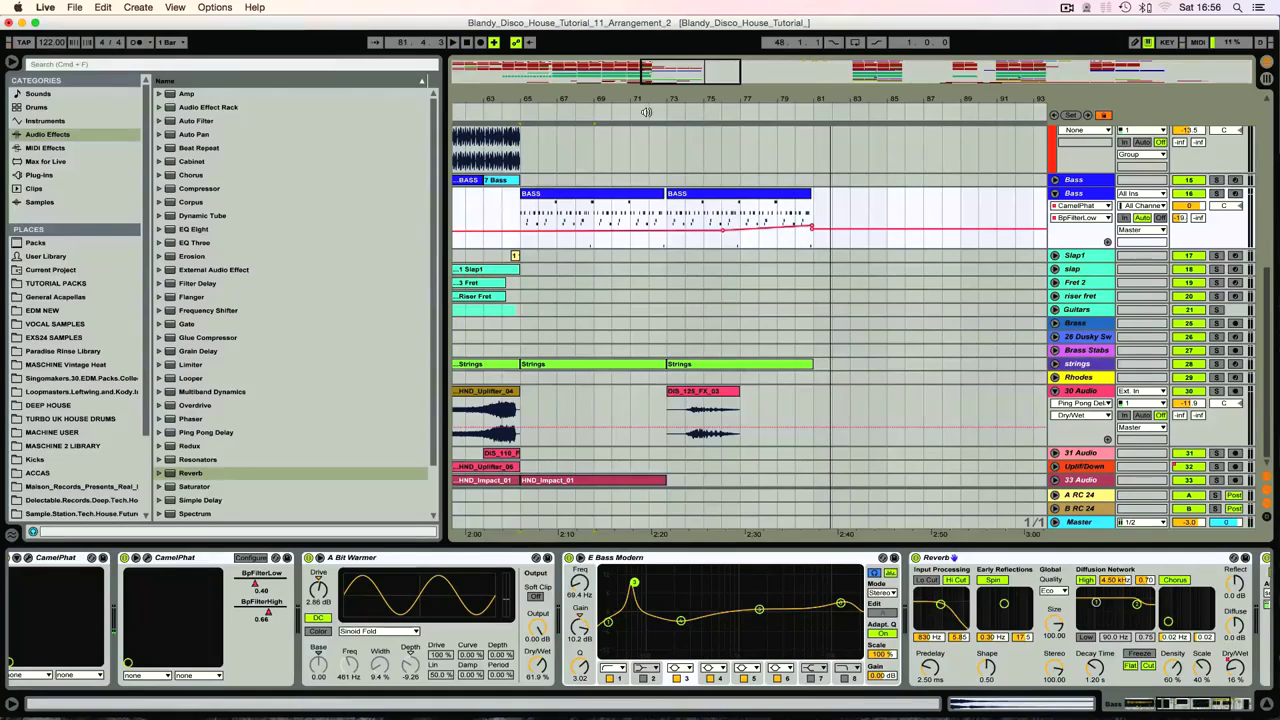
# Automate the second Bass track's Mixer Track Panning to drift right from about bar 70 to 81 and return to centre
pyautogui.moveTo(649, 99); pyautogui.dragTo(700, 75)
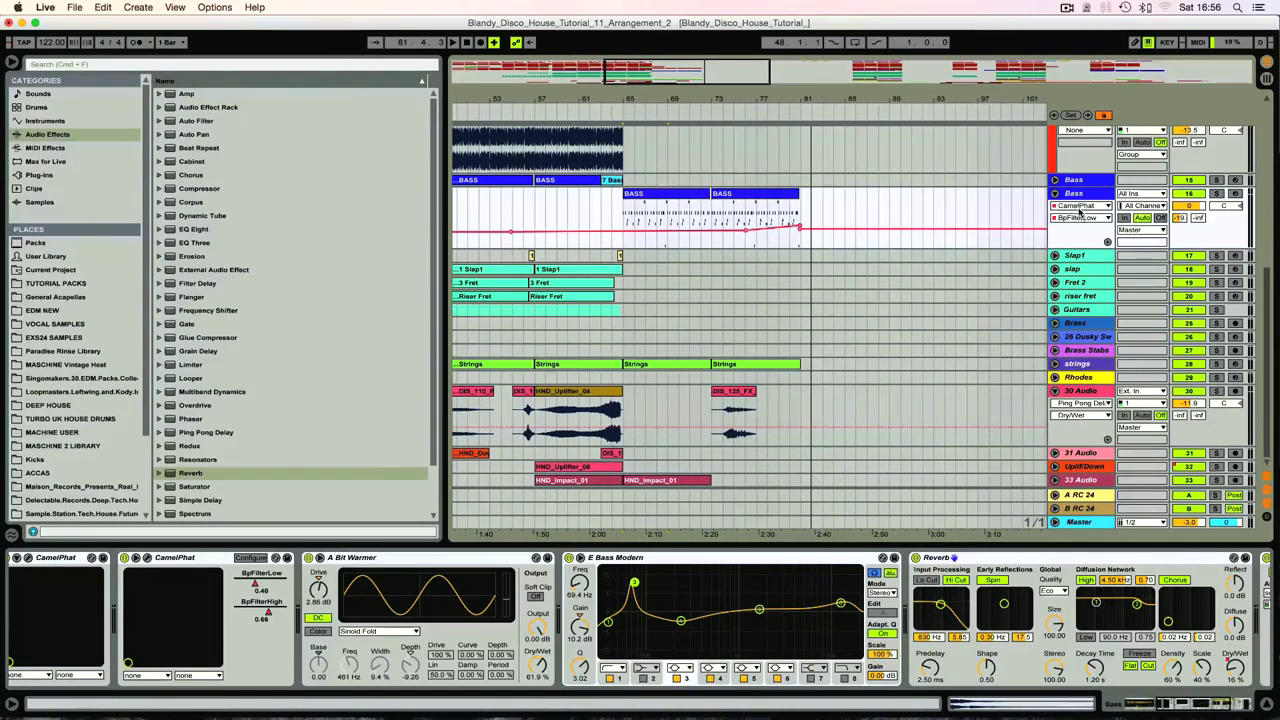
pyautogui.click(1079, 206)
pyautogui.click(1081, 289)
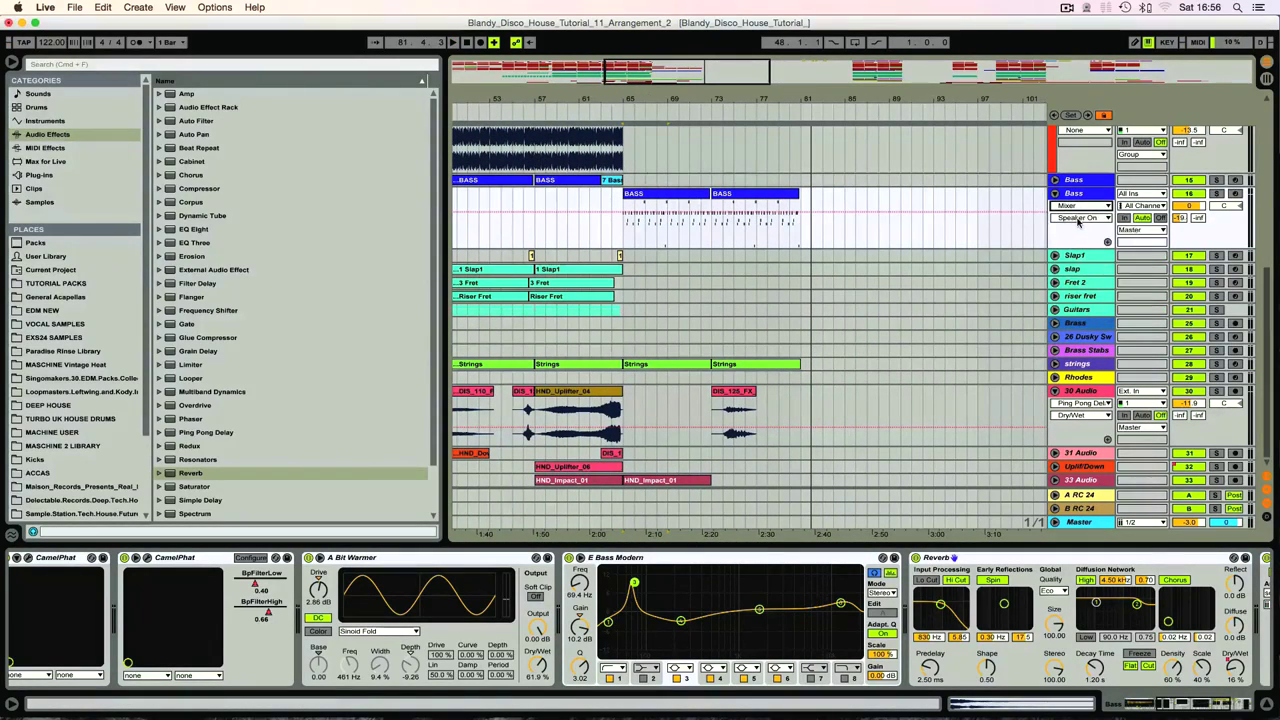
pyautogui.click(1078, 218)
pyautogui.click(1075, 262)
pyautogui.click(685, 226)
pyautogui.click(685, 226)
pyautogui.moveTo(797, 226); pyautogui.dragTo(805, 221)
pyautogui.press('space')
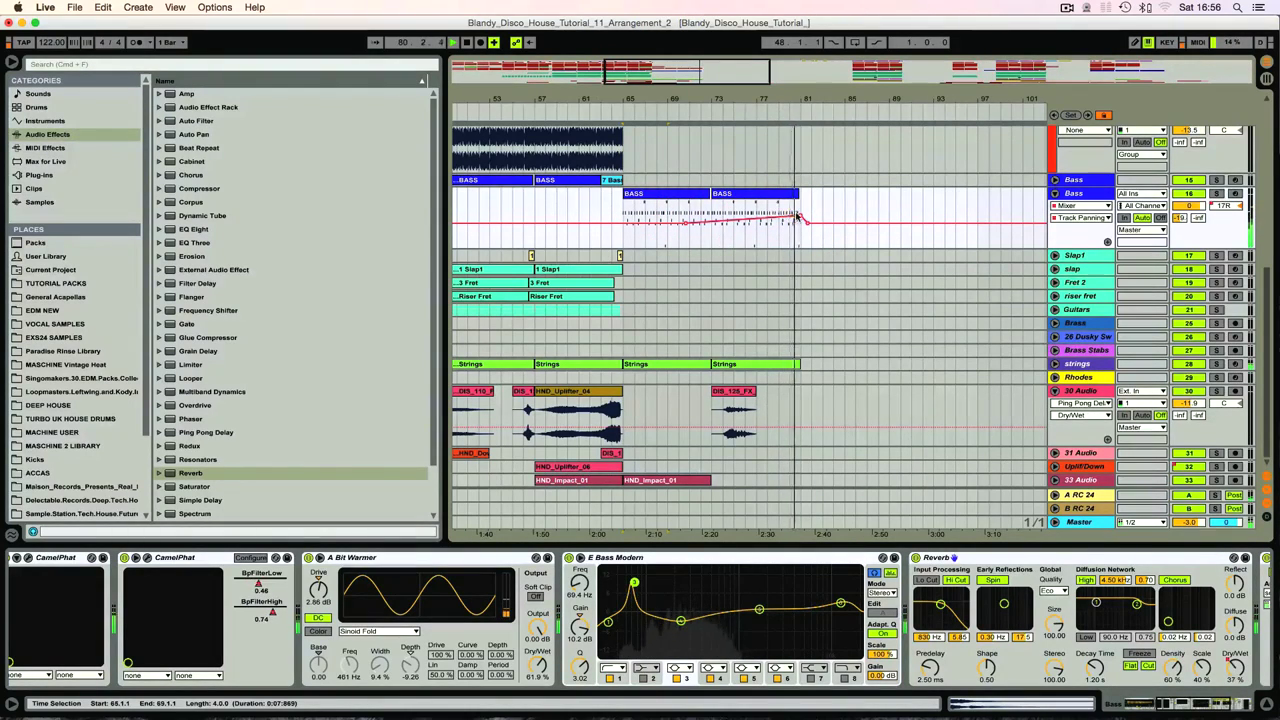
pyautogui.moveTo(799, 215); pyautogui.dragTo(799, 220)
pyautogui.click(706, 205)
# Select the whole arrangement and fold all of its unfolded tracks
pyautogui.moveTo(708, 98); pyautogui.dragTo(756, 76)
pyautogui.moveTo(609, 106); pyautogui.dragTo(609, 100)
pyautogui.scroll(10, 781, 337)
pyautogui.press('super+a')
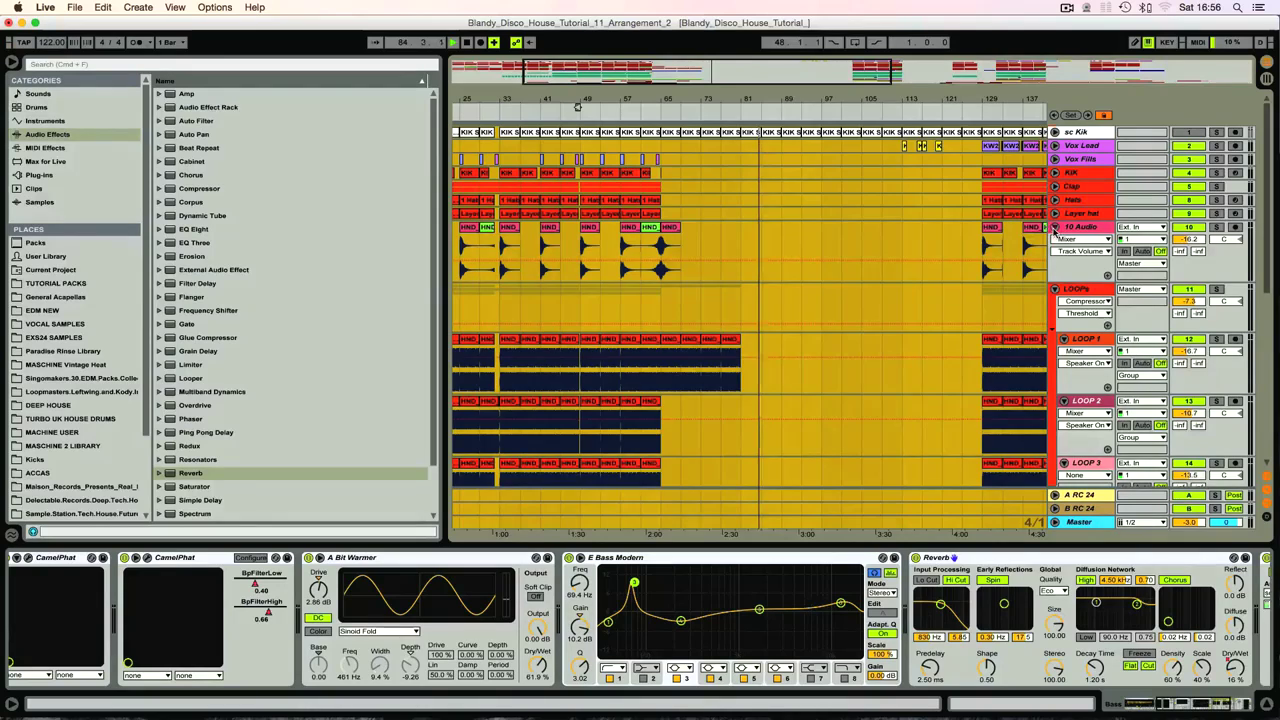
pyautogui.click(1054, 229)
pyautogui.moveTo(861, 100); pyautogui.dragTo(861, 92)
pyautogui.moveTo(638, 107); pyautogui.dragTo(591, 107)
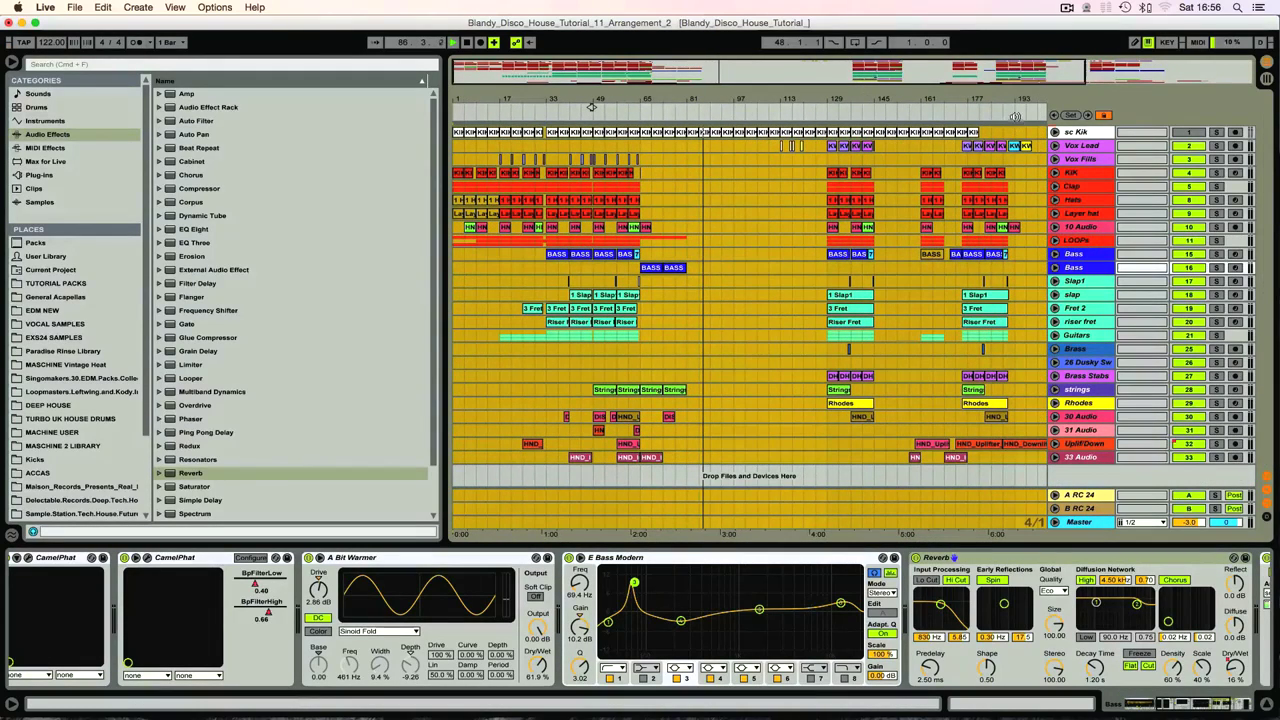
# Audition the Vox Lead clips around bars 193 to 197
pyautogui.click(1021, 110)
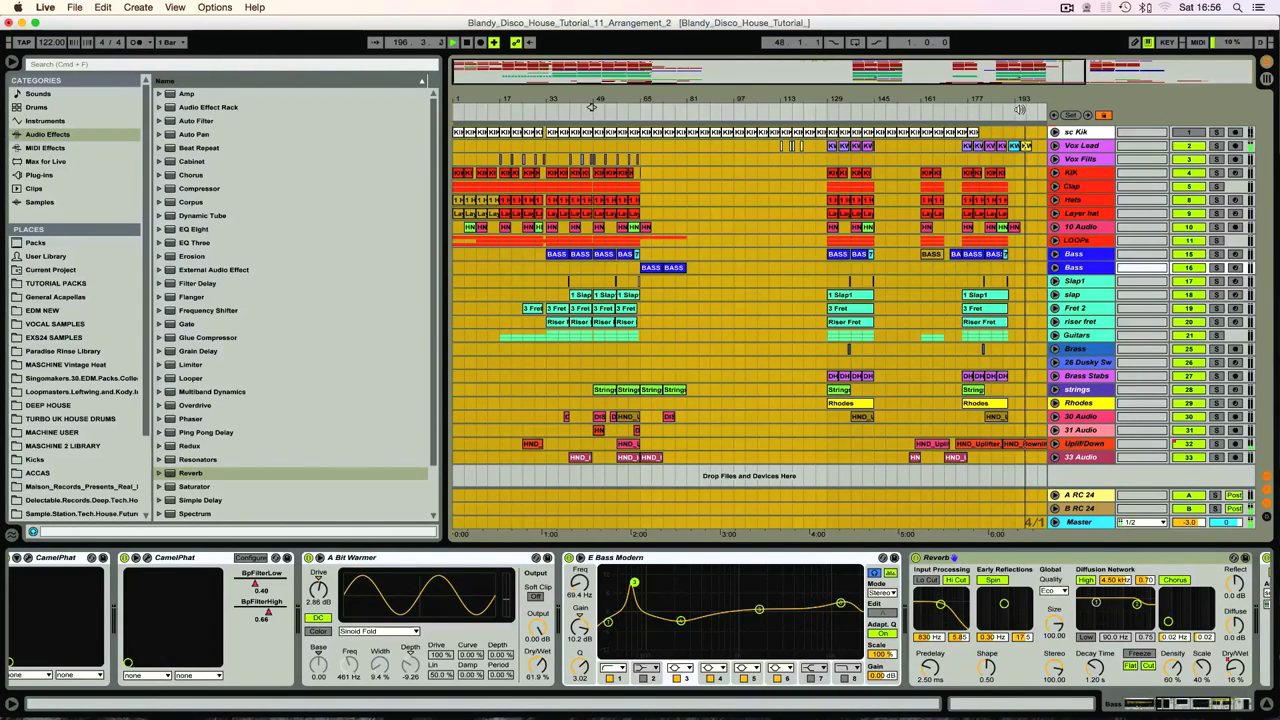
pyautogui.click(1020, 110)
pyautogui.moveTo(1024, 101); pyautogui.dragTo(1000, 170)
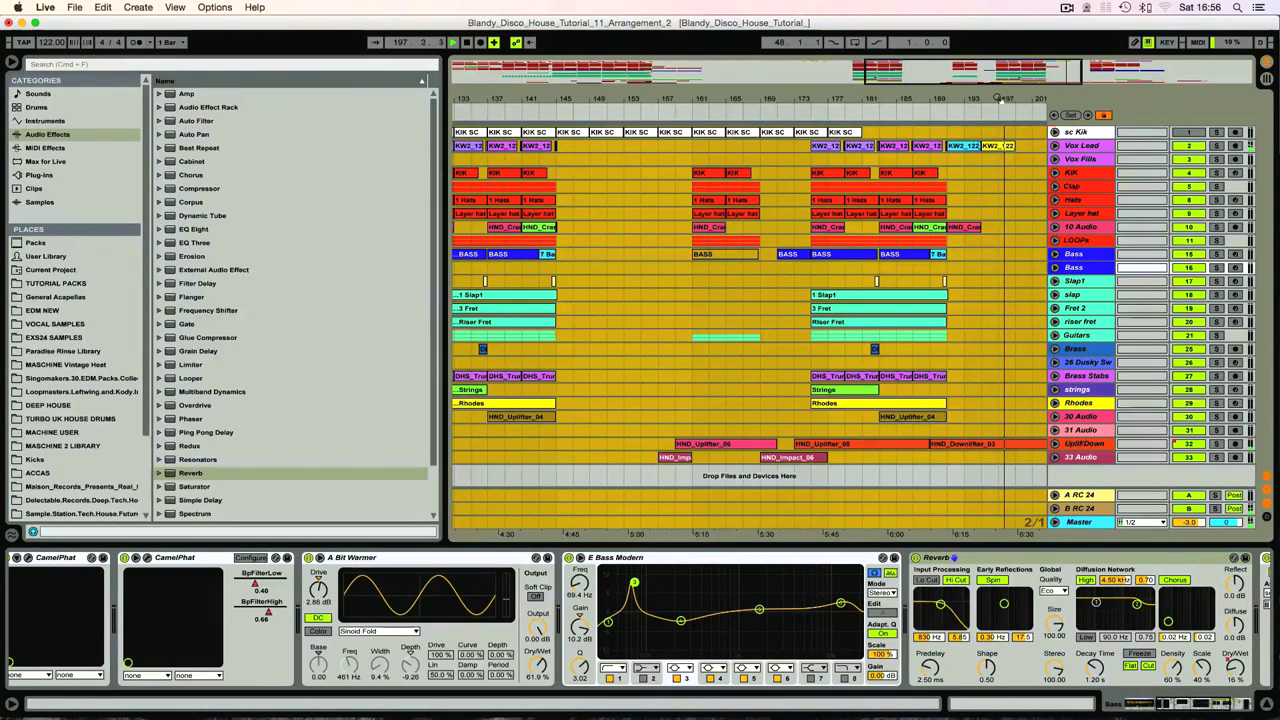
# Copy the eight-bar group of Vox Lead clips at bar 113 into the breakdown at bar 73
pyautogui.moveTo(1000, 98); pyautogui.dragTo(466, 107)
pyautogui.click(727, 162)
pyautogui.moveTo(730, 147); pyautogui.dragTo(558, 147)
# Copy the HND_Uplifter_06 clip at bar 57 on the Uplift/Down track to bar 73
pyautogui.moveTo(535, 104); pyautogui.dragTo(685, 92)
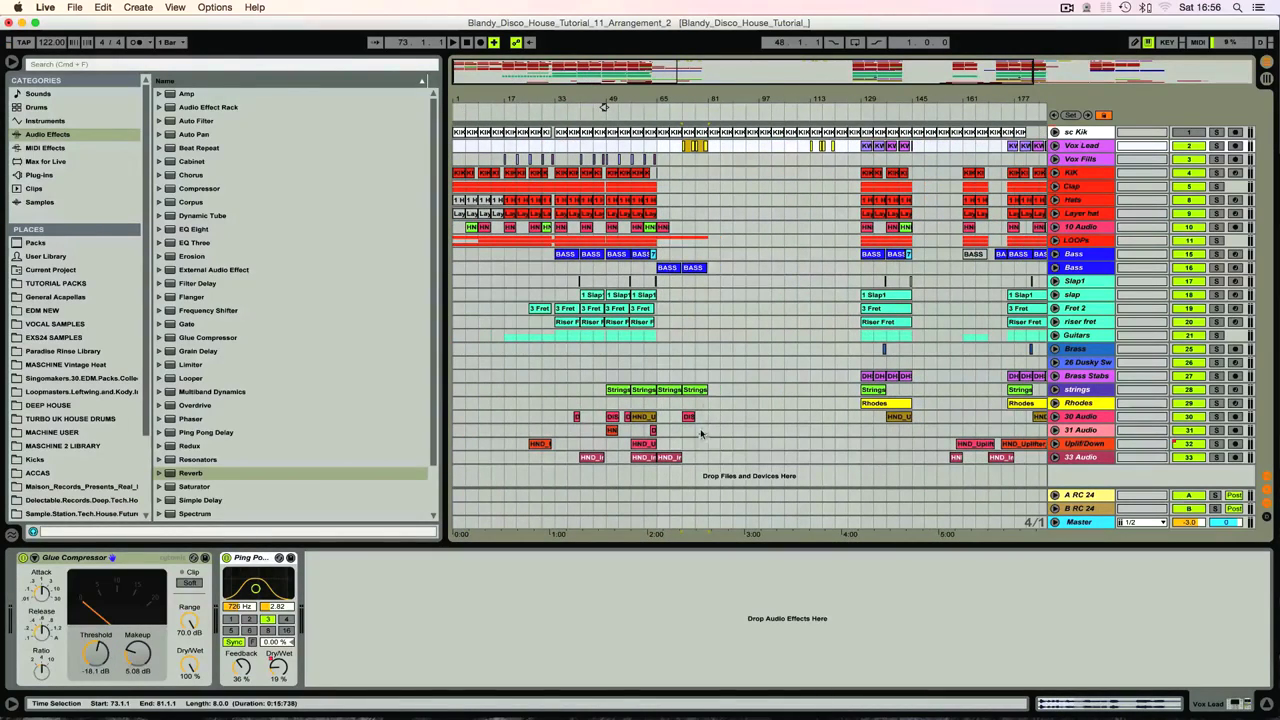
pyautogui.moveTo(648, 447); pyautogui.dragTo(696, 450)
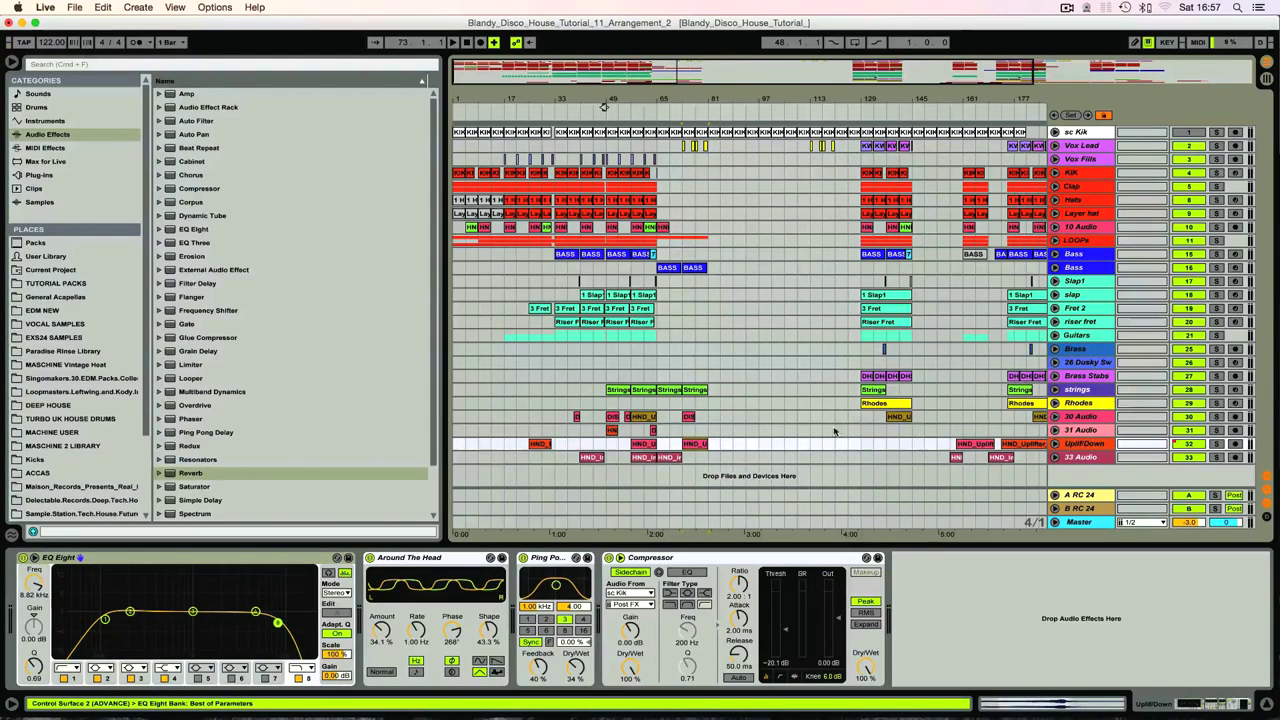
# Insert an audio track below Uplift/Down, copy the HND_Uplifter_07 clip onto it at bar 73 and extend its end to bar 81
pyautogui.click(1055, 457)
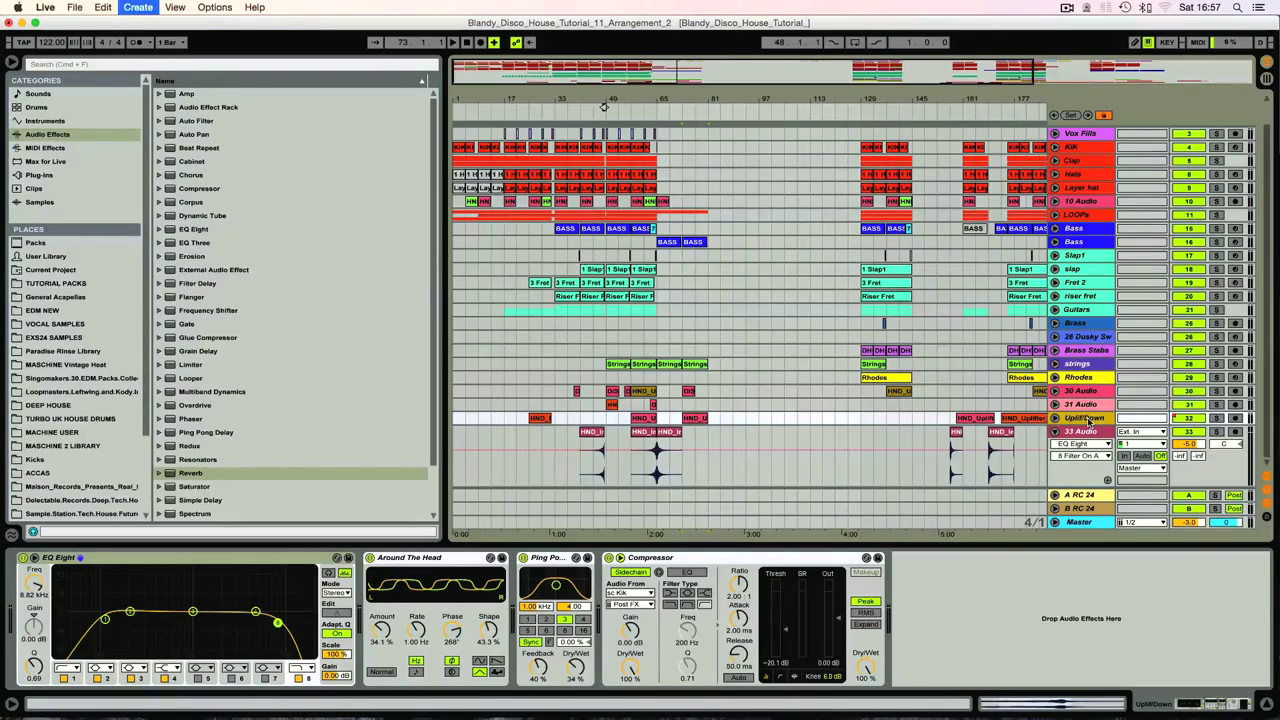
pyautogui.press('super+t')
pyautogui.moveTo(537, 418); pyautogui.dragTo(683, 449)
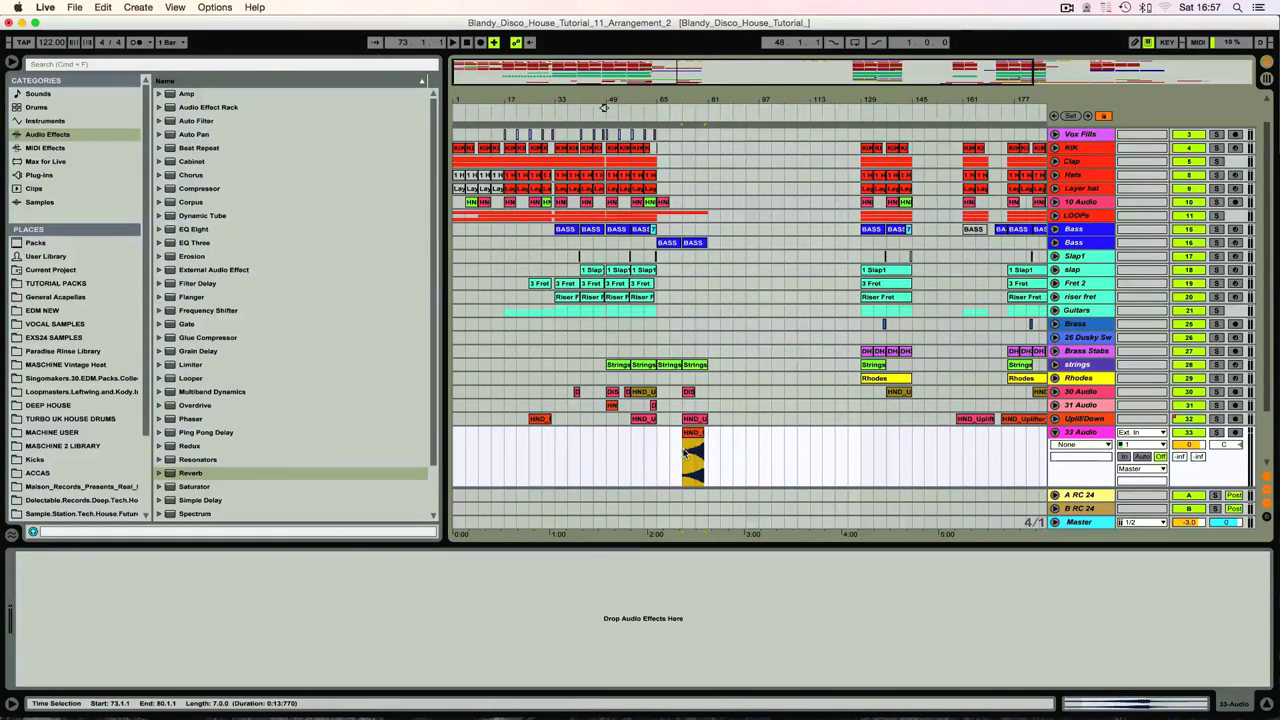
pyautogui.moveTo(604, 107); pyautogui.dragTo(640, 240)
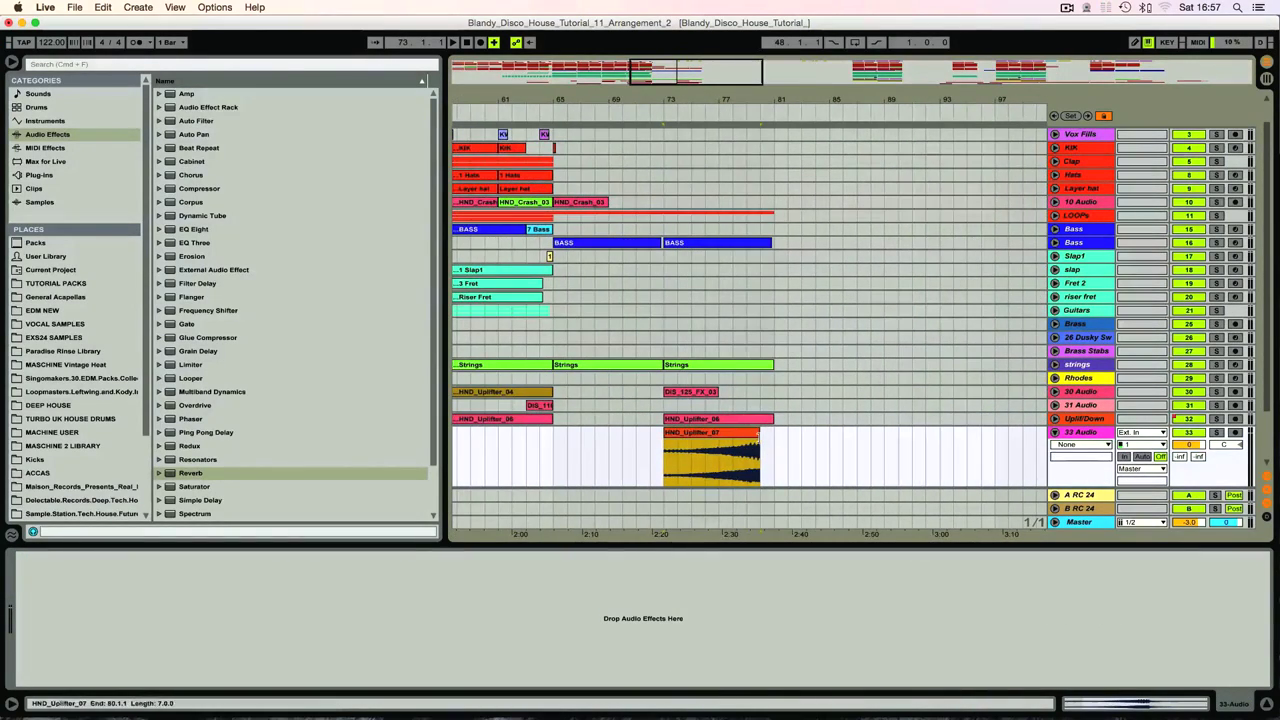
pyautogui.moveTo(762, 434); pyautogui.dragTo(779, 435)
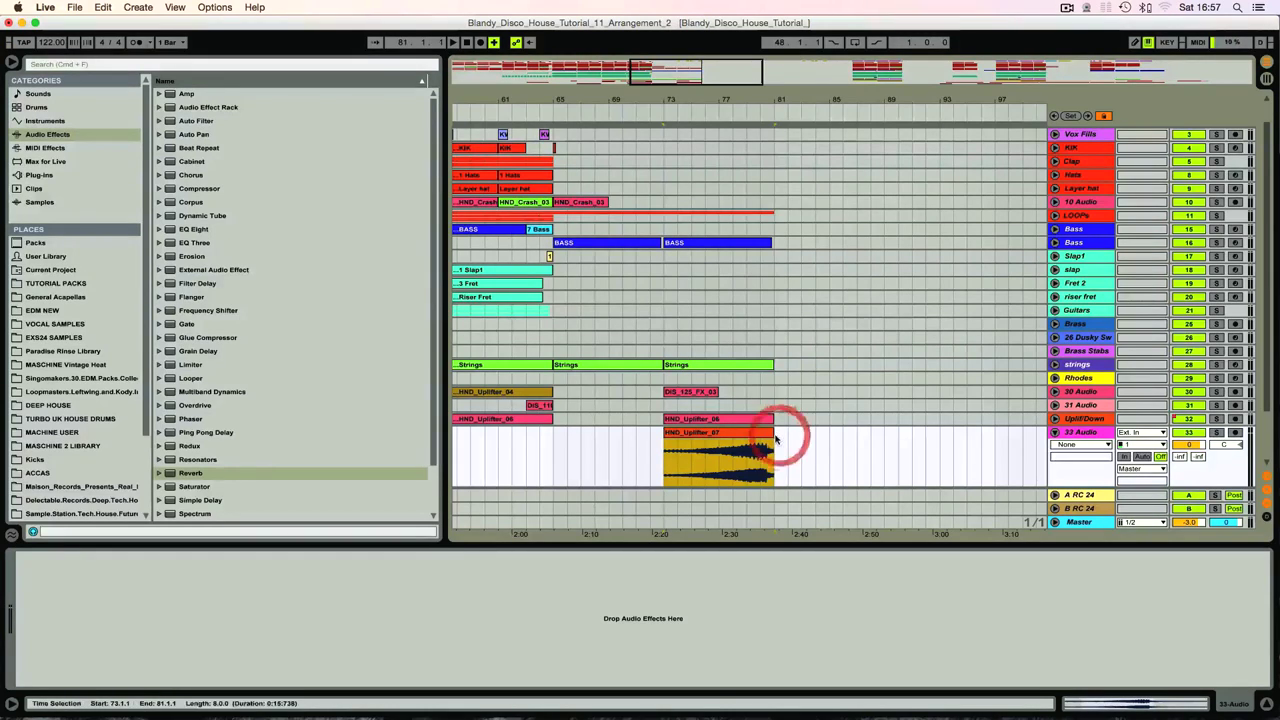
# Play the breakdown from bar 73 to audition the added vocals and uplifters
pyautogui.click(661, 114)
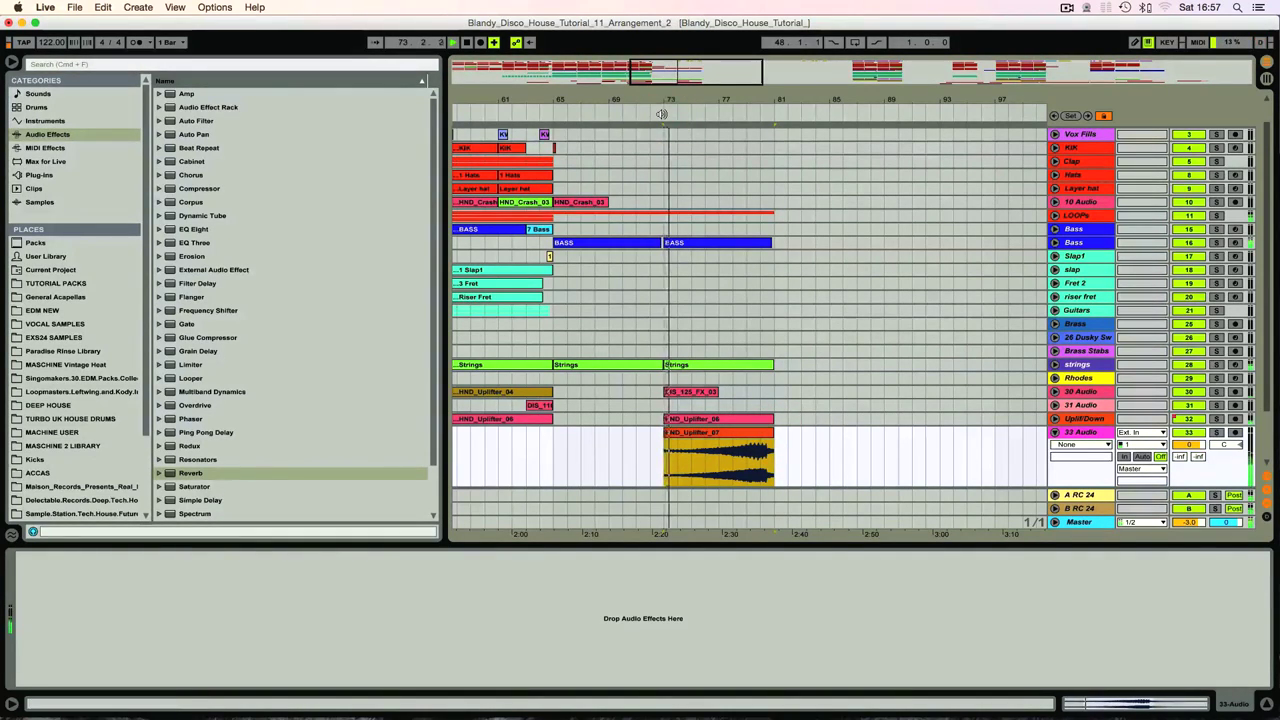
pyautogui.moveTo(677, 100); pyautogui.dragTo(677, 78)
pyautogui.scroll(2, 686, 234)
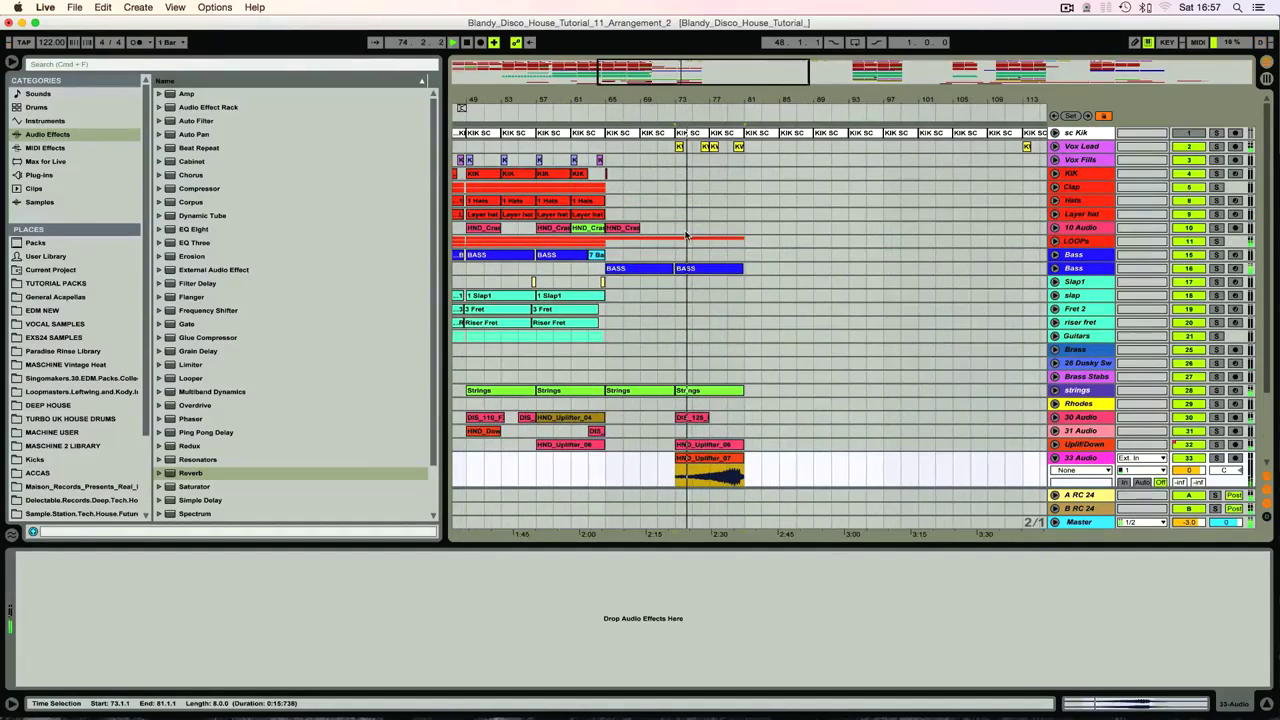
# Unfold the Vox Lead track to show its waveforms and lower the 33 Audio uplifter track's volume to about -6 dB
pyautogui.press('+')
pyautogui.press('+')
pyautogui.press('+')
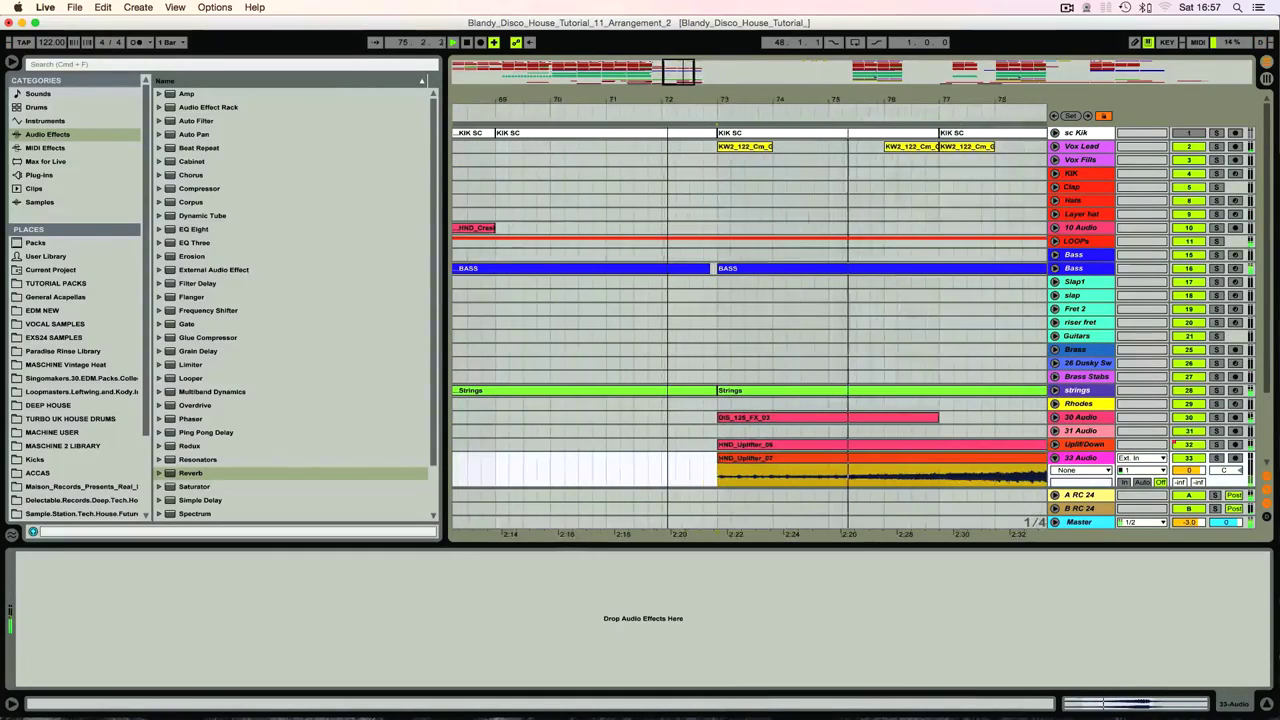
pyautogui.click(1054, 146)
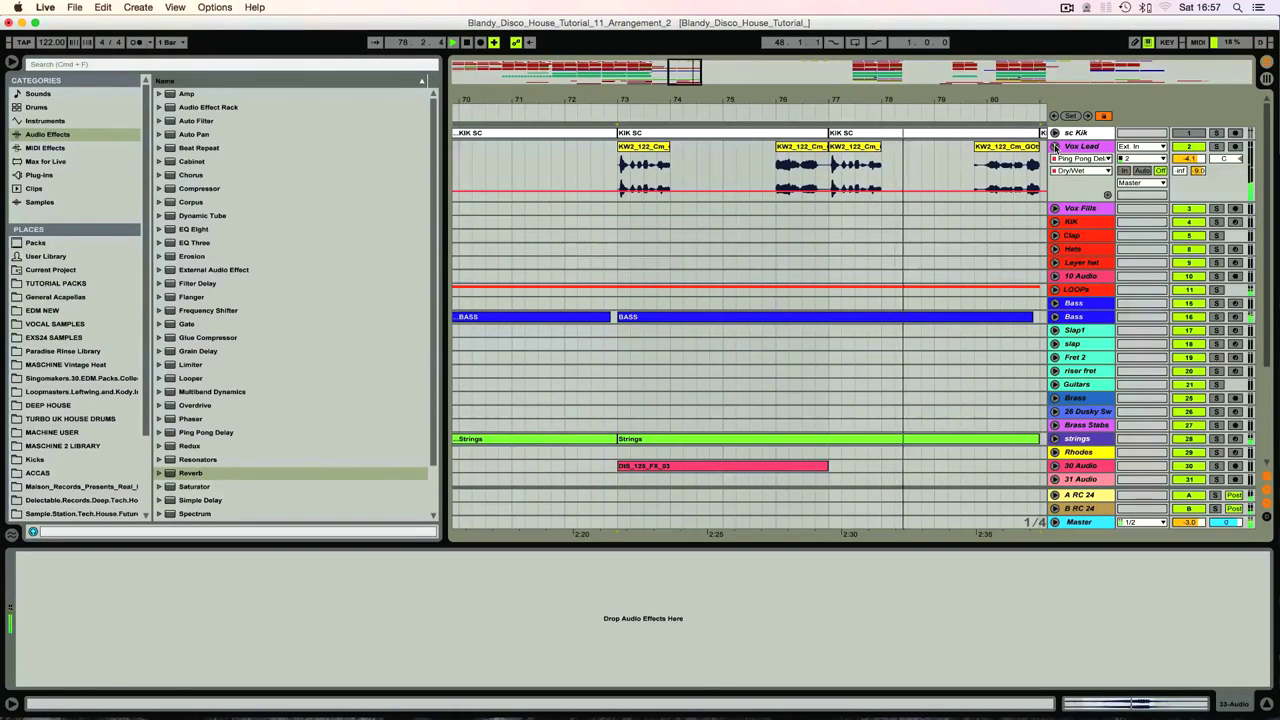
pyautogui.moveTo(776, 95); pyautogui.dragTo(710, 45)
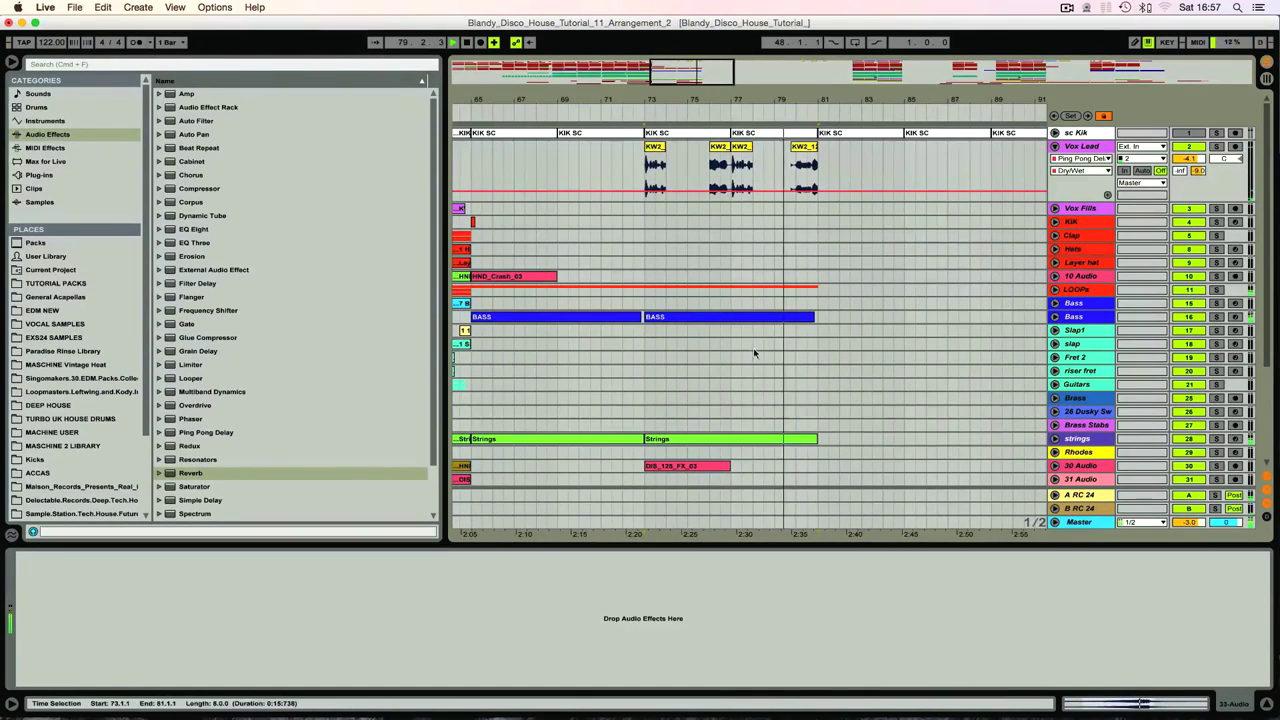
pyautogui.scroll(-5, 737, 357)
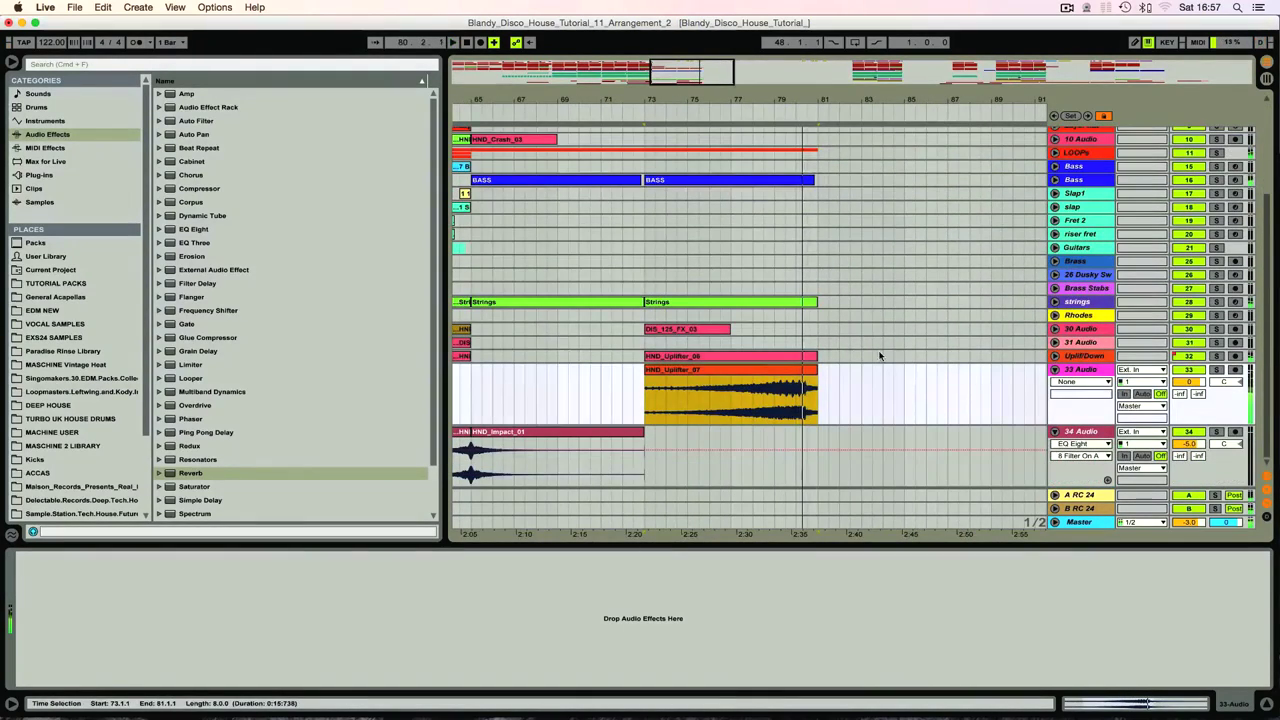
pyautogui.moveTo(1188, 383); pyautogui.dragTo(1188, 397)
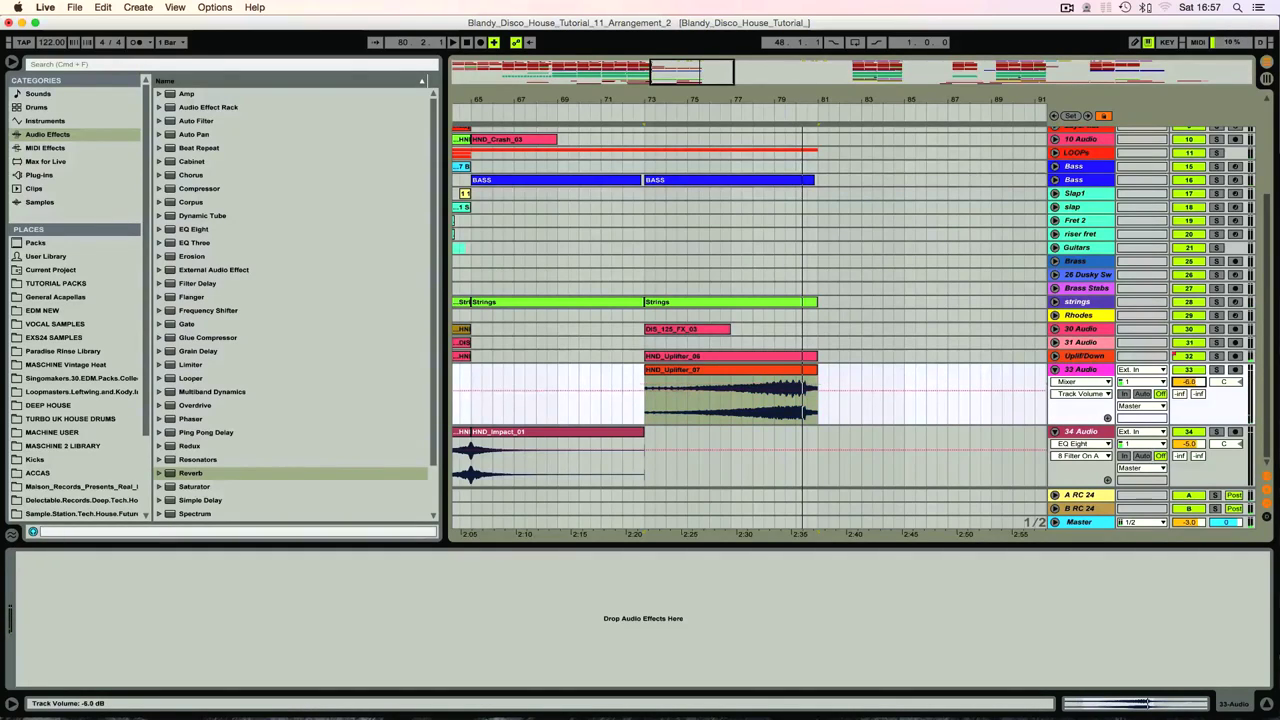
# Shorten the second breakdown Bass and Strings clips and the HND_Uplifter_06 and HND_Uplifter_07 clips to end at bar 80
pyautogui.scroll(5, 586, 271)
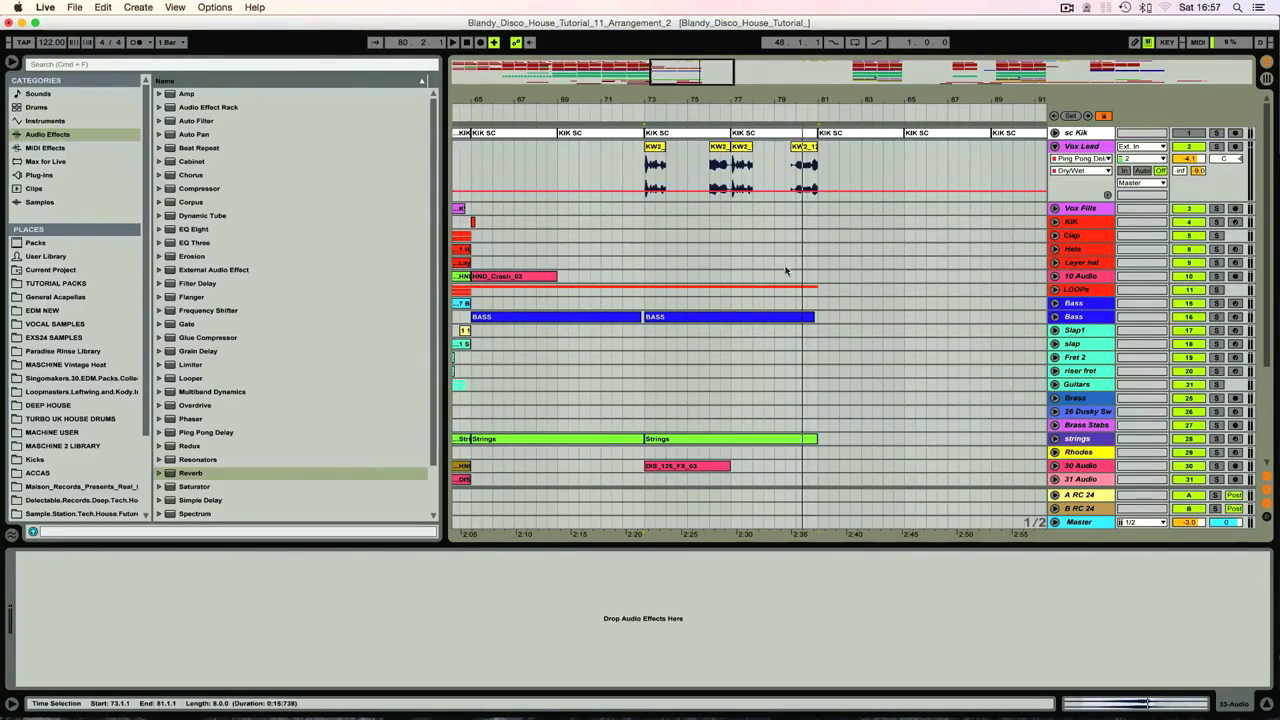
pyautogui.moveTo(810, 316); pyautogui.dragTo(796, 316)
pyautogui.moveTo(816, 438); pyautogui.dragTo(796, 438)
pyautogui.scroll(-5, 796, 438)
pyautogui.moveTo(812, 355)
pyautogui.mouseDown()
pyautogui.moveTo(795, 356)
pyautogui.moveTo(795, 370)
pyautogui.mouseUp()
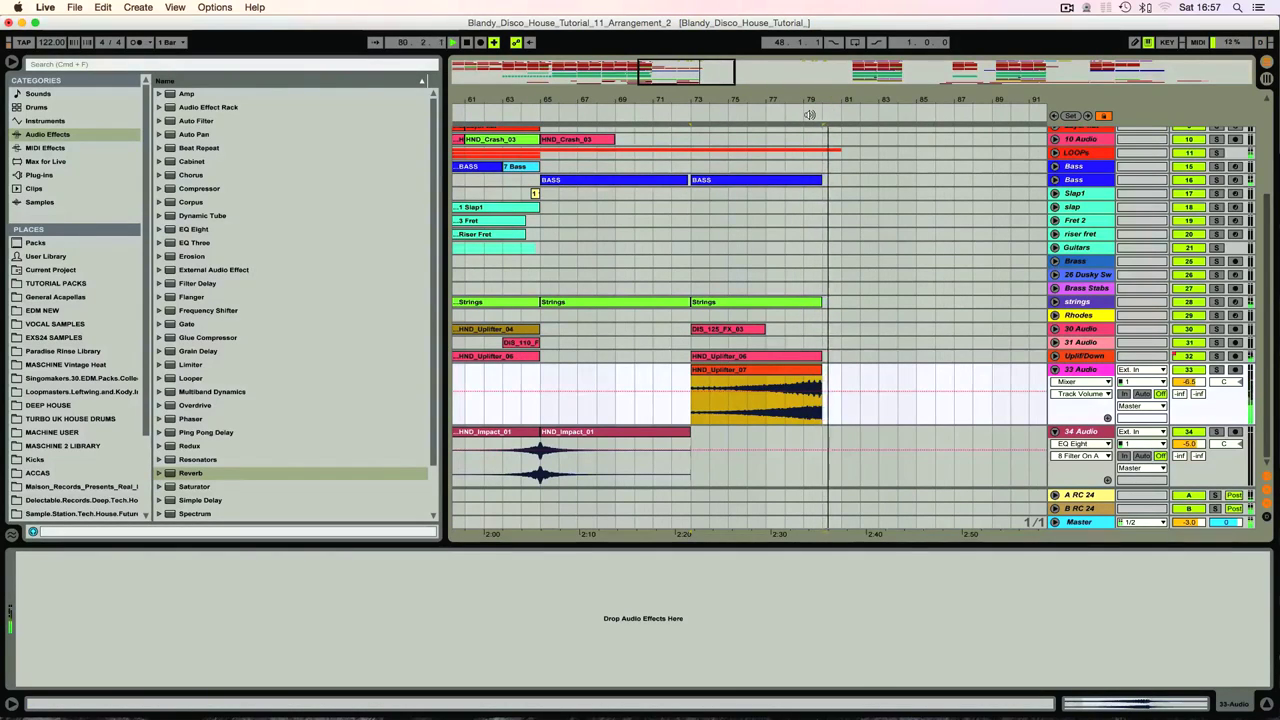
# Play the breakdown from bar 77 and set the 33 Audio uplifter track's volume to -12.8 dB
pyautogui.moveTo(805, 100); pyautogui.dragTo(745, 134)
pyautogui.press('space')
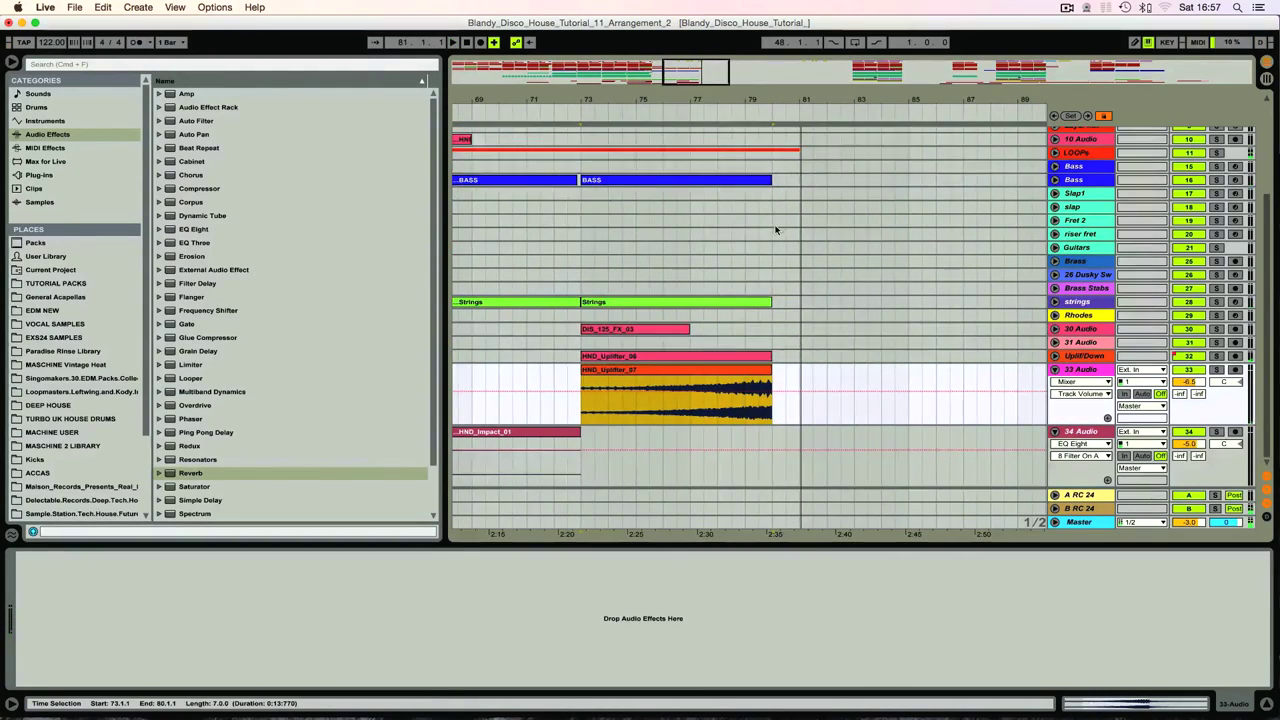
pyautogui.scroll(5, 760, 190)
pyautogui.click(682, 113)
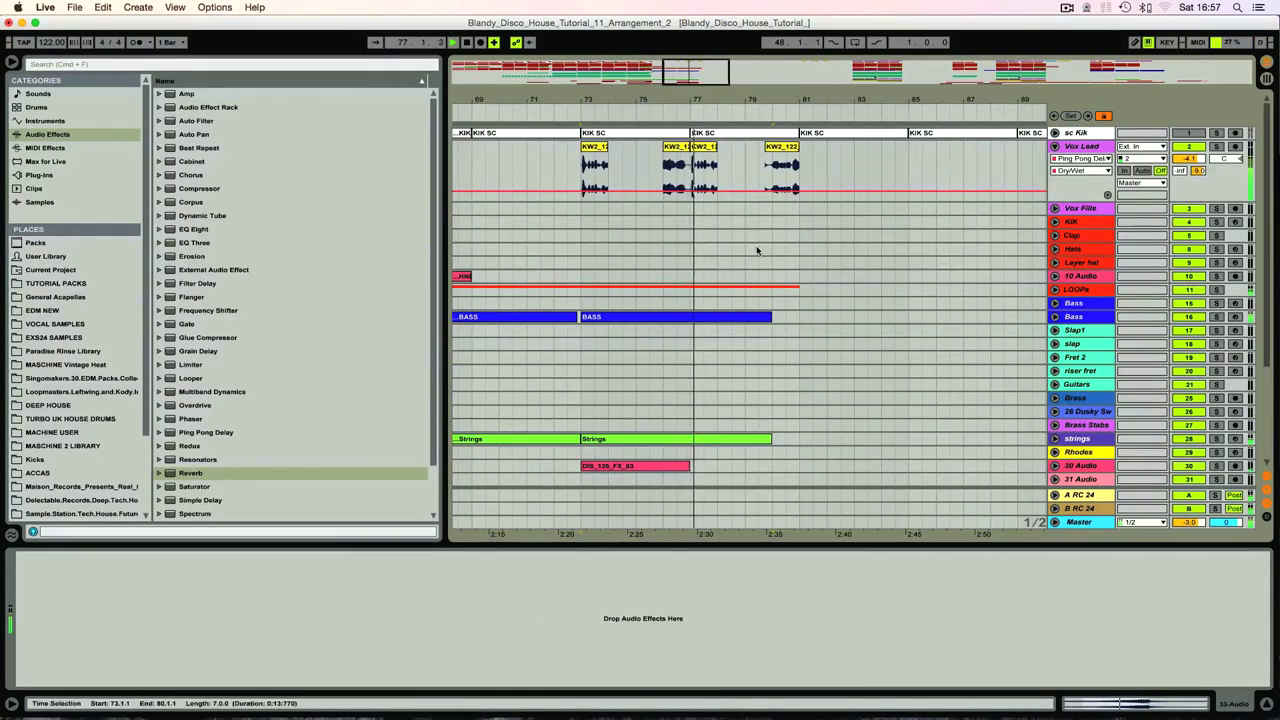
pyautogui.scroll(-3, 756, 245)
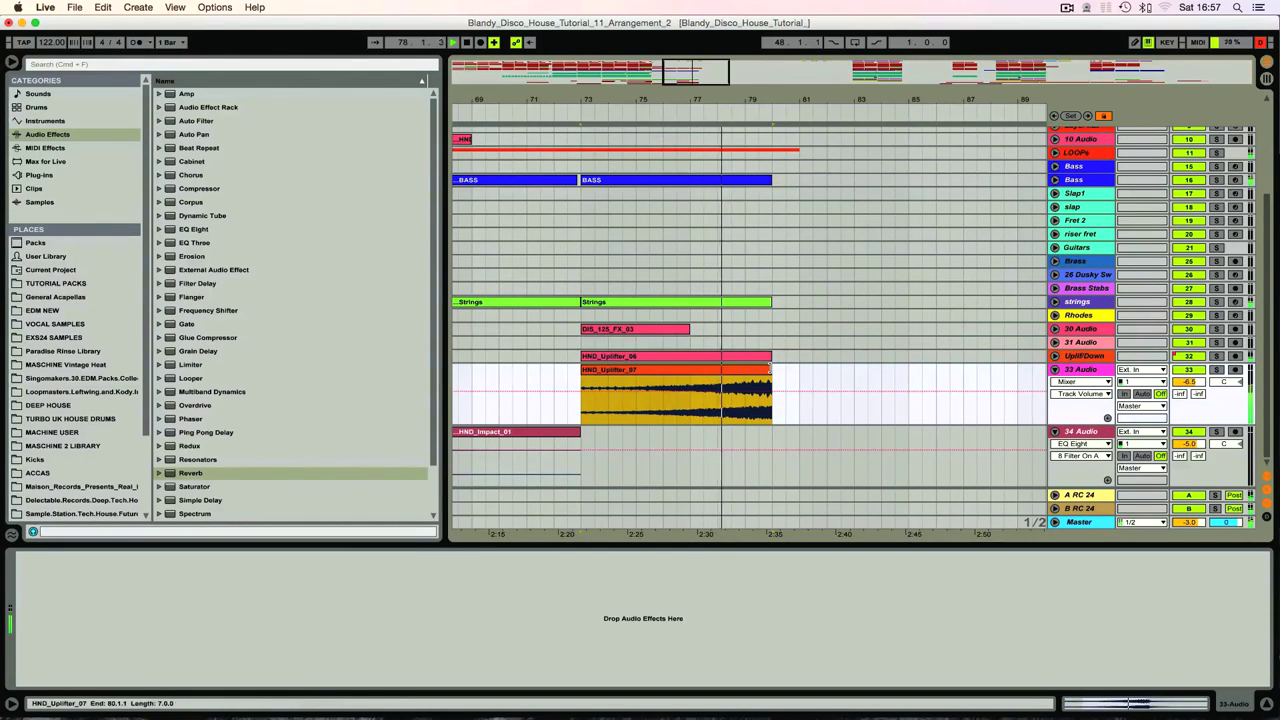
pyautogui.moveTo(1172, 381); pyautogui.dragTo(1172, 407)
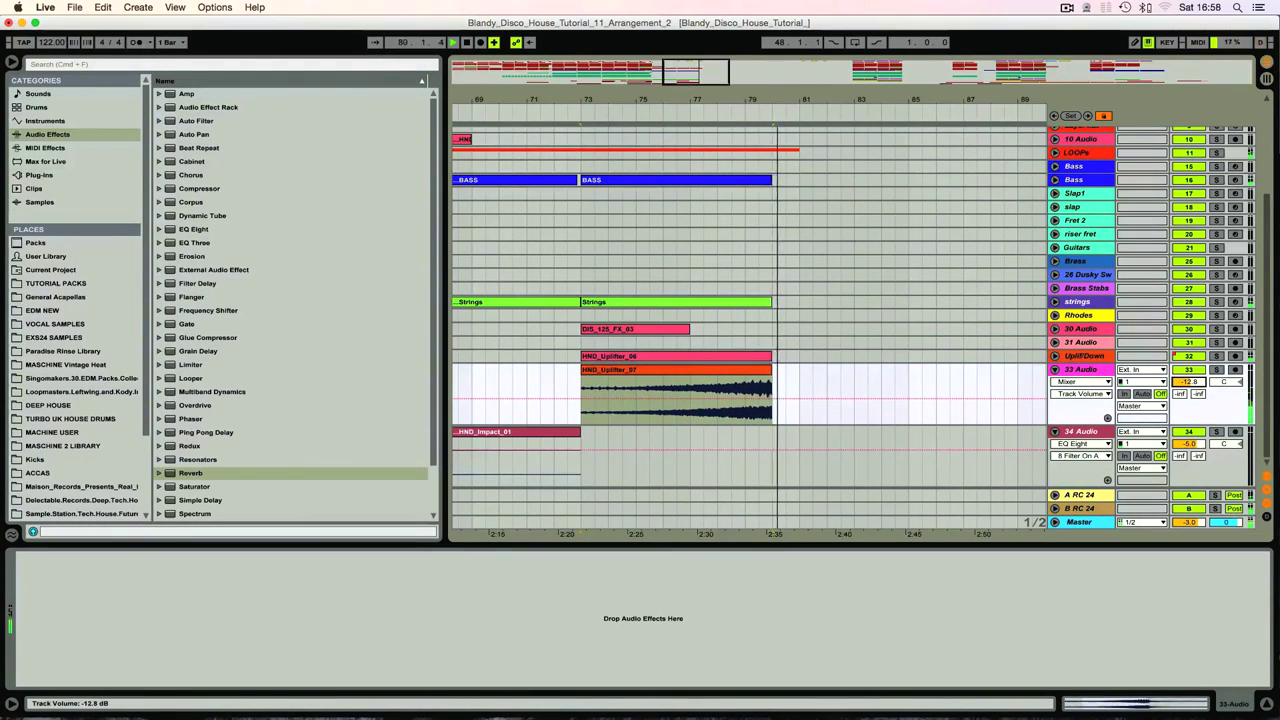
# Unfold the LOOPs group and trim the last HND_122_Top_Drums_07 clip on LOOP 1 to end at bar 80
pyautogui.click(1054, 154)
pyautogui.click(720, 215)
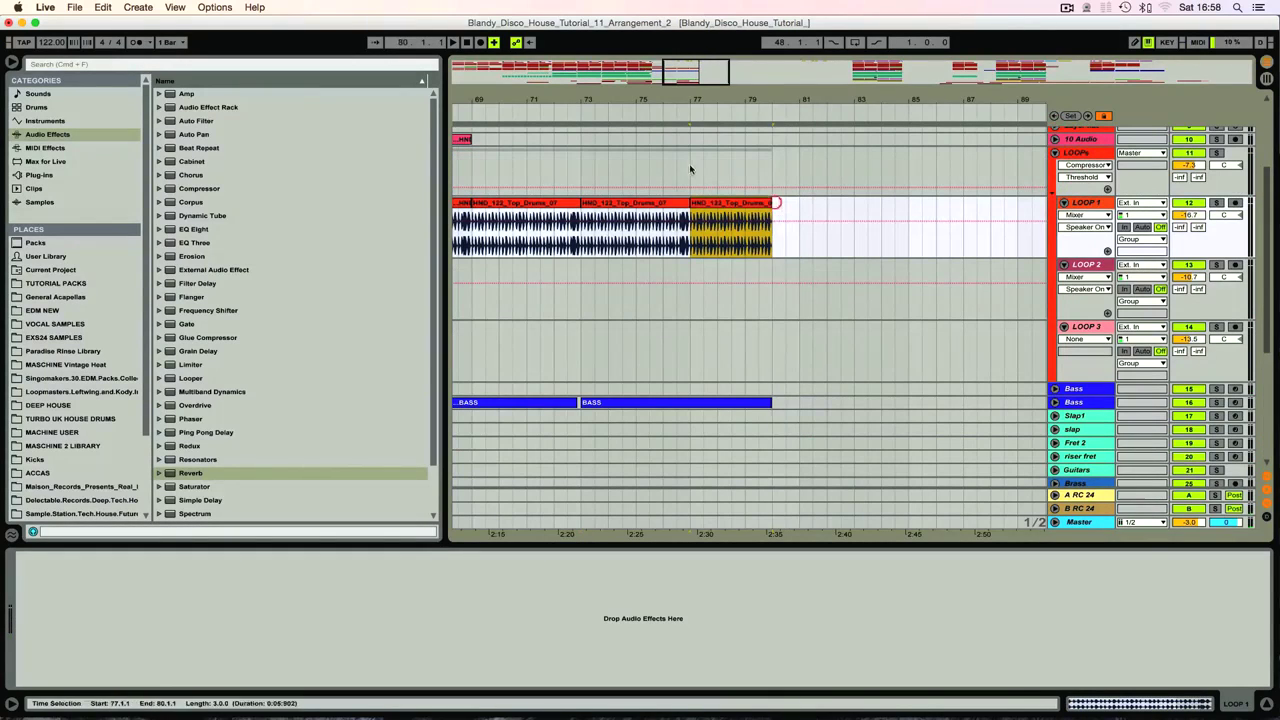
# Copy the green HND_Crash_03 clip to bar 76 and the pair of HND_Impact_01 clips to bars 72 and 80
pyautogui.moveTo(698, 100); pyautogui.dragTo(781, 52)
pyautogui.moveTo(633, 140); pyautogui.dragTo(787, 143)
pyautogui.scroll(-5, 794, 355)
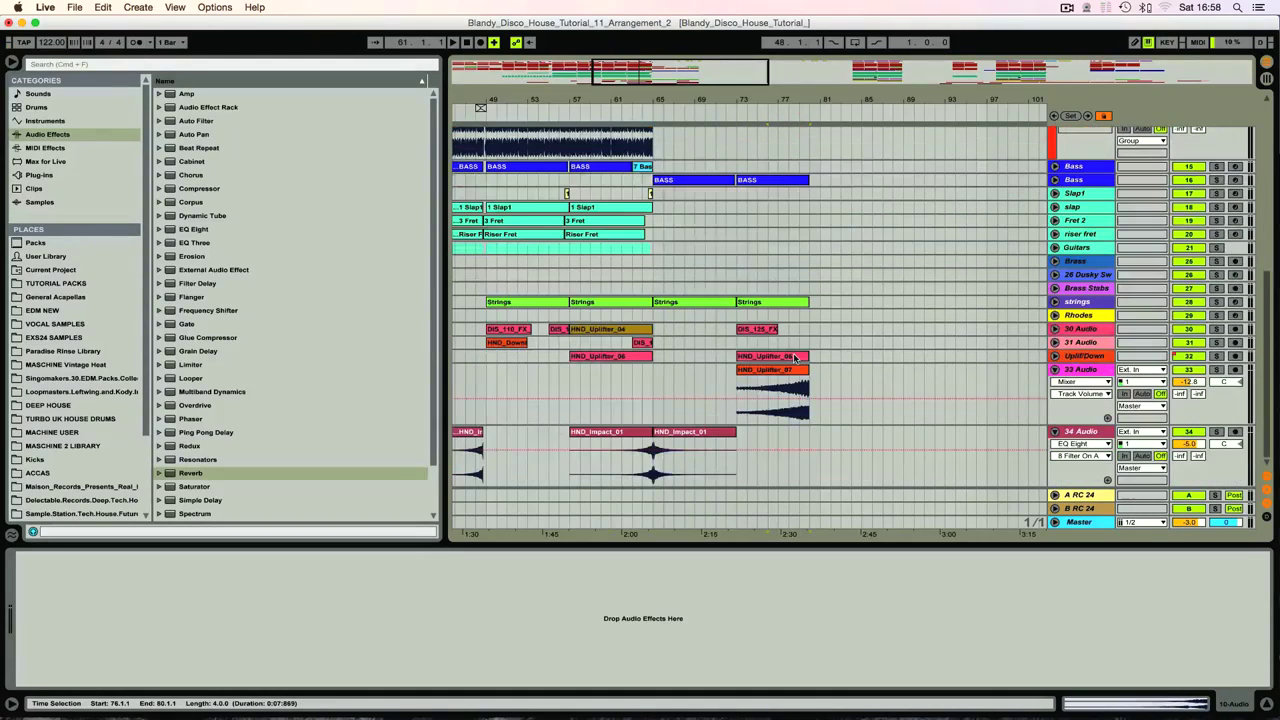
pyautogui.moveTo(685, 462); pyautogui.dragTo(845, 462)
pyautogui.moveTo(613, 435); pyautogui.dragTo(775, 458)
# Play the breakdown from about bar 75 to past bar 81 to audition the shortened ending, crash and impact
pyautogui.click(761, 113)
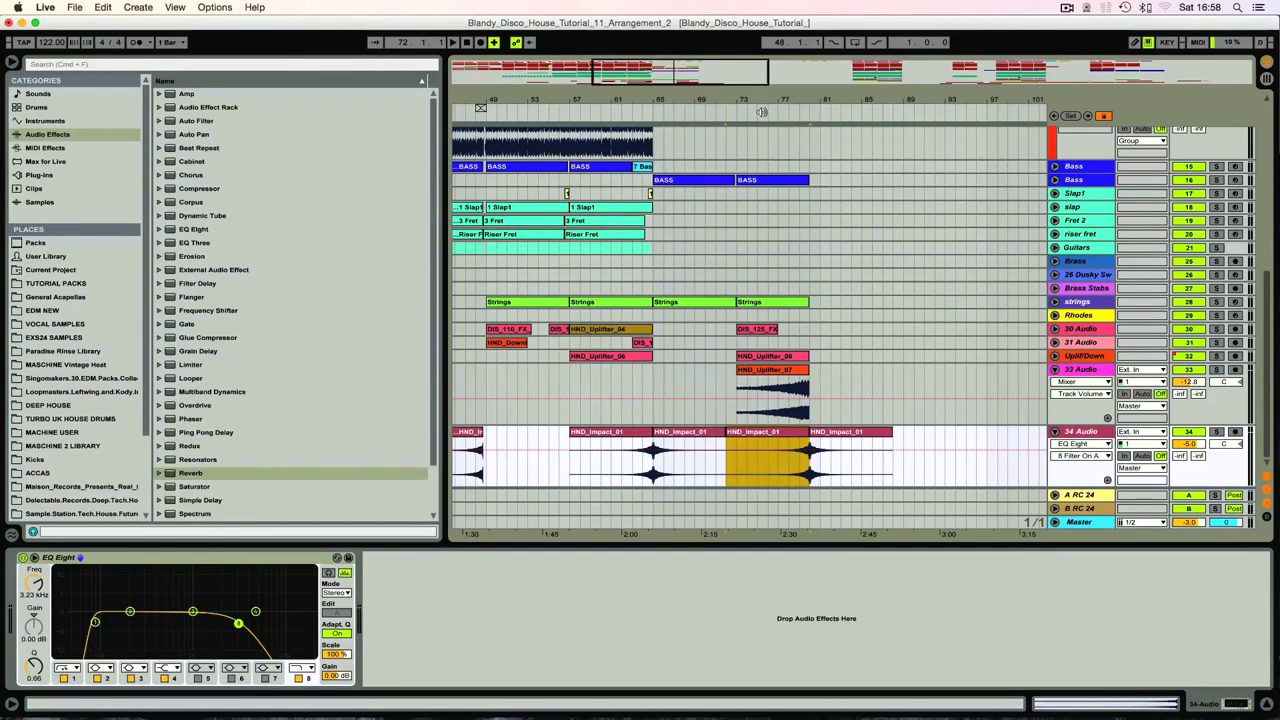
pyautogui.scroll(10, 772, 143)
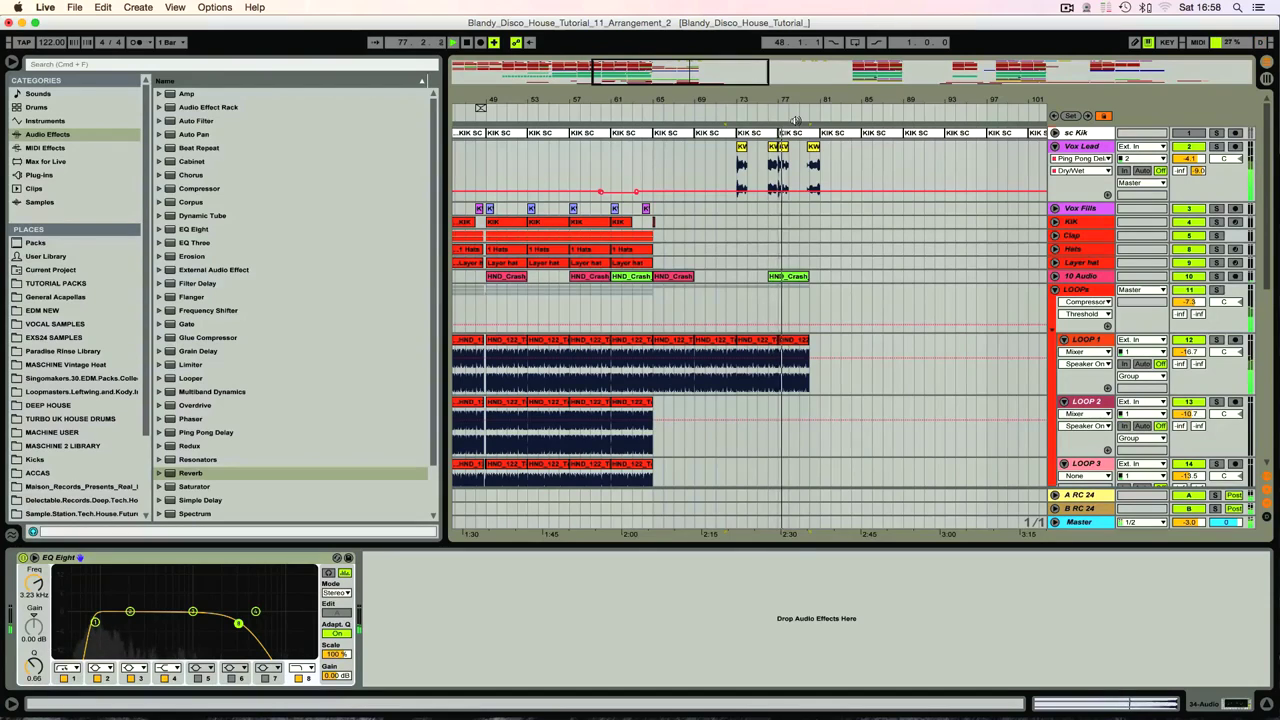
pyautogui.moveTo(772, 100); pyautogui.dragTo(772, 155)
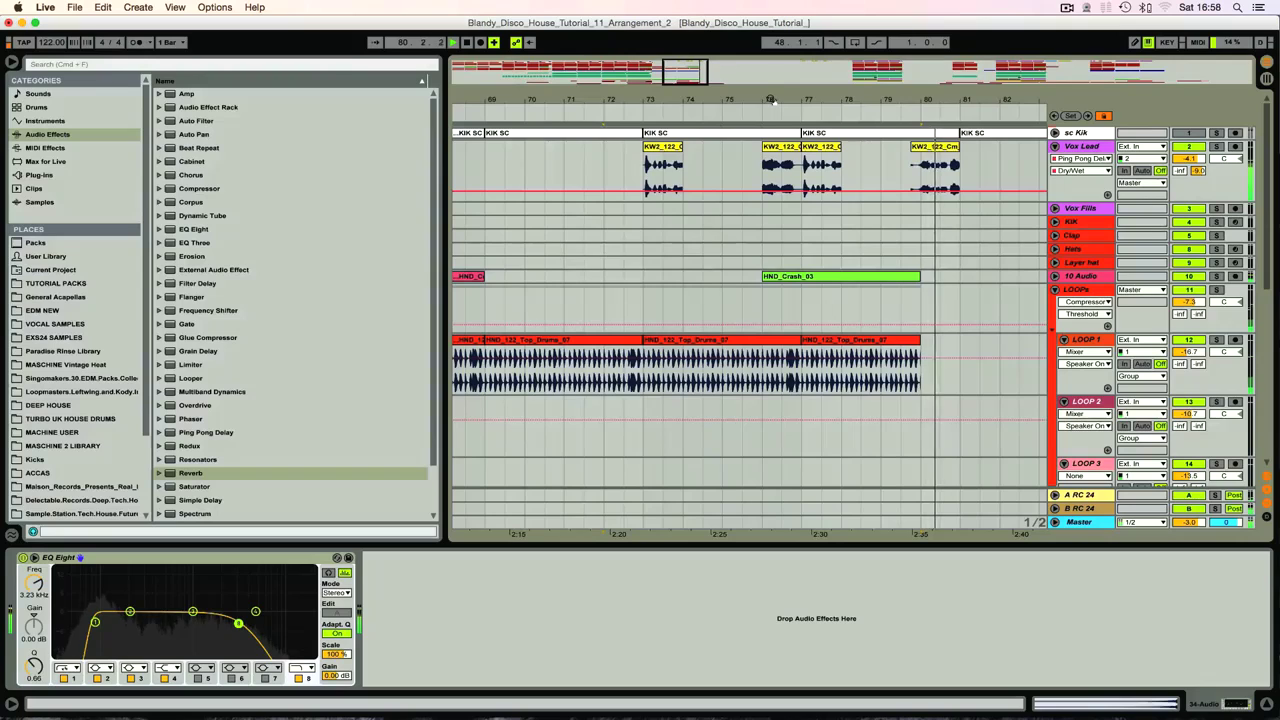
pyautogui.press('space')
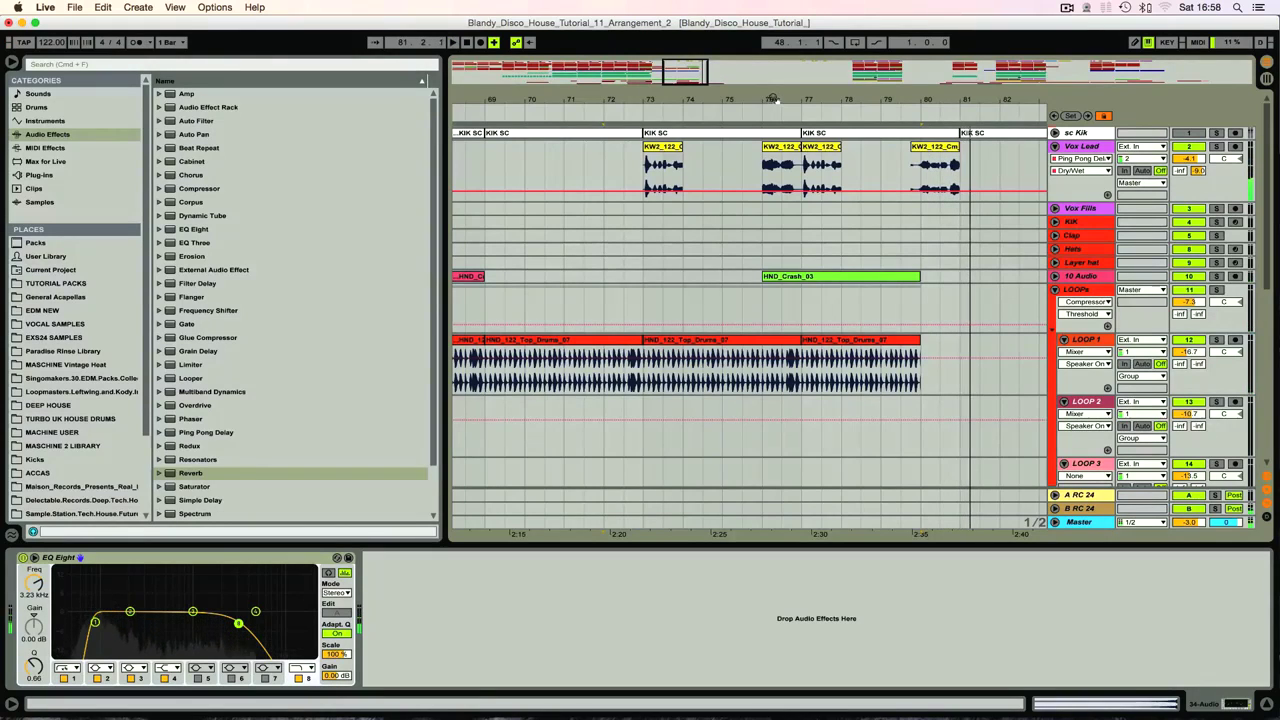
# Loop the two bars from 73 to 75 and start playback to check the vocal's timing against the drums
pyautogui.moveTo(772, 100); pyautogui.dragTo(798, 80)
pyautogui.moveTo(714, 97); pyautogui.dragTo(767, 196)
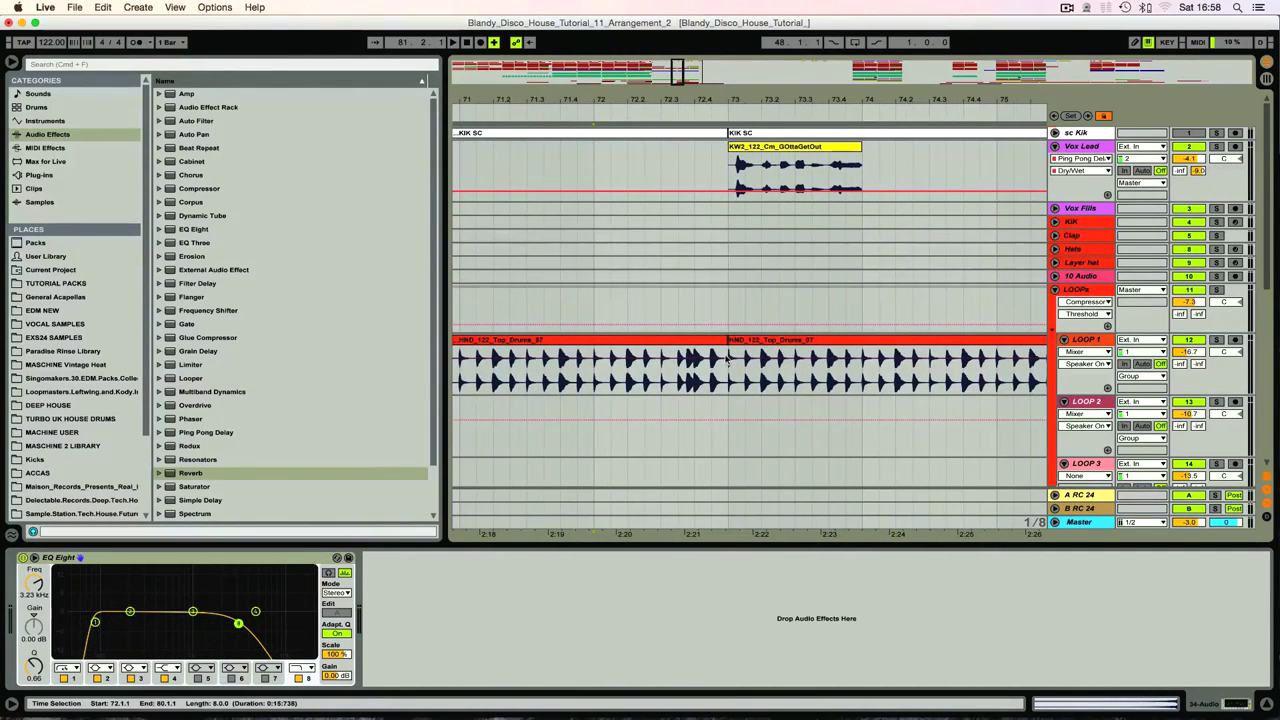
pyautogui.moveTo(730, 378); pyautogui.dragTo(997, 386)
pyautogui.press('super+l')
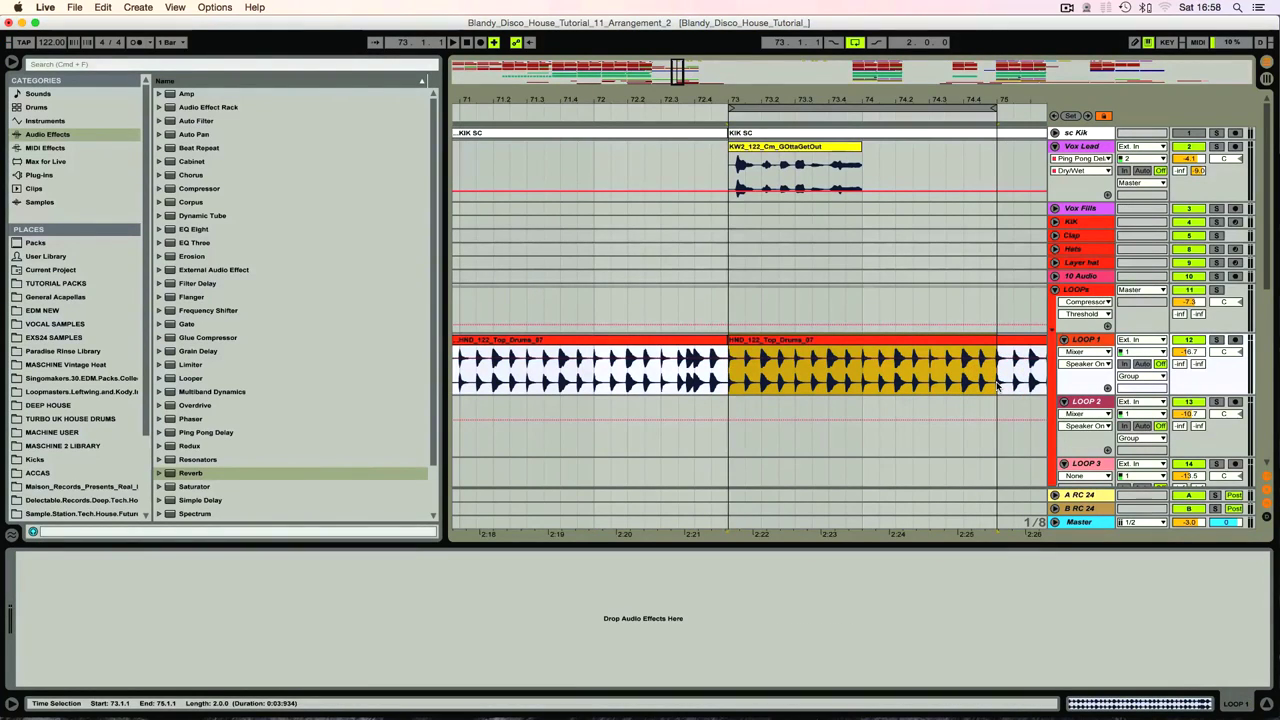
pyautogui.press('space')
# Move the KW2_122_Cm_GOttaGetOut clip at bar 73 earlier to start at 72.4.4 and extend its end to 74.1.1
pyautogui.moveTo(708, 101); pyautogui.dragTo(751, 120)
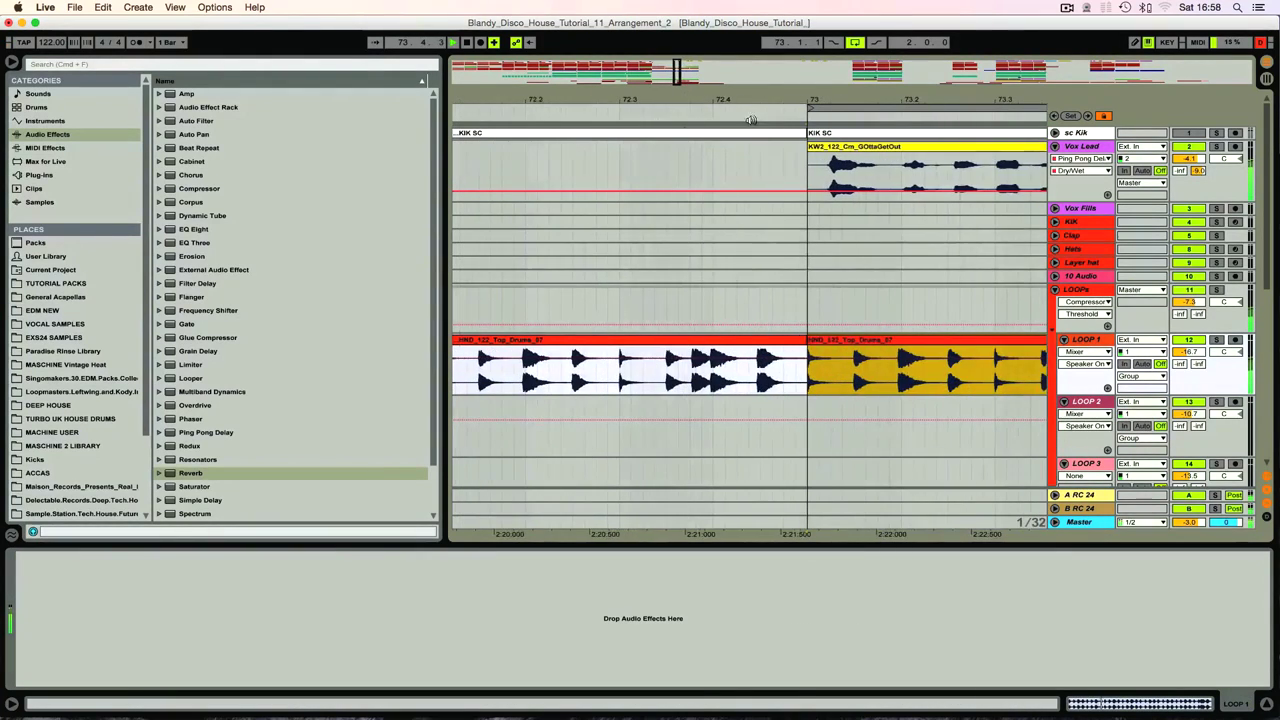
pyautogui.moveTo(853, 150); pyautogui.dragTo(830, 147)
pyautogui.press('space')
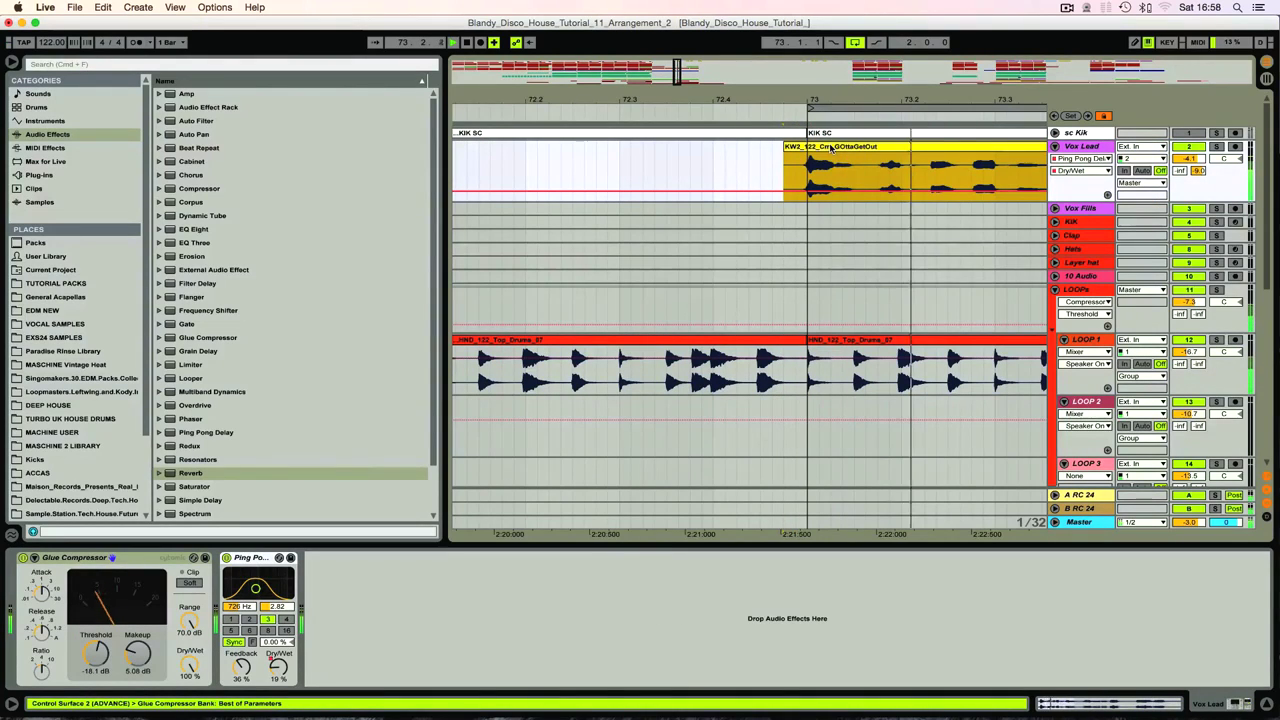
pyautogui.moveTo(726, 95); pyautogui.dragTo(531, 115)
pyautogui.press('space')
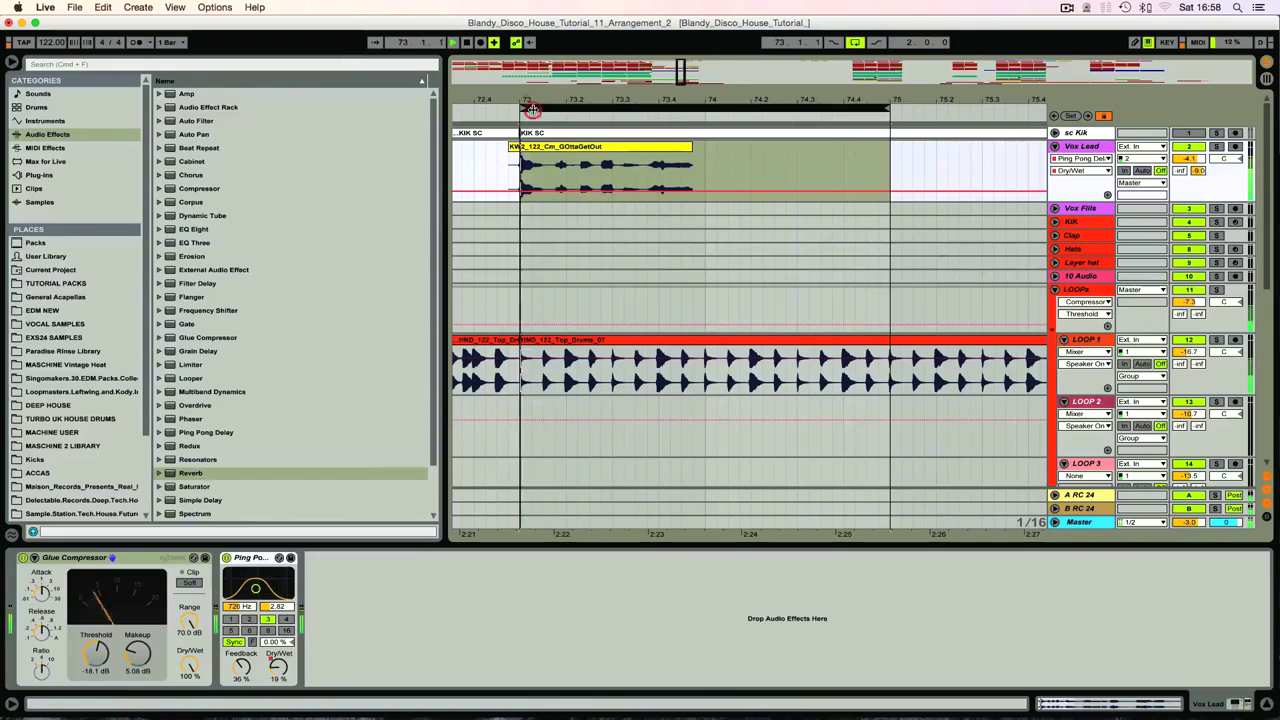
pyautogui.moveTo(692, 150); pyautogui.dragTo(703, 152)
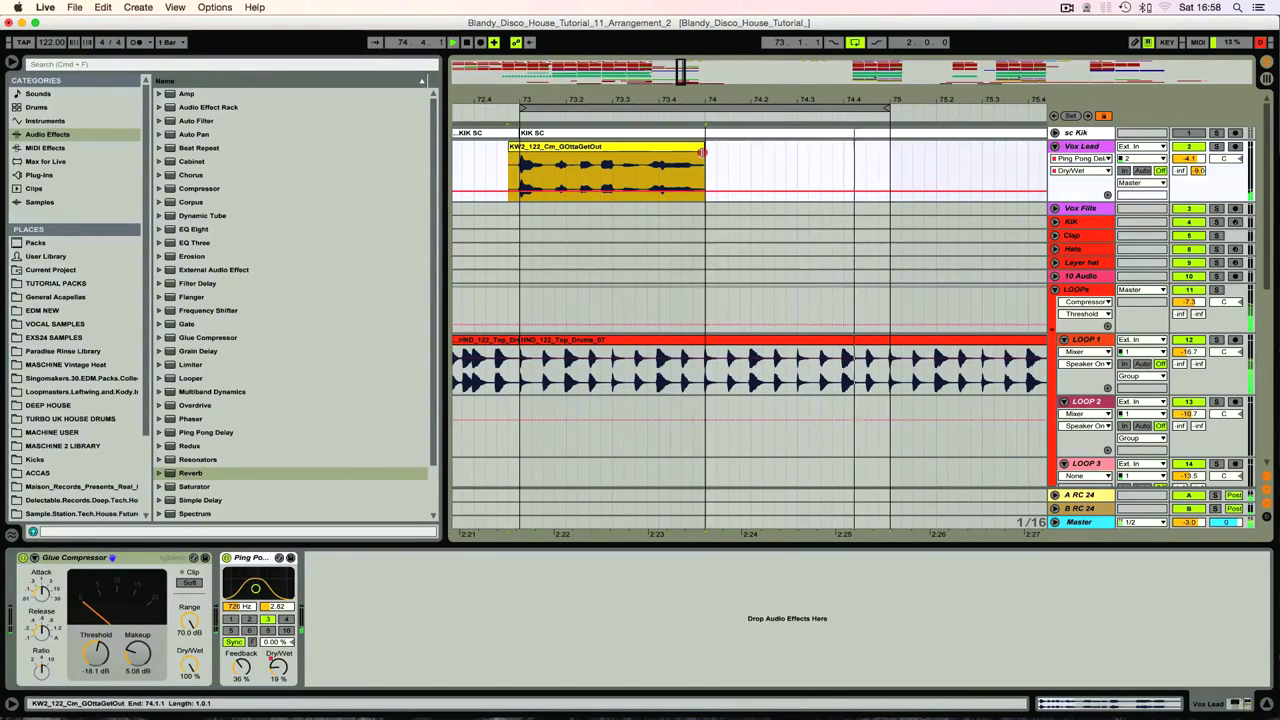
# Open the vocal clip's sample, add warp markers just after 1.2.3 and 1.3, and shift the latter slightly later
pyautogui.doubleClick(636, 150)
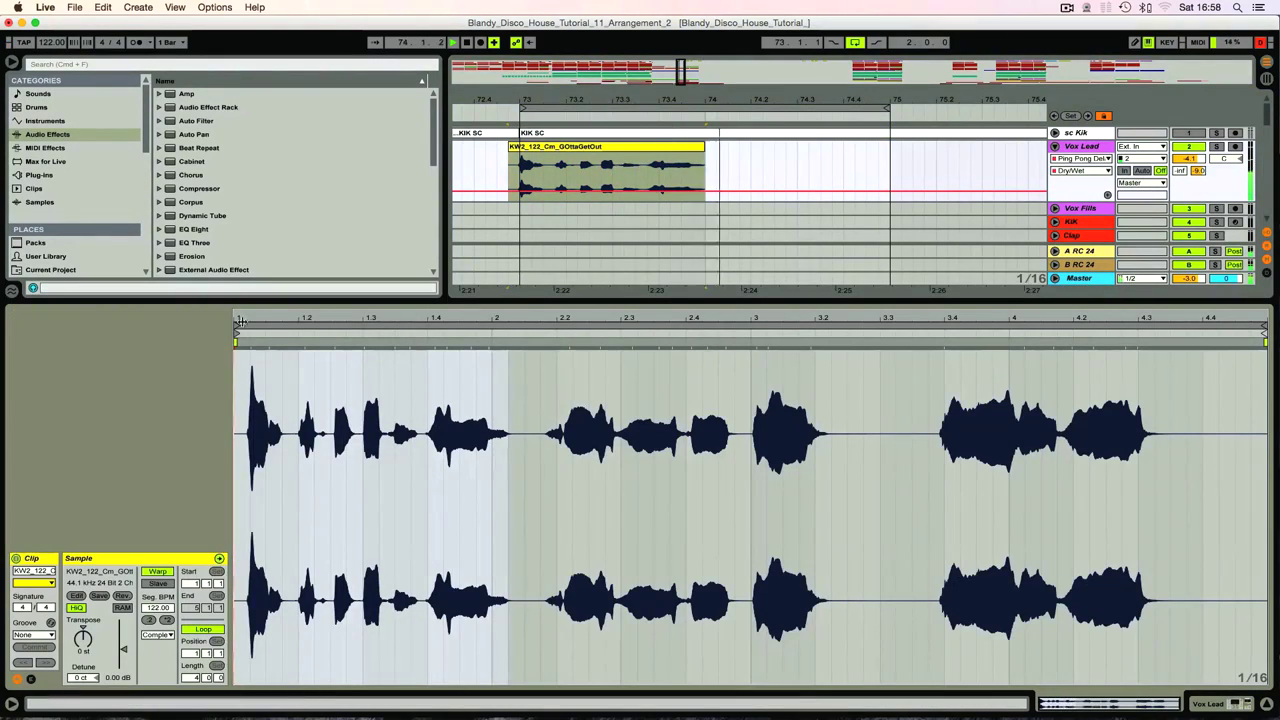
pyautogui.moveTo(256, 318); pyautogui.dragTo(292, 347)
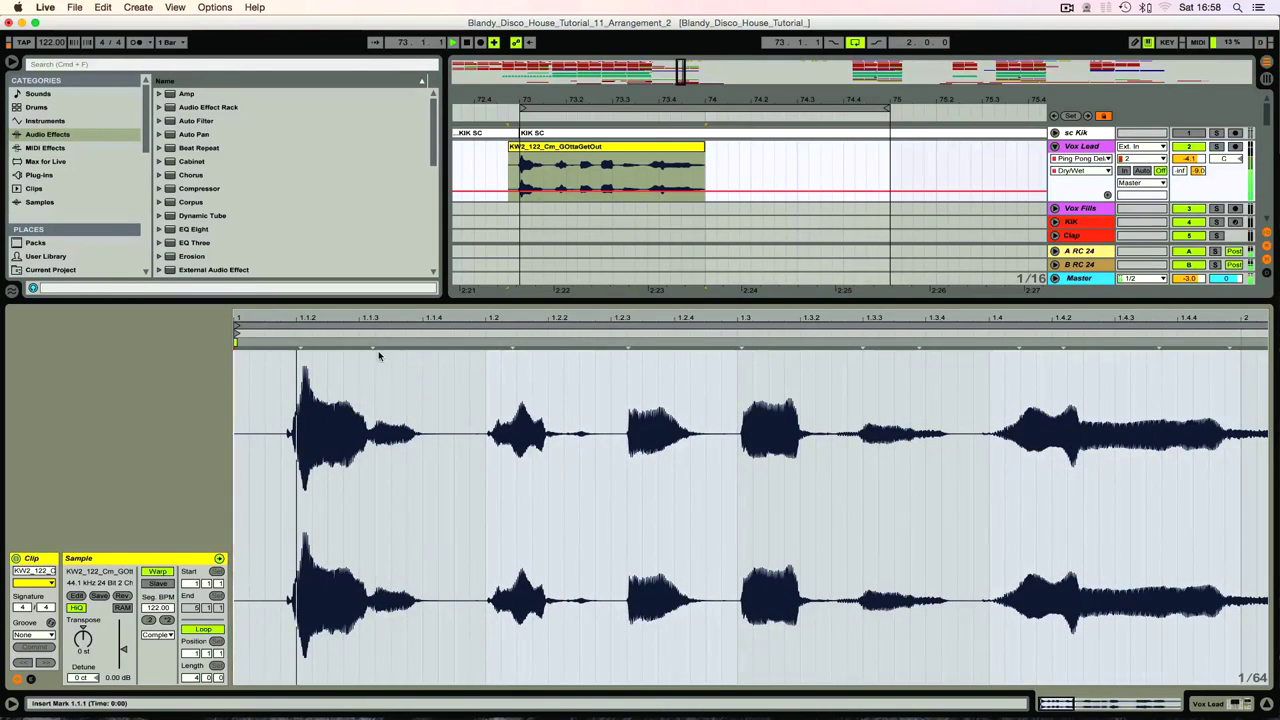
pyautogui.click(738, 342)
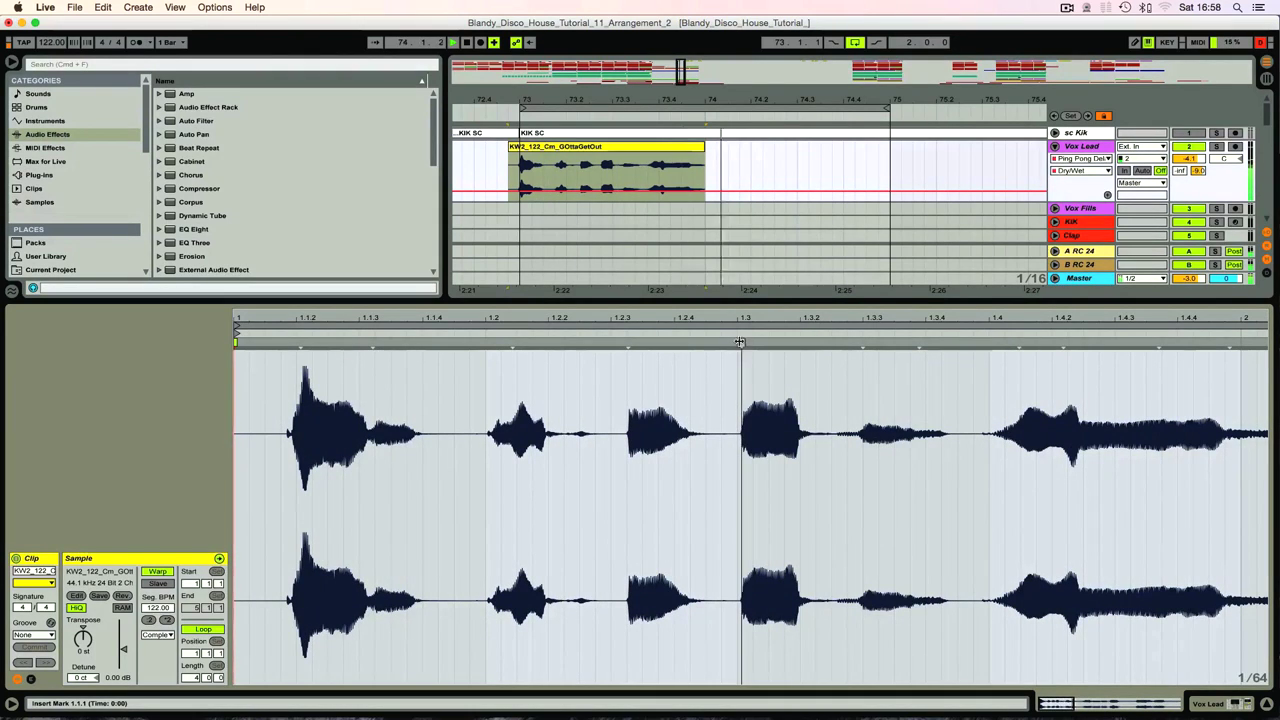
pyautogui.click(741, 344)
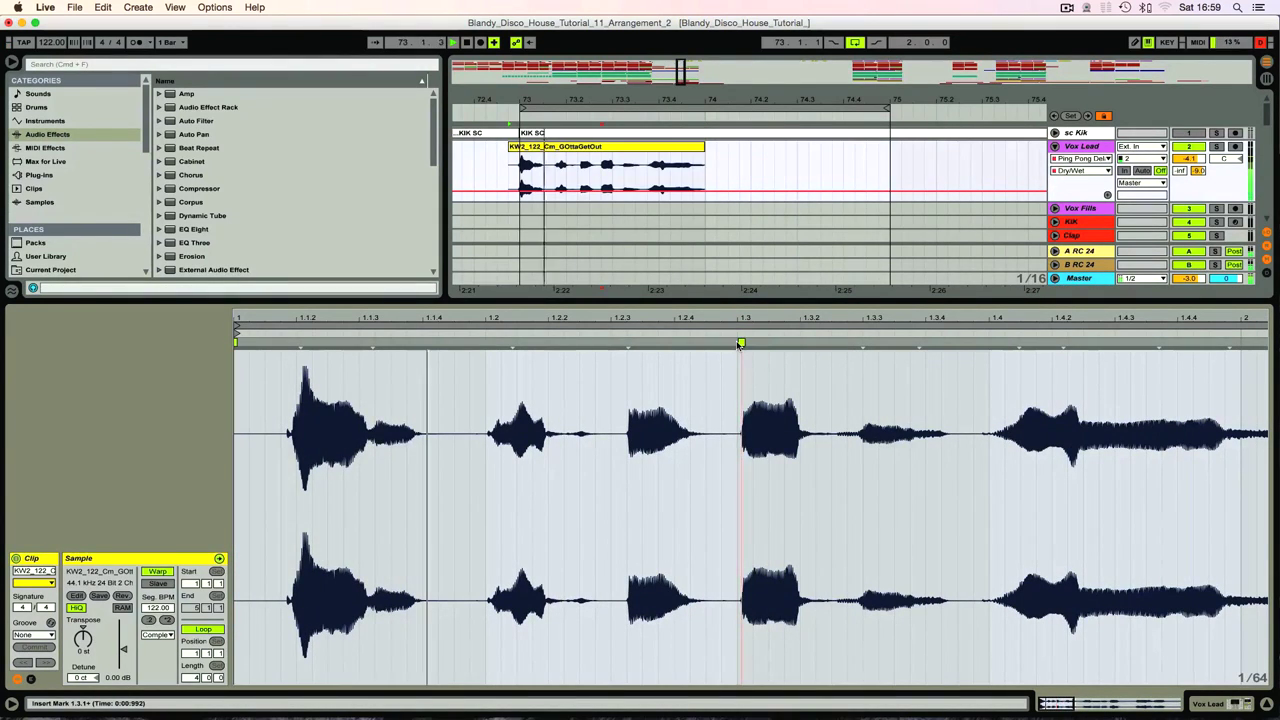
pyautogui.click(626, 343)
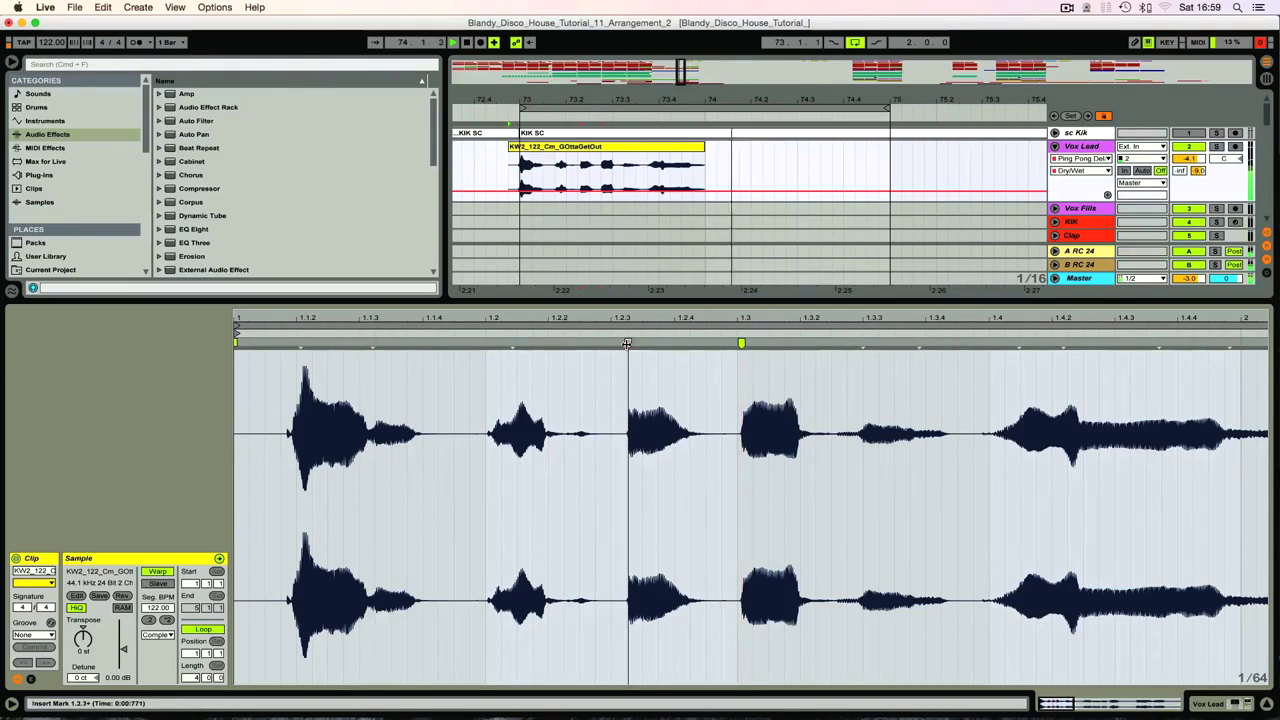
pyautogui.moveTo(741, 343); pyautogui.dragTo(753, 343)
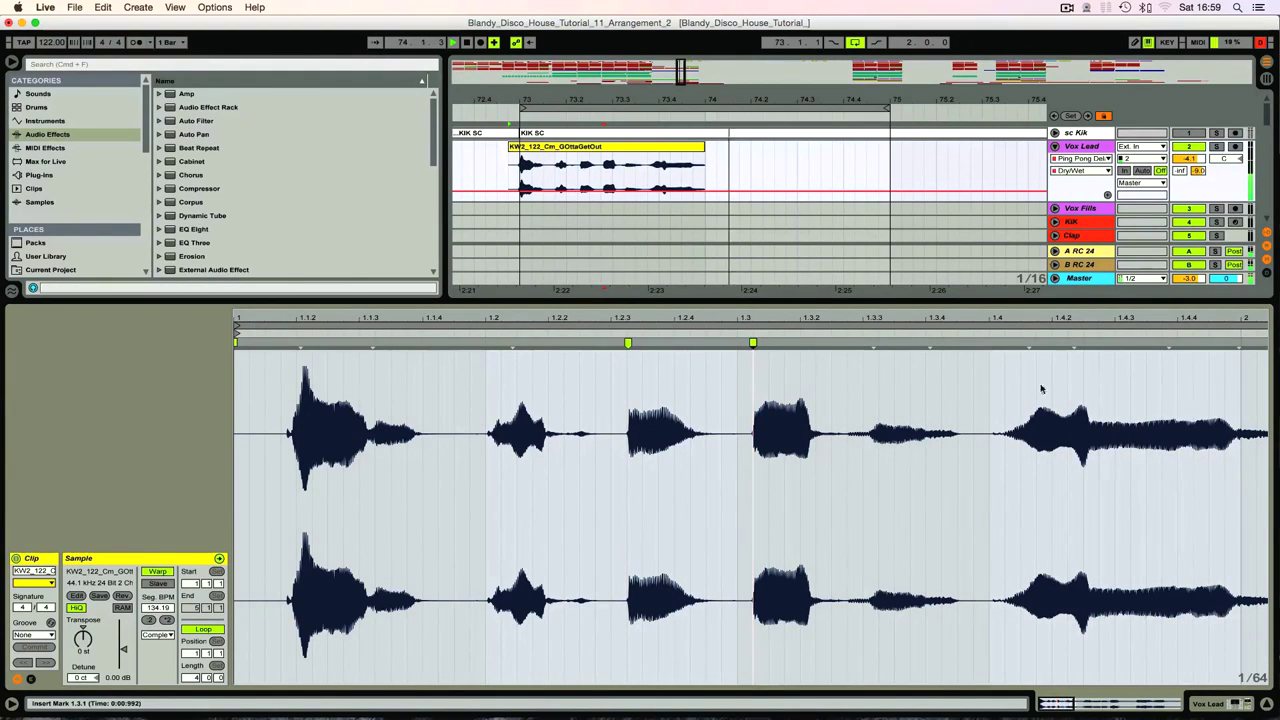
# Add a warp marker on the vocal's last word, pull it earlier to about 1.4.2, and close the clip view
pyautogui.moveTo(1075, 350); pyautogui.dragTo(1054, 350)
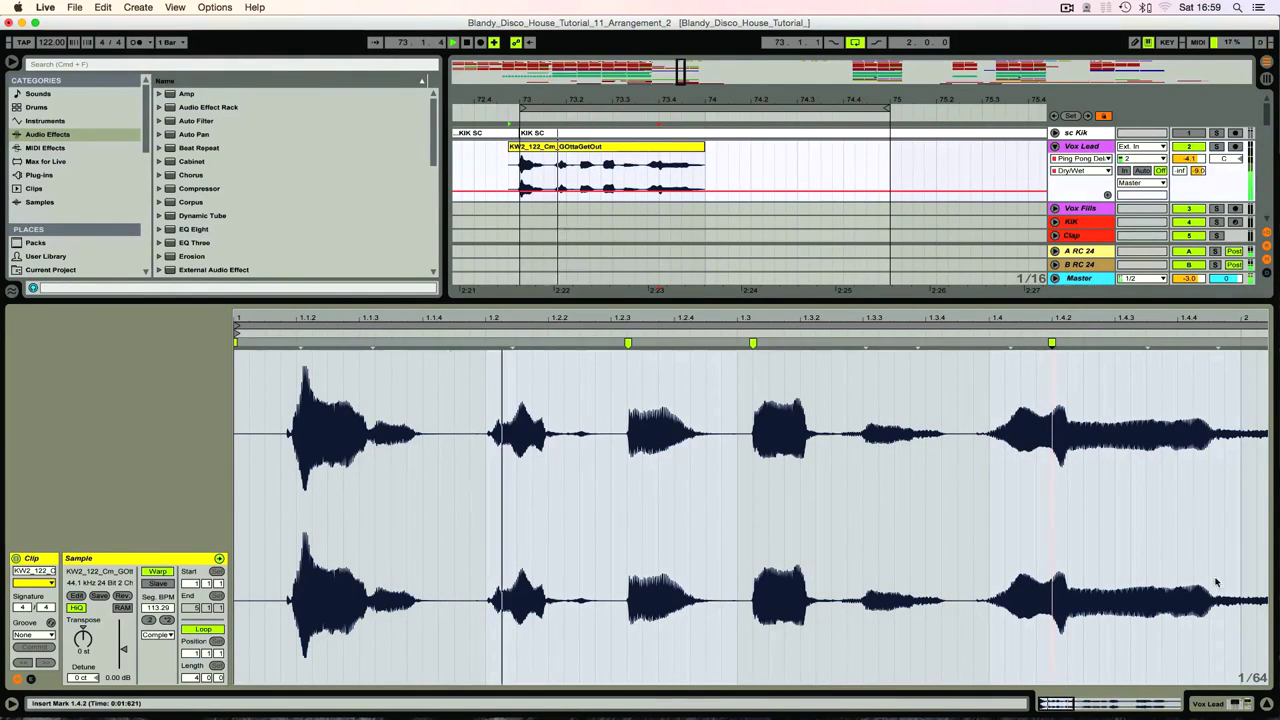
pyautogui.click(1267, 706)
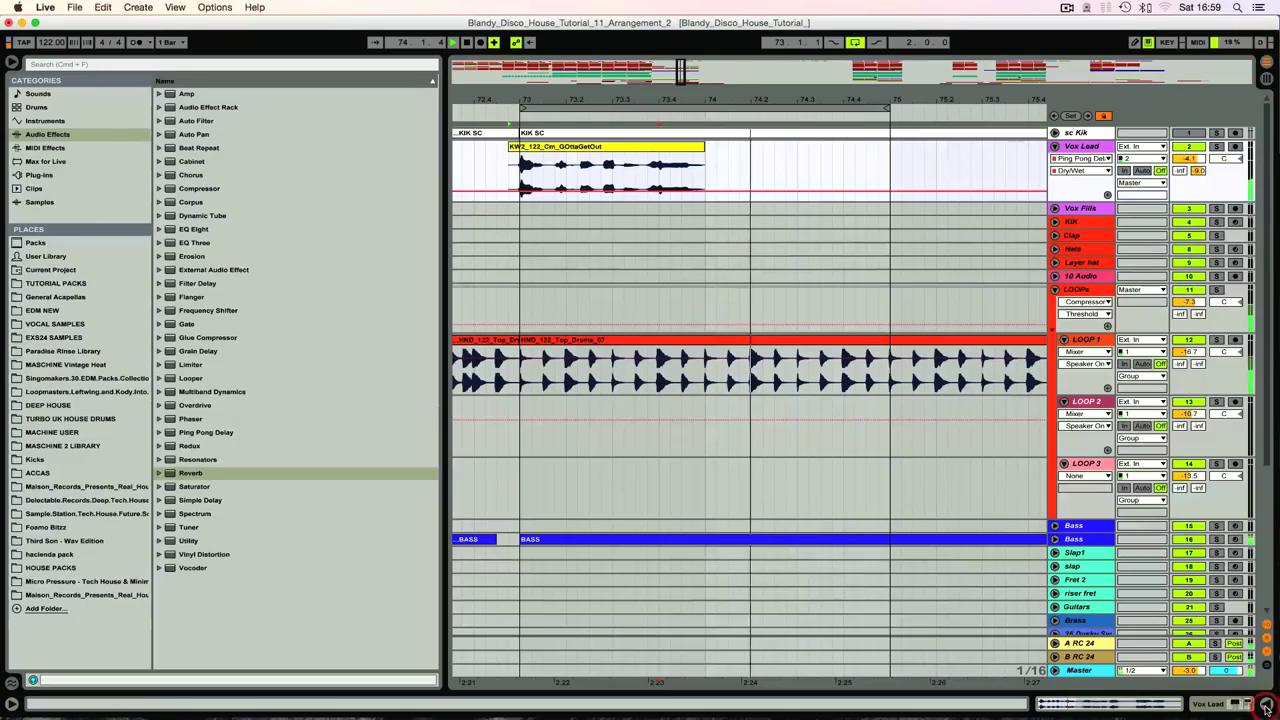
pyautogui.doubleClick(626, 154)
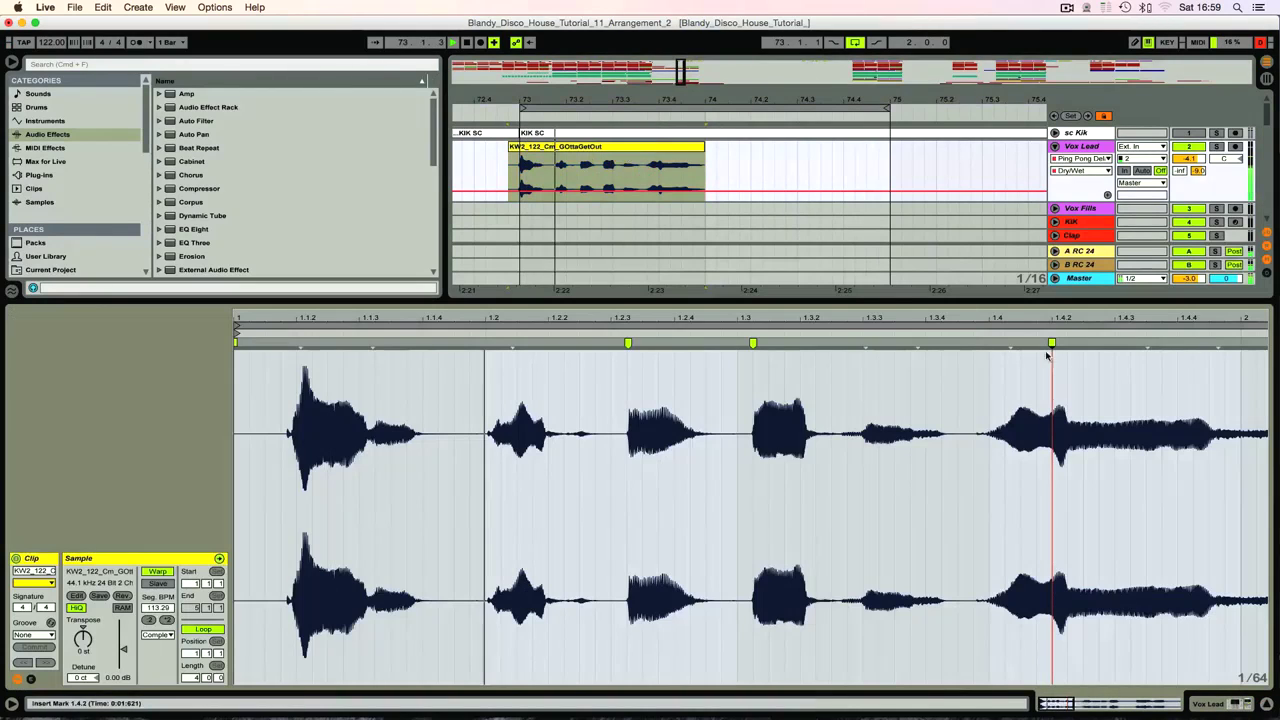
pyautogui.moveTo(1049, 316); pyautogui.dragTo(1088, 346)
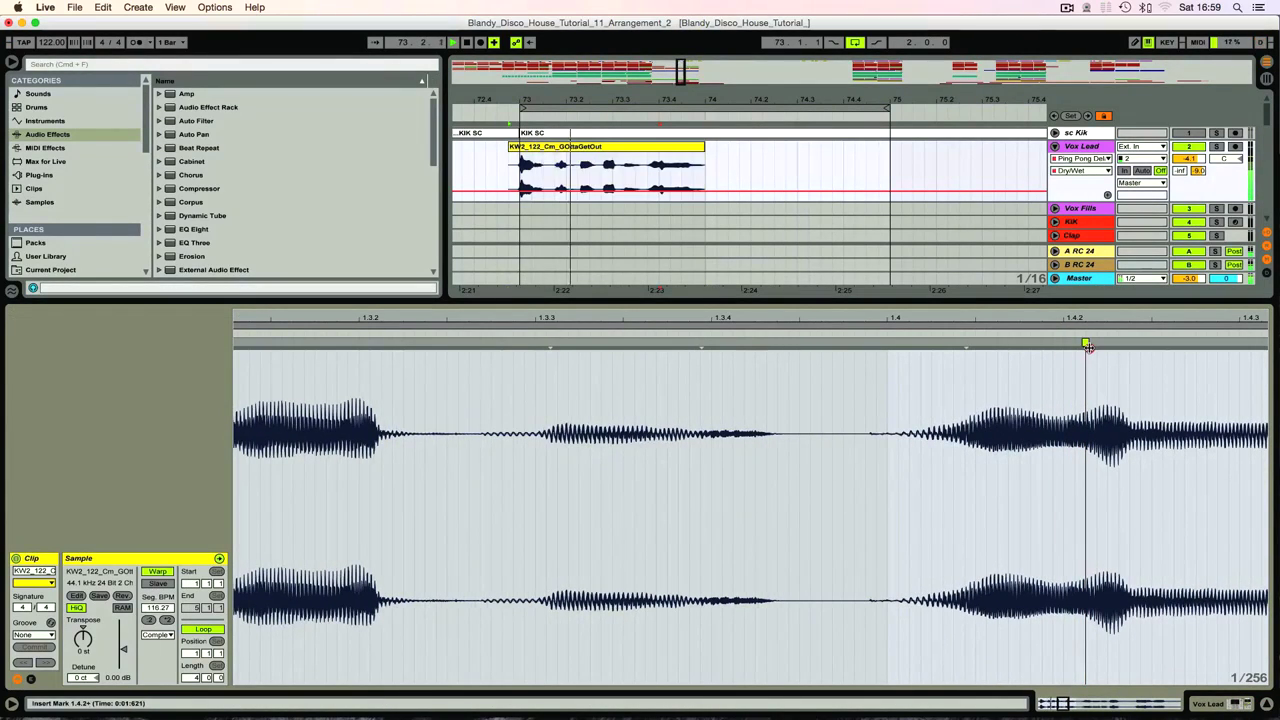
pyautogui.click(1266, 704)
# Extend the start of the retimed vocal clip at bar 73 back to 72.4.3, and copy the clip to 76.4.3 over the existing vocal
pyautogui.moveTo(700, 100); pyautogui.dragTo(638, 66)
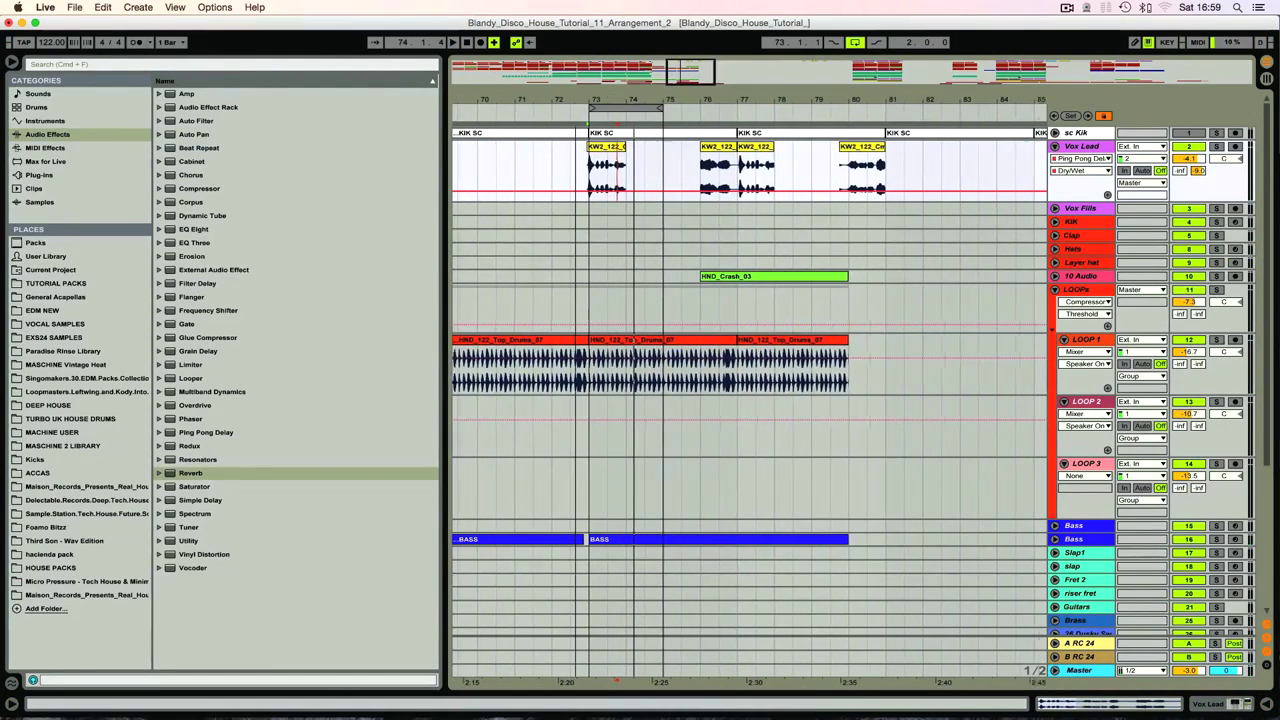
pyautogui.press('+')
pyautogui.press('+')
pyautogui.click(619, 148)
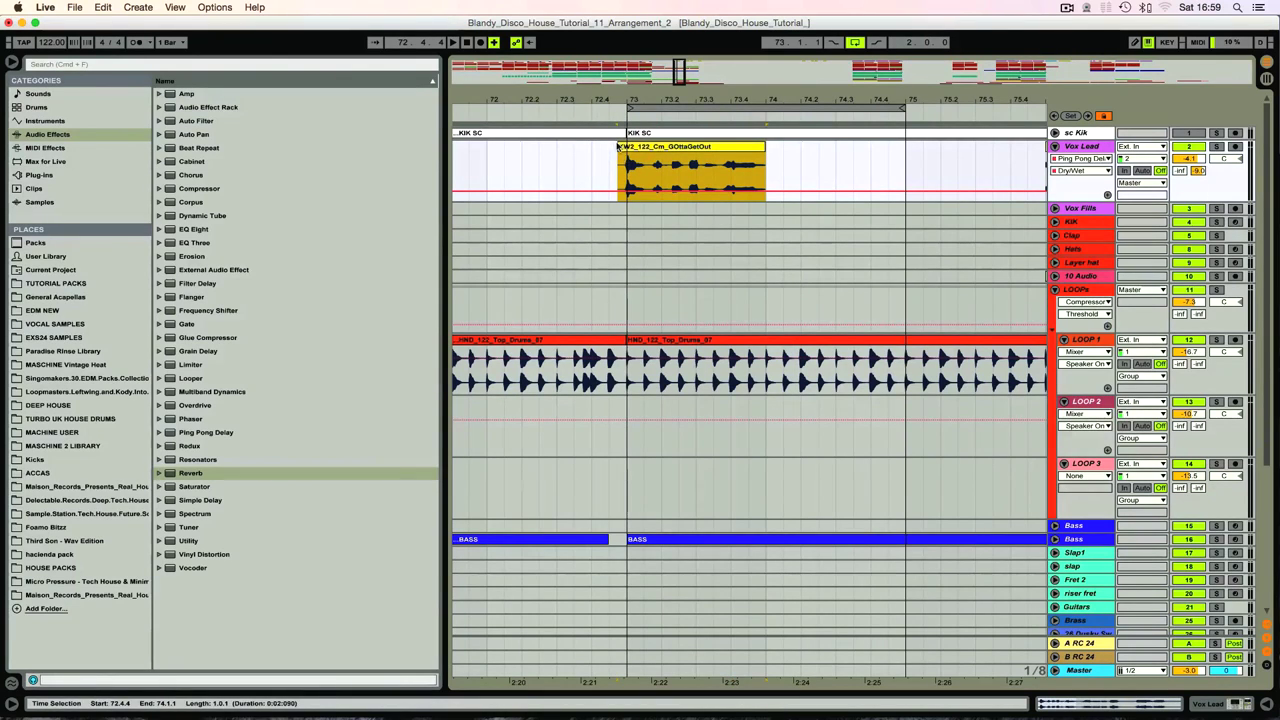
pyautogui.moveTo(616, 146); pyautogui.dragTo(610, 146)
pyautogui.moveTo(603, 100); pyautogui.dragTo(478, 98)
pyautogui.moveTo(525, 150); pyautogui.dragTo(851, 187)
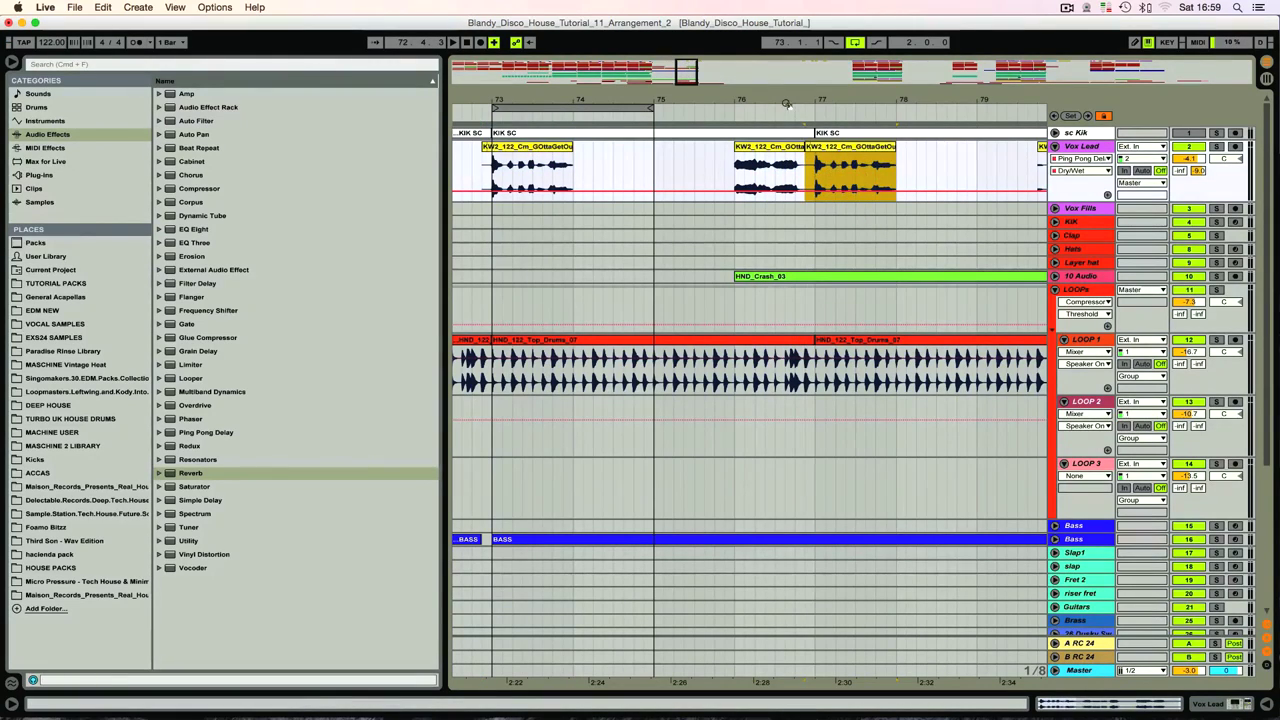
# Set the arrangement loop to run from 70.3.1 to 82.1.1 around the breakdown vocals
pyautogui.moveTo(572, 100); pyautogui.dragTo(572, 65)
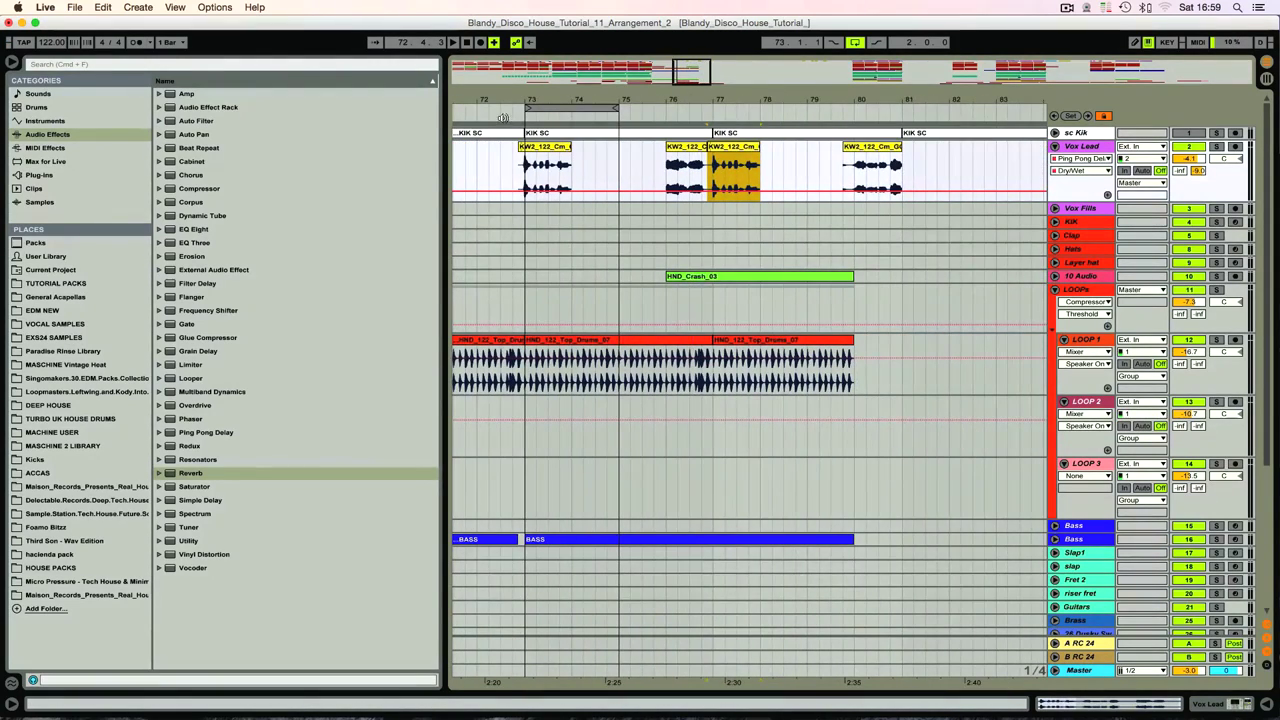
pyautogui.moveTo(564, 102); pyautogui.dragTo(643, 106)
pyautogui.moveTo(808, 112); pyautogui.dragTo(1022, 155)
pyautogui.moveTo(686, 97); pyautogui.dragTo(667, 54)
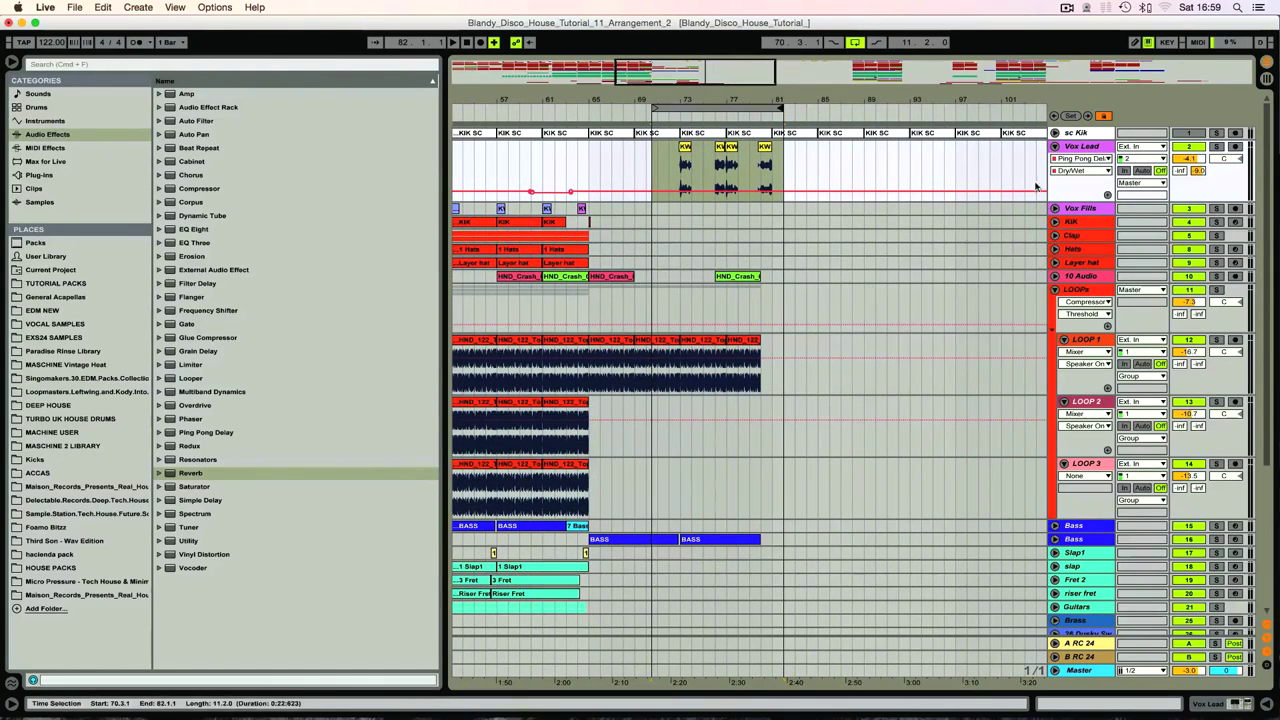
# Record Ping Pong Delay Dry/Wet automation on the Vox Lead track over the loop, raising the delay at the ends of the vocal phrases
pyautogui.click(1078, 146)
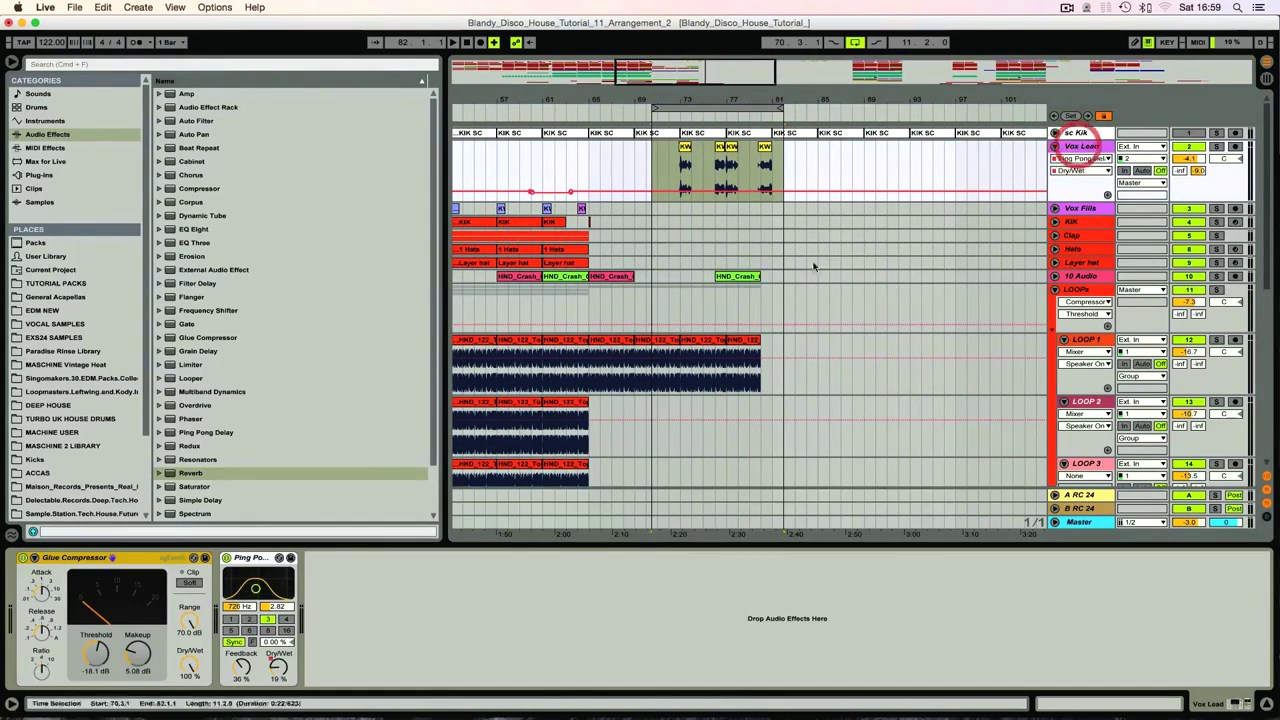
pyautogui.click(630, 112)
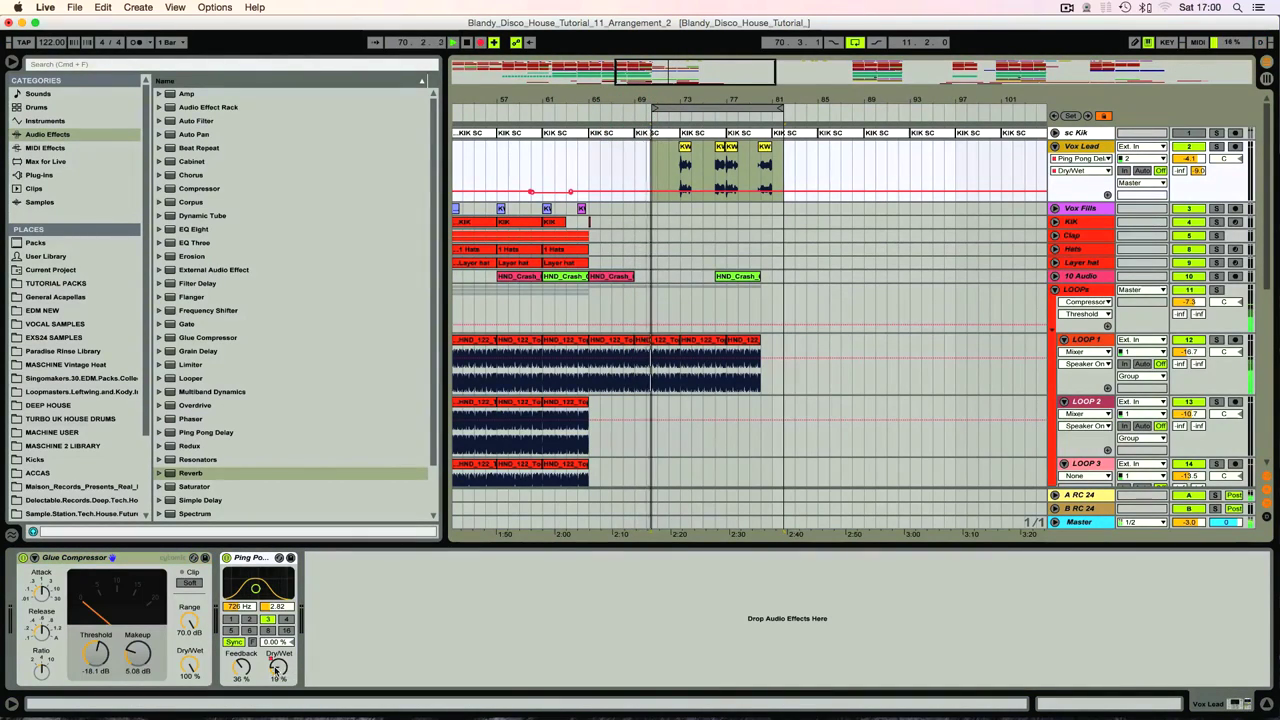
pyautogui.moveTo(278, 668); pyautogui.dragTo(270, 679)
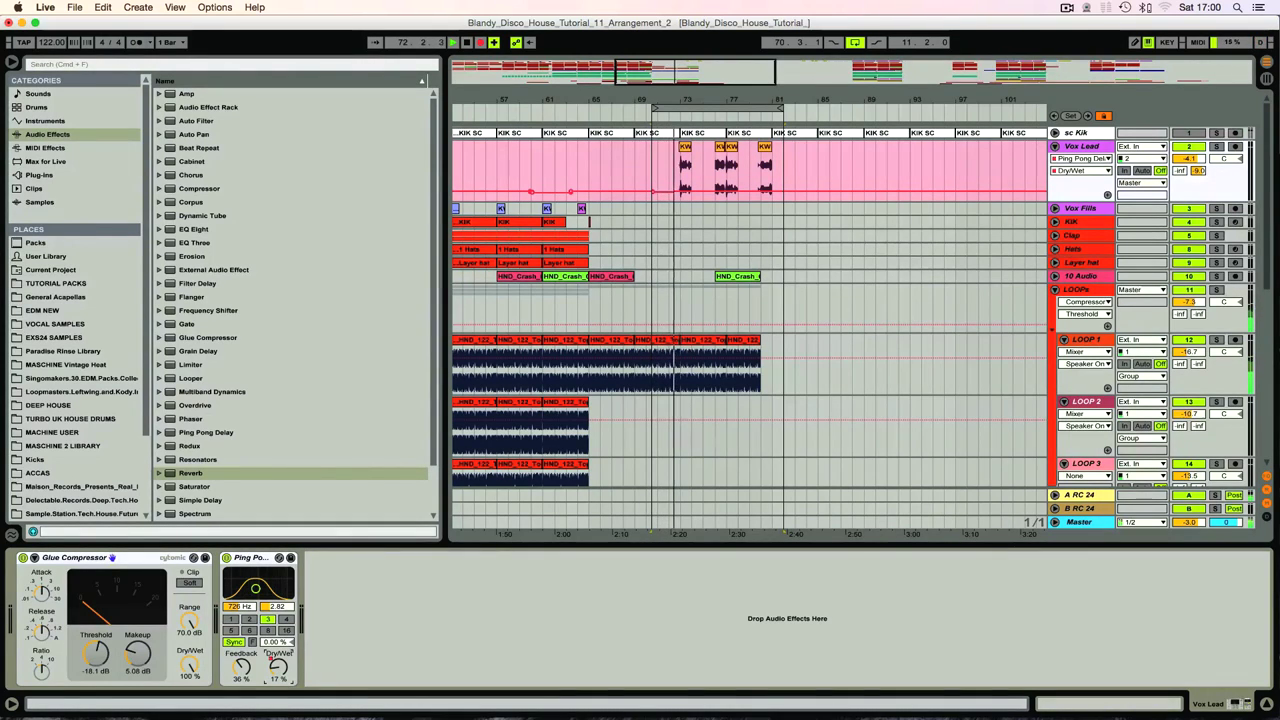
pyautogui.moveTo(278, 668); pyautogui.dragTo(268, 679)
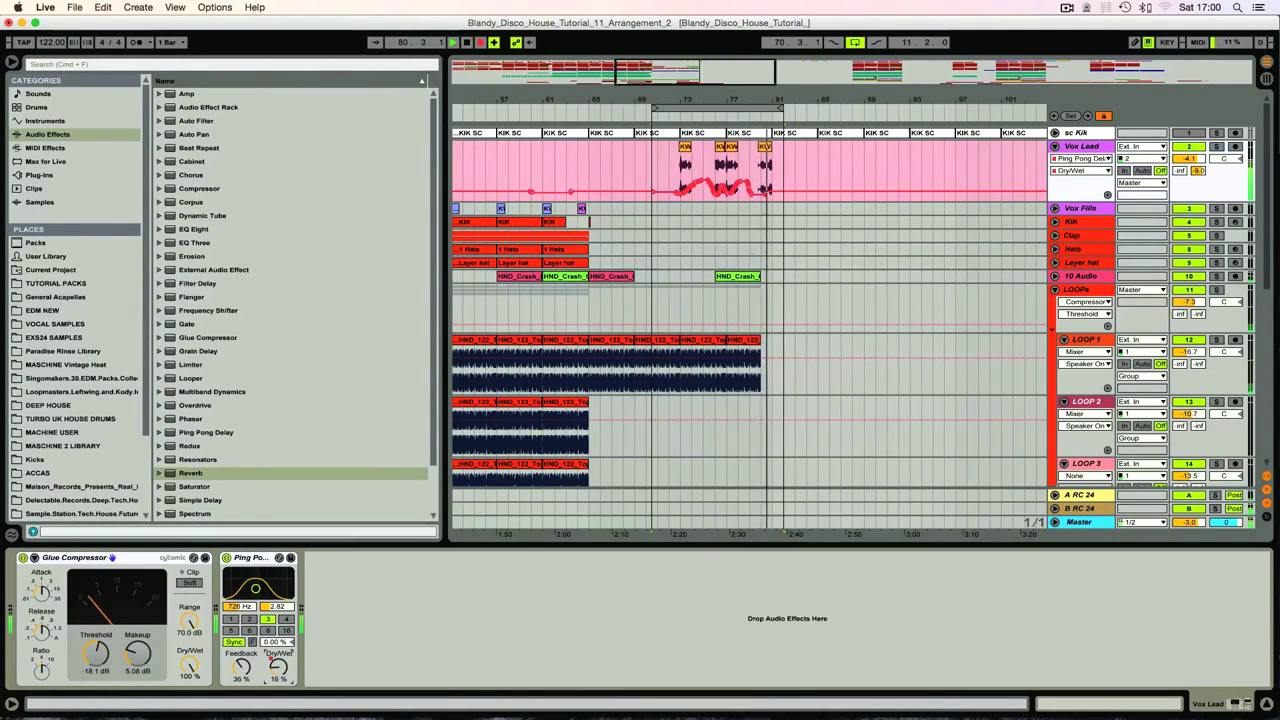
pyautogui.moveTo(266, 681); pyautogui.dragTo(278, 665)
pyautogui.press('space')
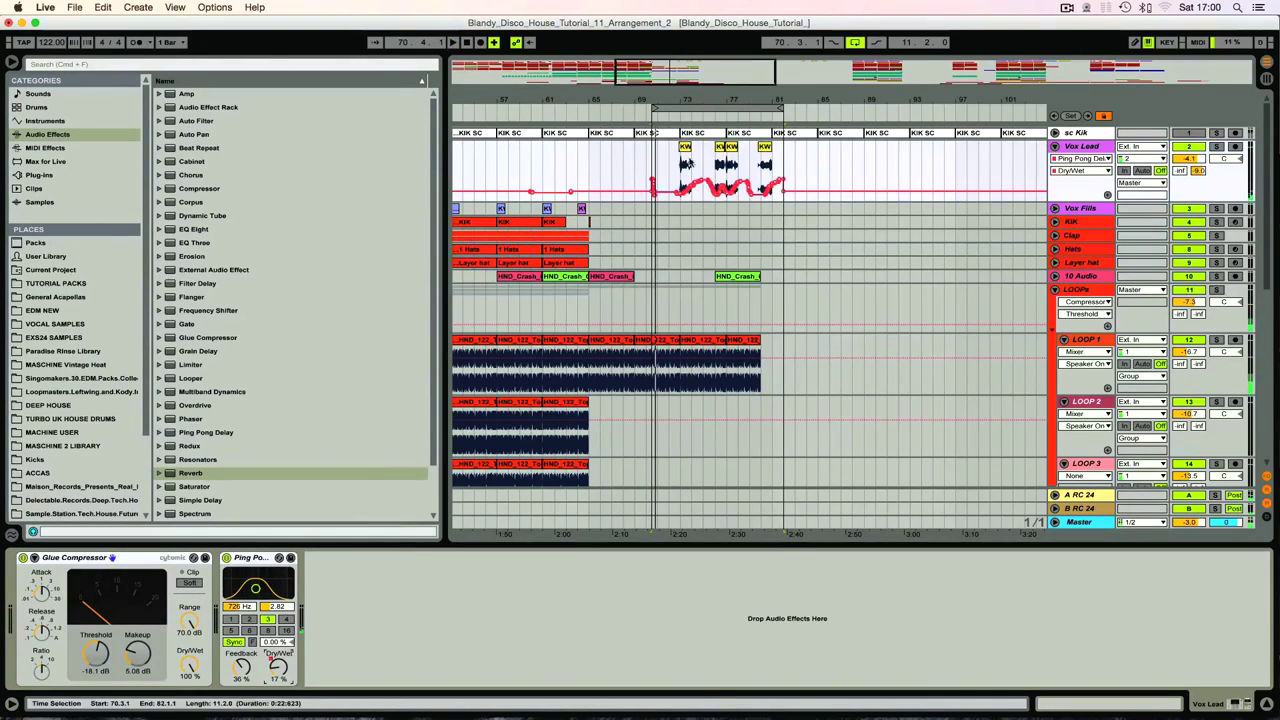
# Try a copy of the bar 76 vocal clip at 79.1.1, listen to it in context, and delete the copy
pyautogui.moveTo(762, 94); pyautogui.dragTo(762, 120)
pyautogui.moveTo(677, 147); pyautogui.dragTo(731, 153)
pyautogui.click(744, 152)
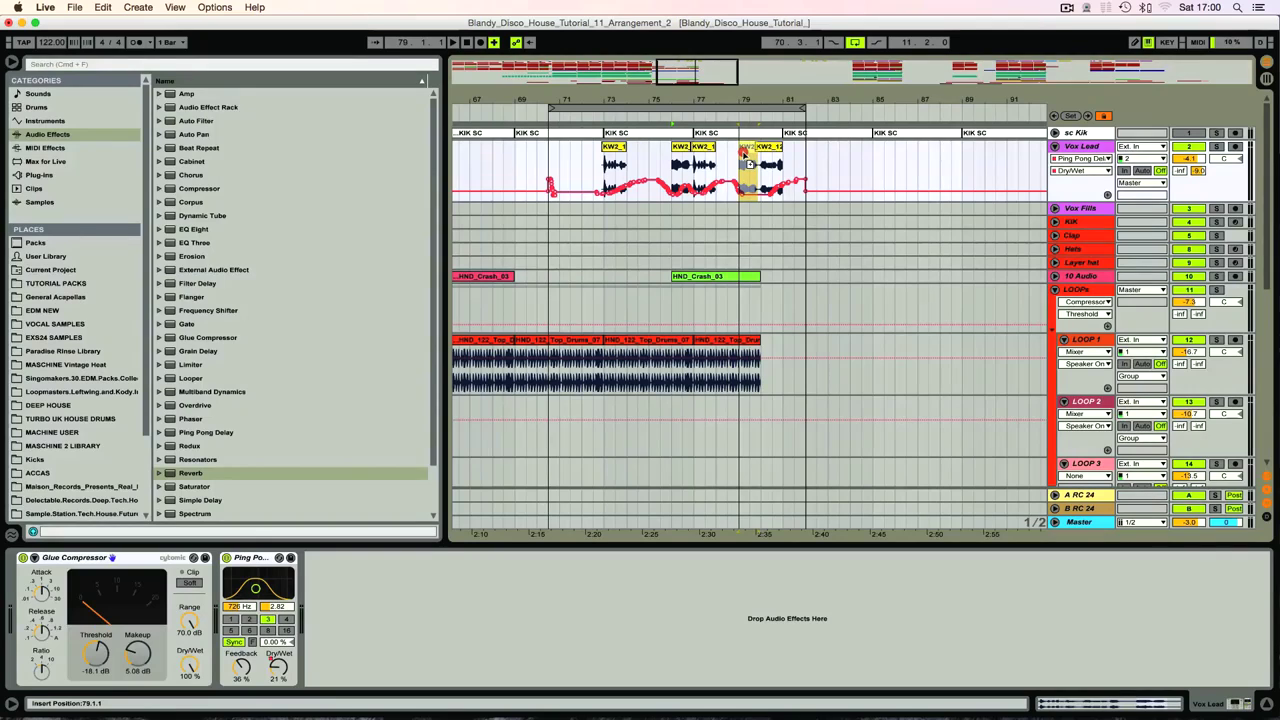
pyautogui.click(745, 151)
pyautogui.click(599, 114)
pyautogui.moveTo(601, 101)
pyautogui.mouseDown()
pyautogui.moveTo(641, 72)
pyautogui.moveTo(617, 94)
pyautogui.mouseUp()
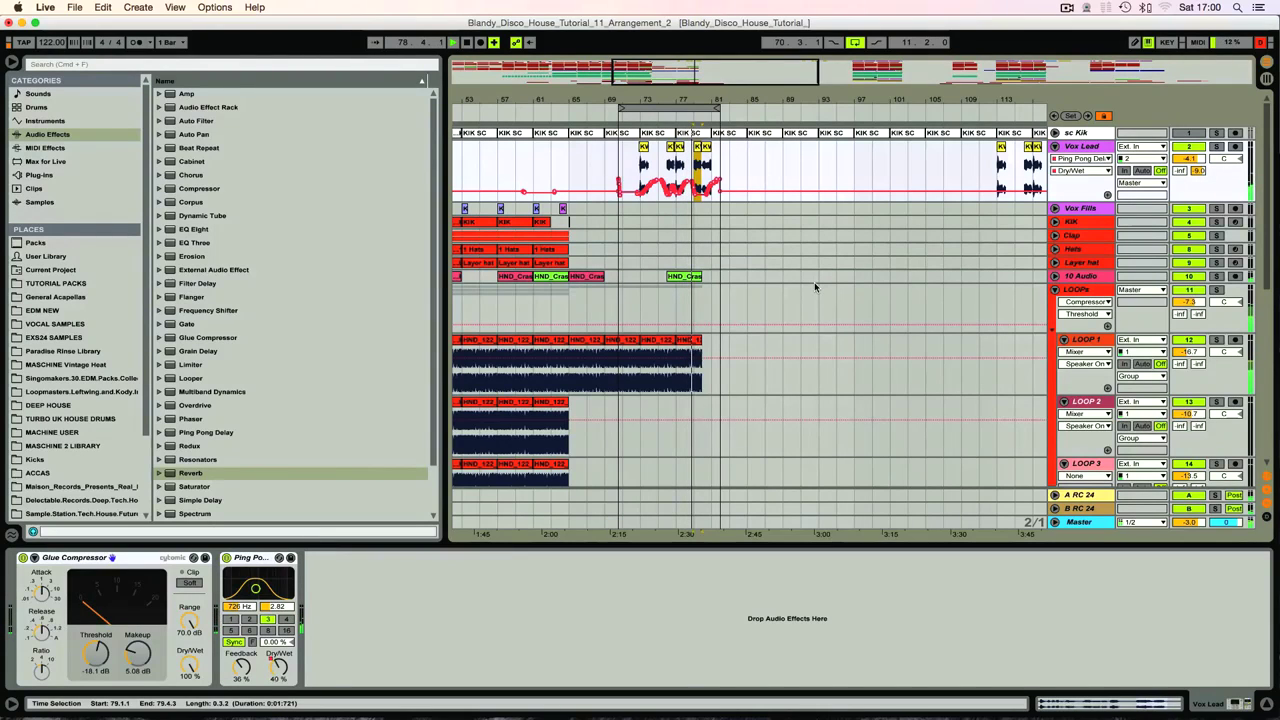
pyautogui.moveTo(661, 100); pyautogui.dragTo(661, 162)
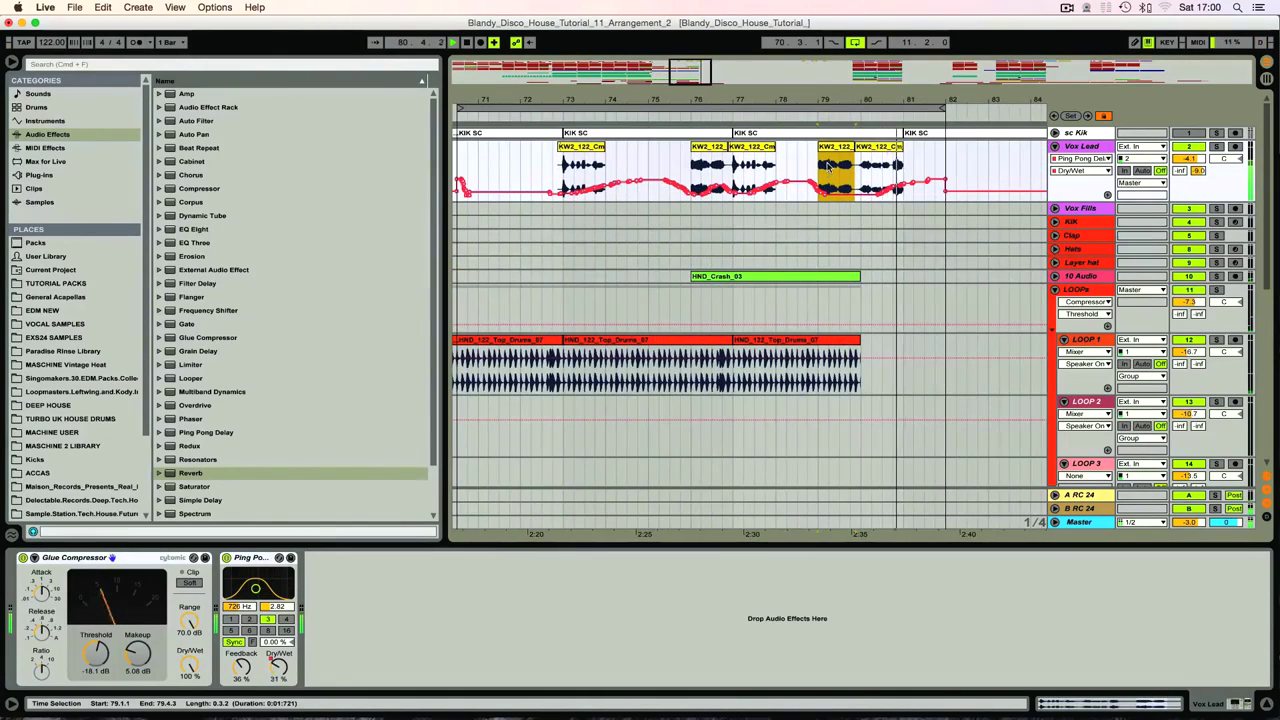
pyautogui.press('Delete')
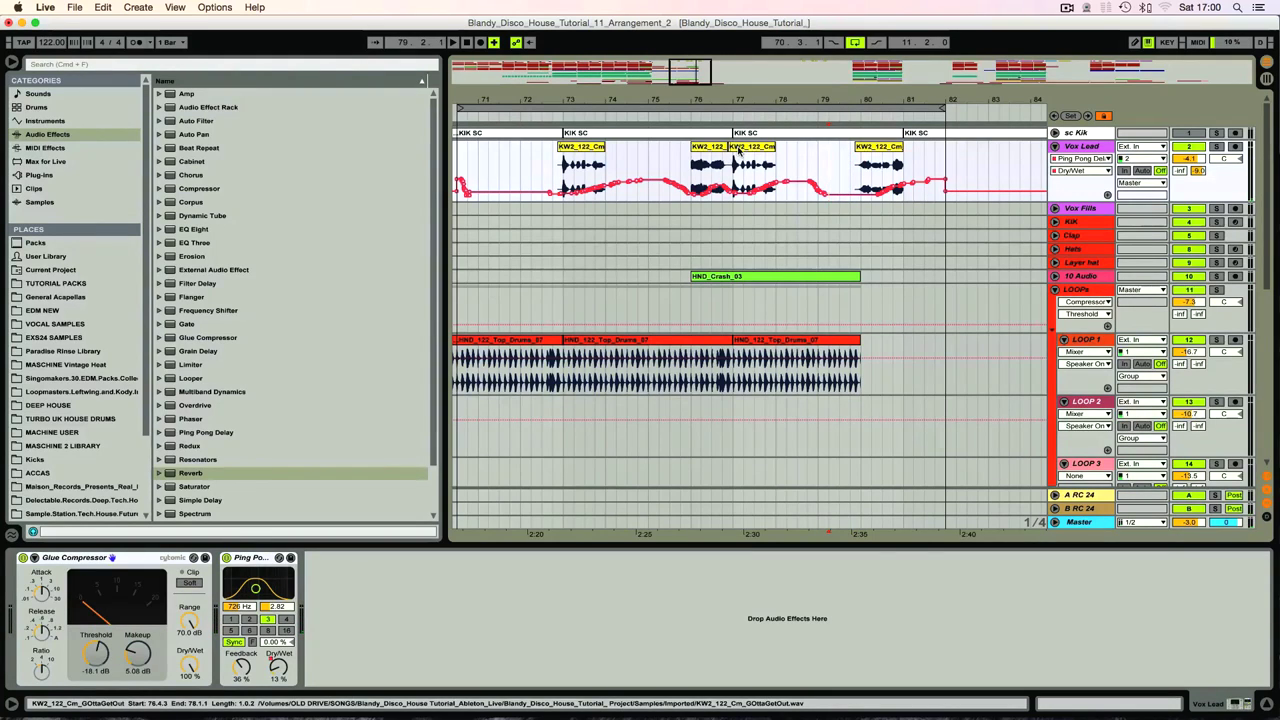
# Copy the vocal clip starting at 76.4.3 to bar 79, shift the copy to start at 78.4.3, and audition it
pyautogui.moveTo(738, 149); pyautogui.dragTo(830, 160)
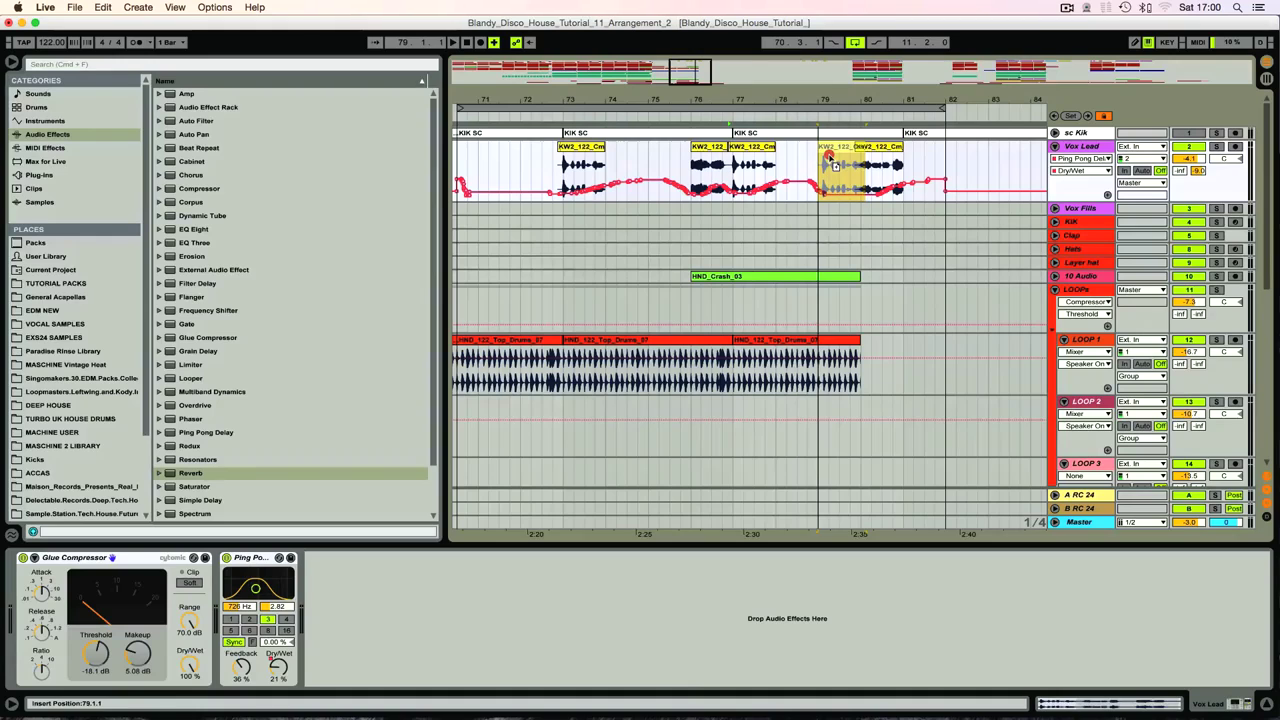
pyautogui.click(815, 113)
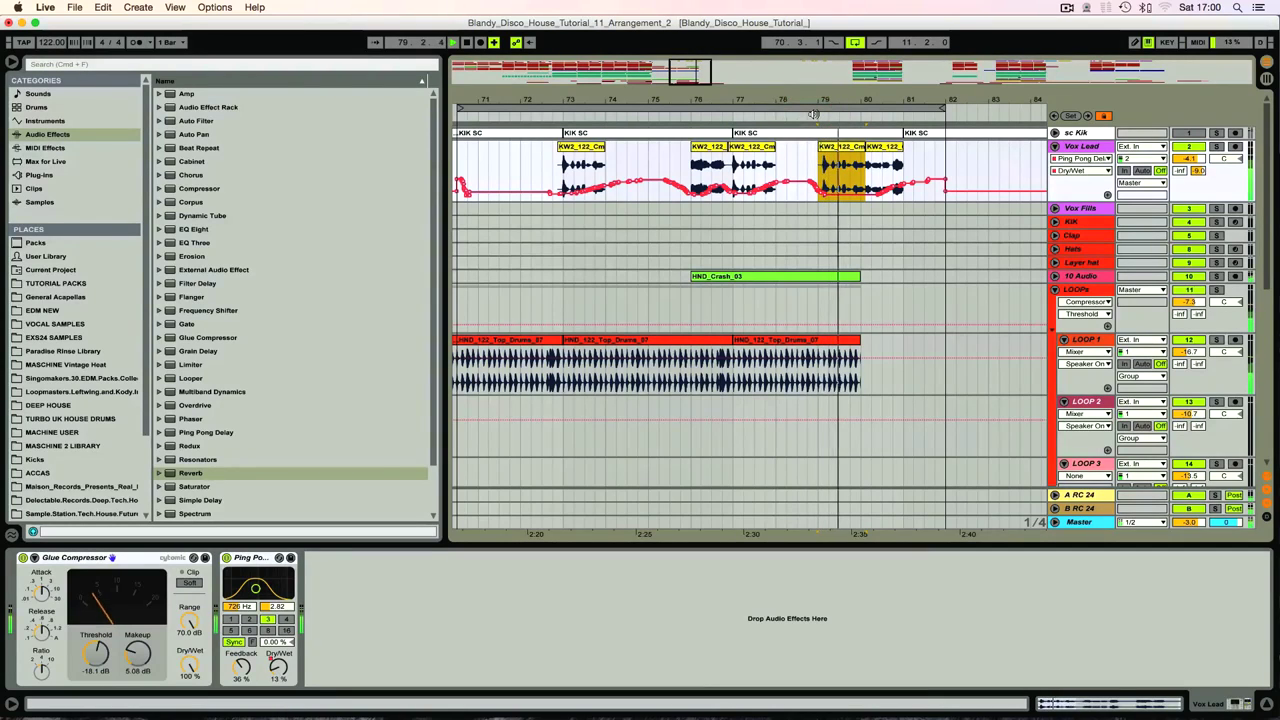
pyautogui.press('space')
pyautogui.moveTo(826, 101); pyautogui.dragTo(815, 148)
pyautogui.click(795, 115)
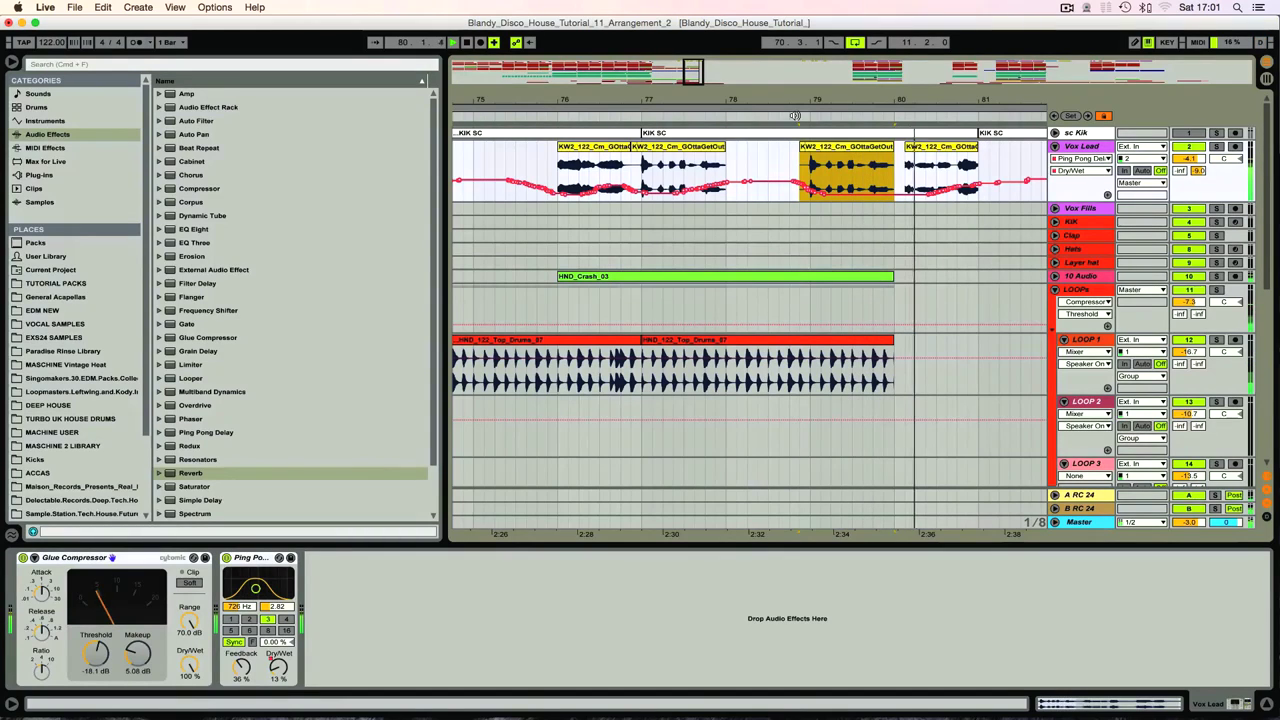
# Move the last vocal clip to start at 80.1.1, extend the preceding clip's end to meet it, and play from bar 76
pyautogui.moveTo(907, 147); pyautogui.dragTo(885, 147)
pyautogui.press('super+z')
pyautogui.click(885, 148)
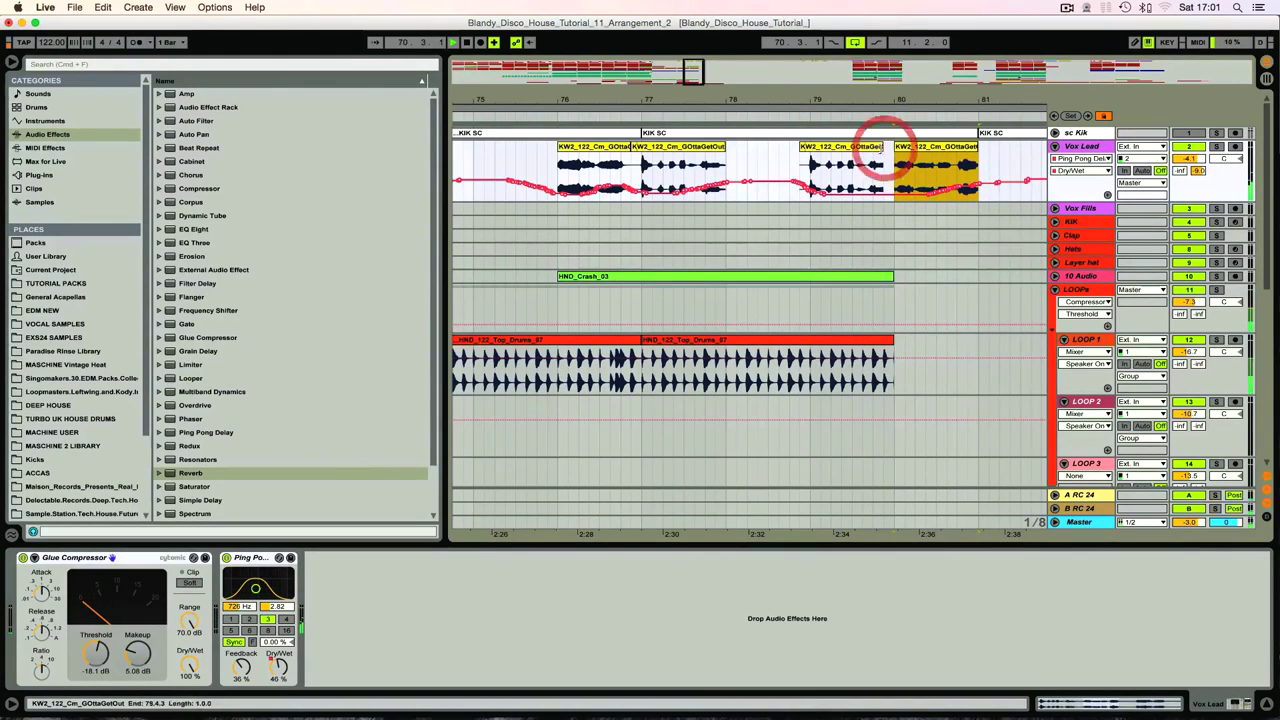
pyautogui.click(885, 148)
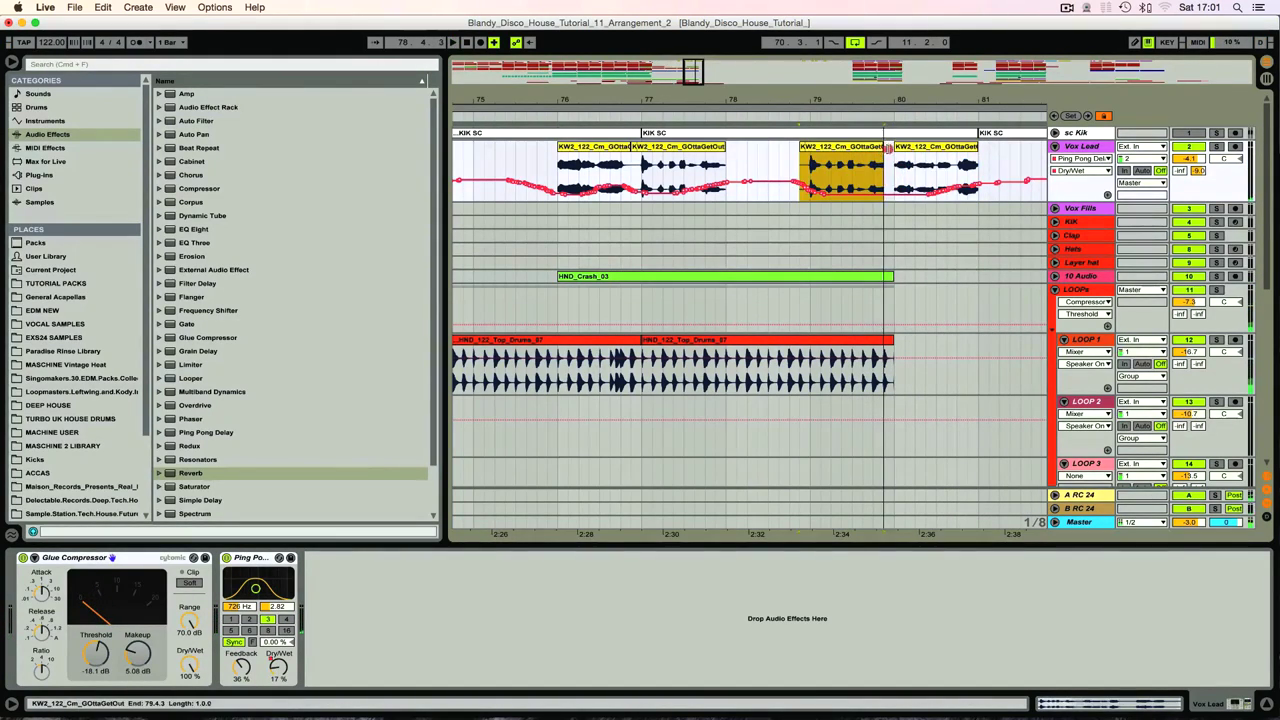
pyautogui.click(554, 116)
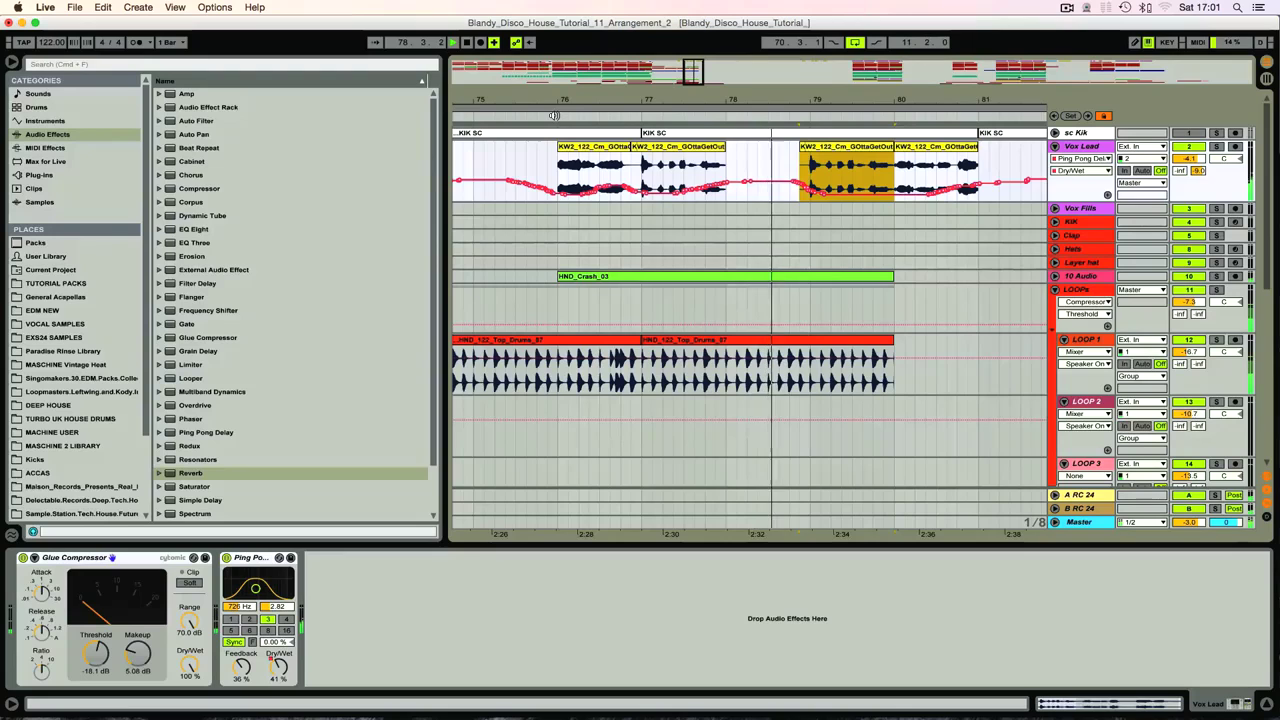
# Move the low Dry/Wet automation point just after bar 79 earlier, so the delay drops before the vocal phrase starts
pyautogui.click(780, 192)
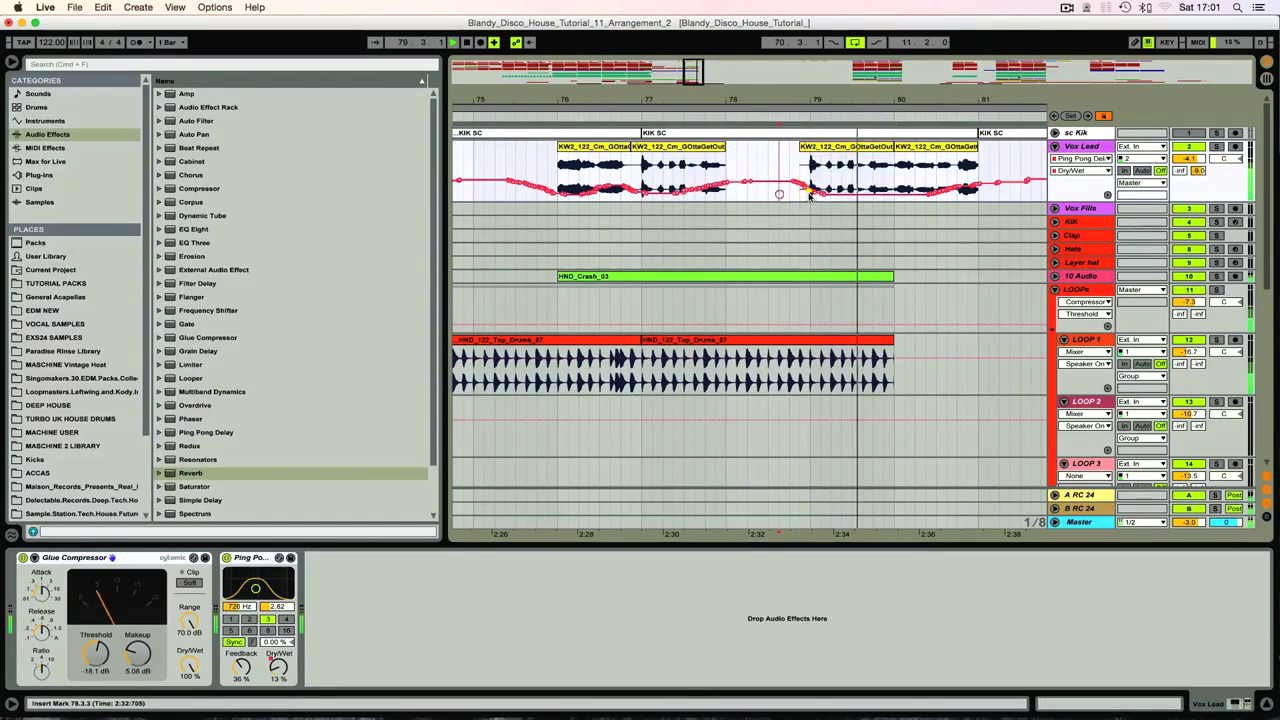
pyautogui.moveTo(825, 195); pyautogui.dragTo(786, 195)
pyautogui.press('space')
# Play the track from around bar 62 and extend the loop's start back to 61.1.1
pyautogui.press('-')
pyautogui.press('-')
pyautogui.press('-')
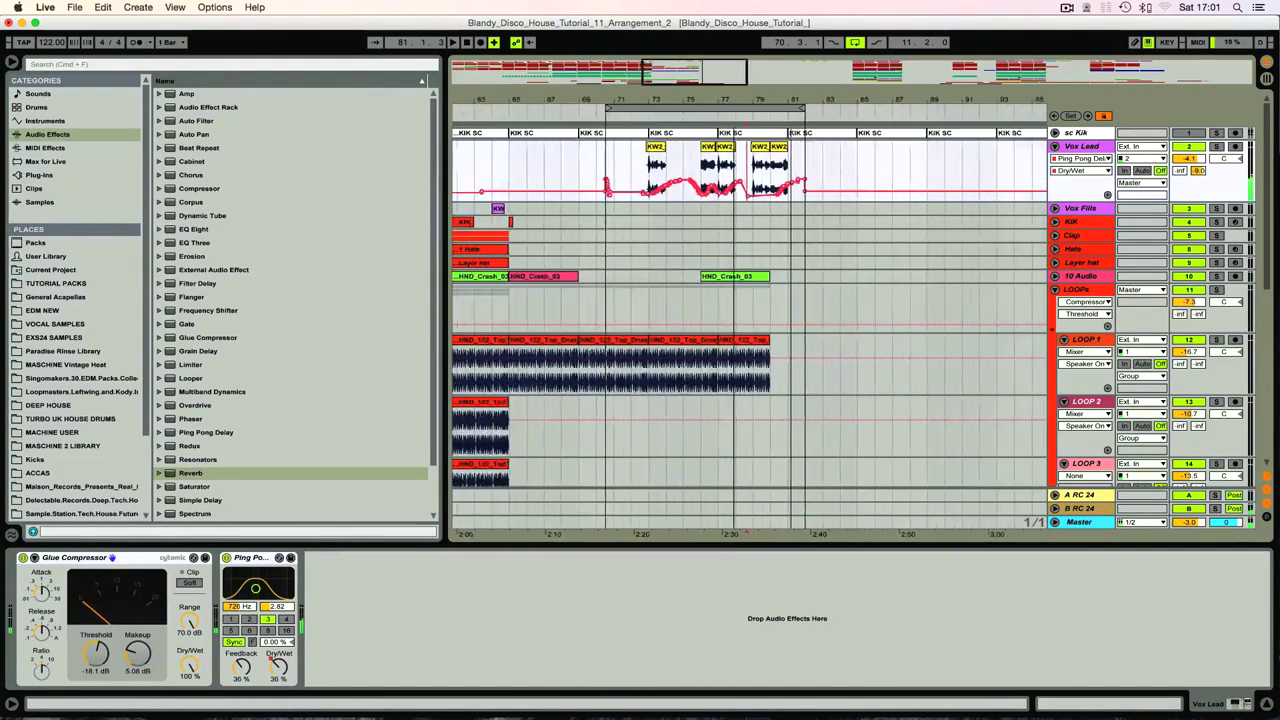
pyautogui.scroll(-8, 715, 449)
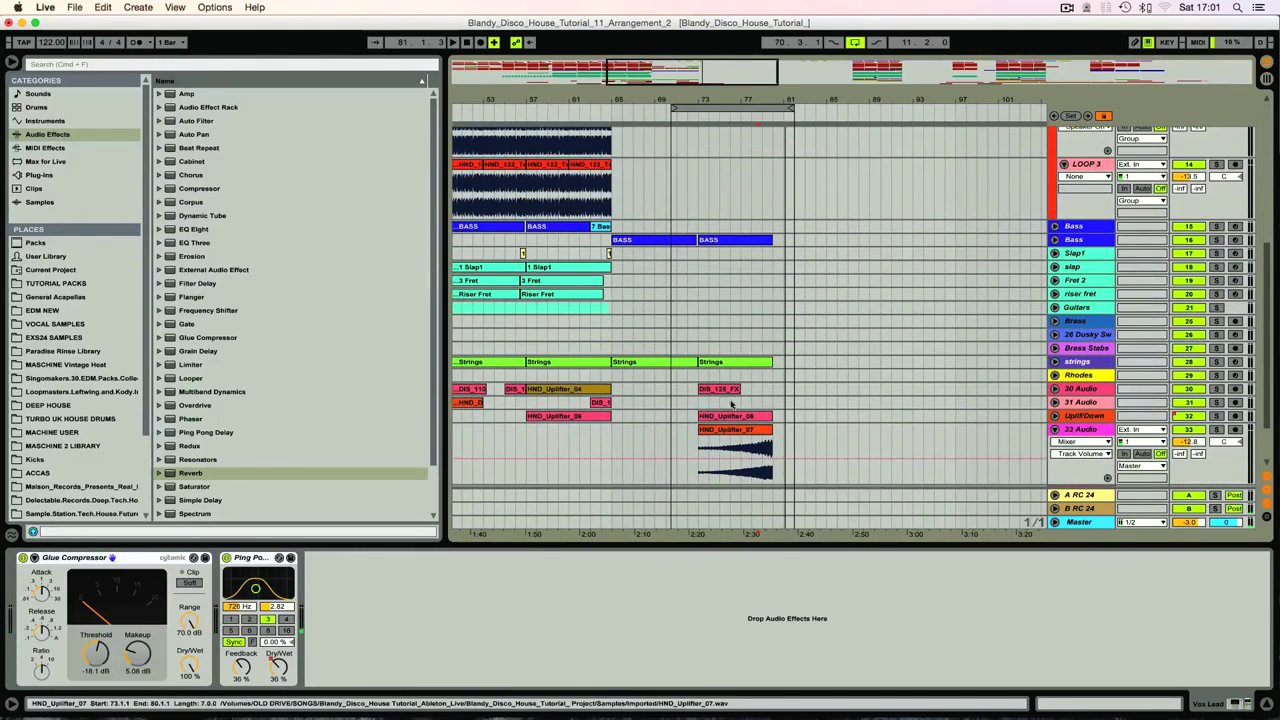
pyautogui.click(580, 110)
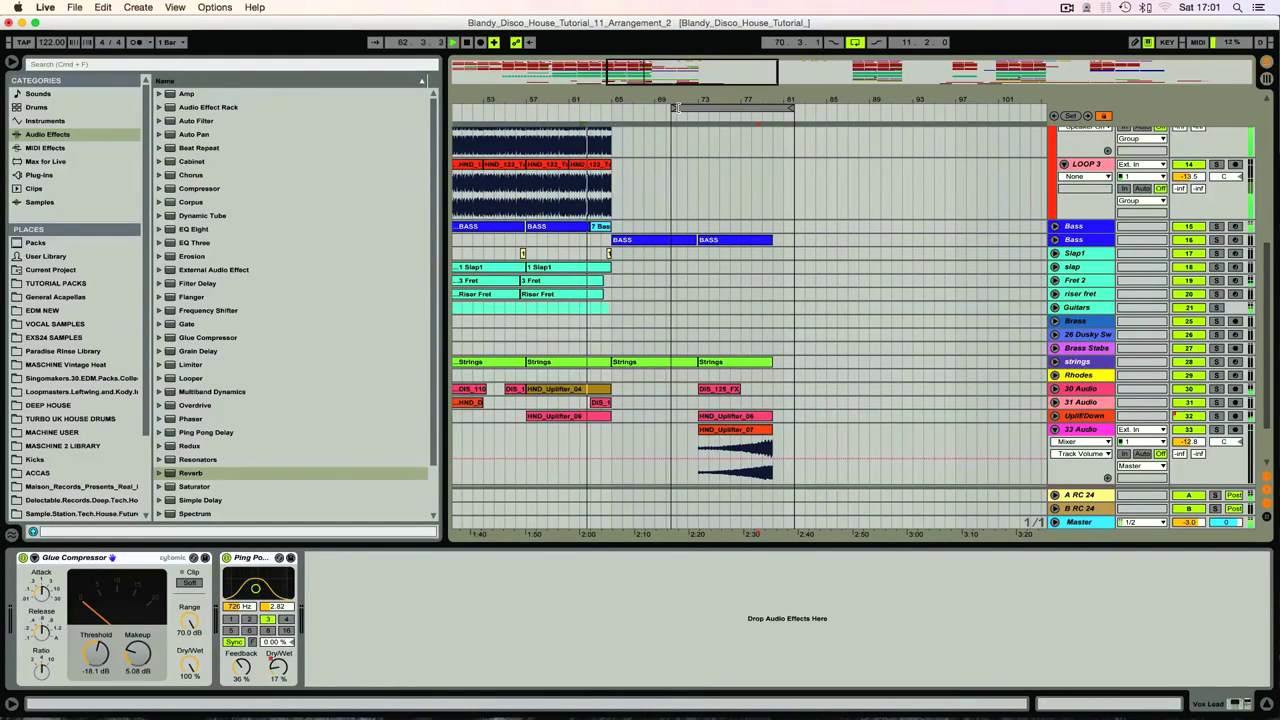
pyautogui.moveTo(672, 106); pyautogui.dragTo(650, 88)
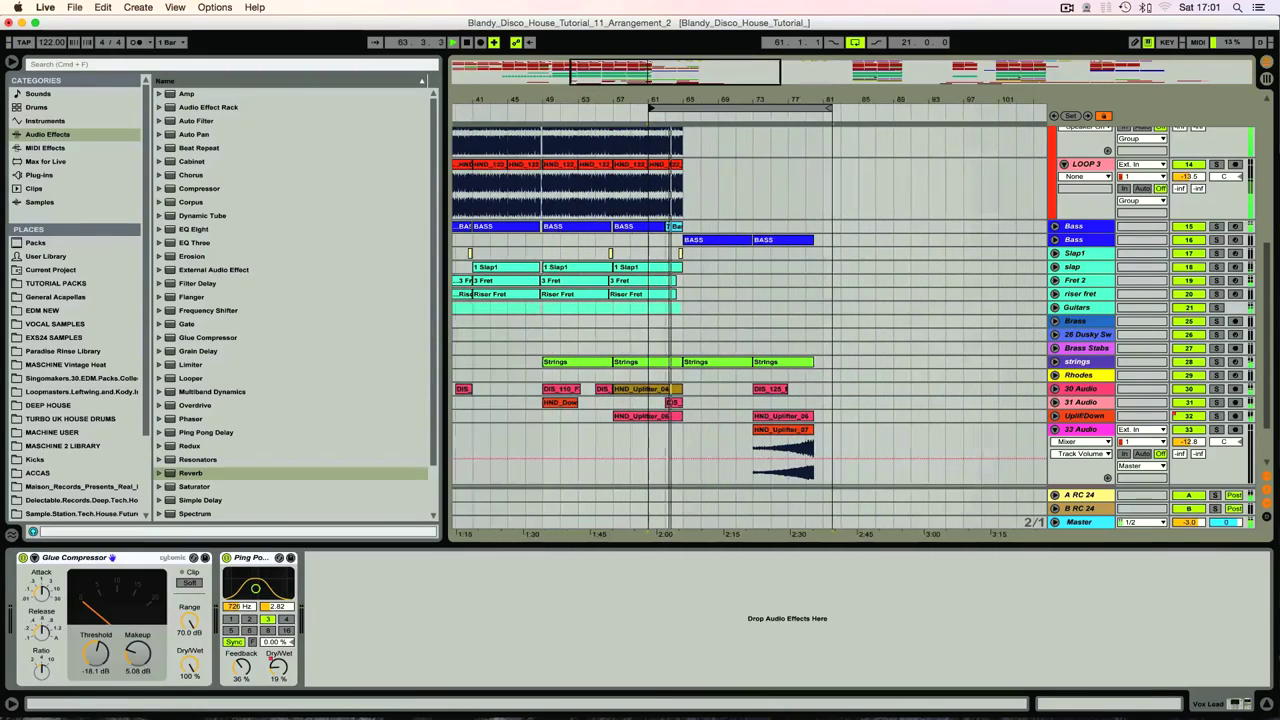
# Copy the Rhodes clip from bar 129 to 73.1.1 and shorten the copy to end at 80.1.1
pyautogui.scroll(-2, 709, 388)
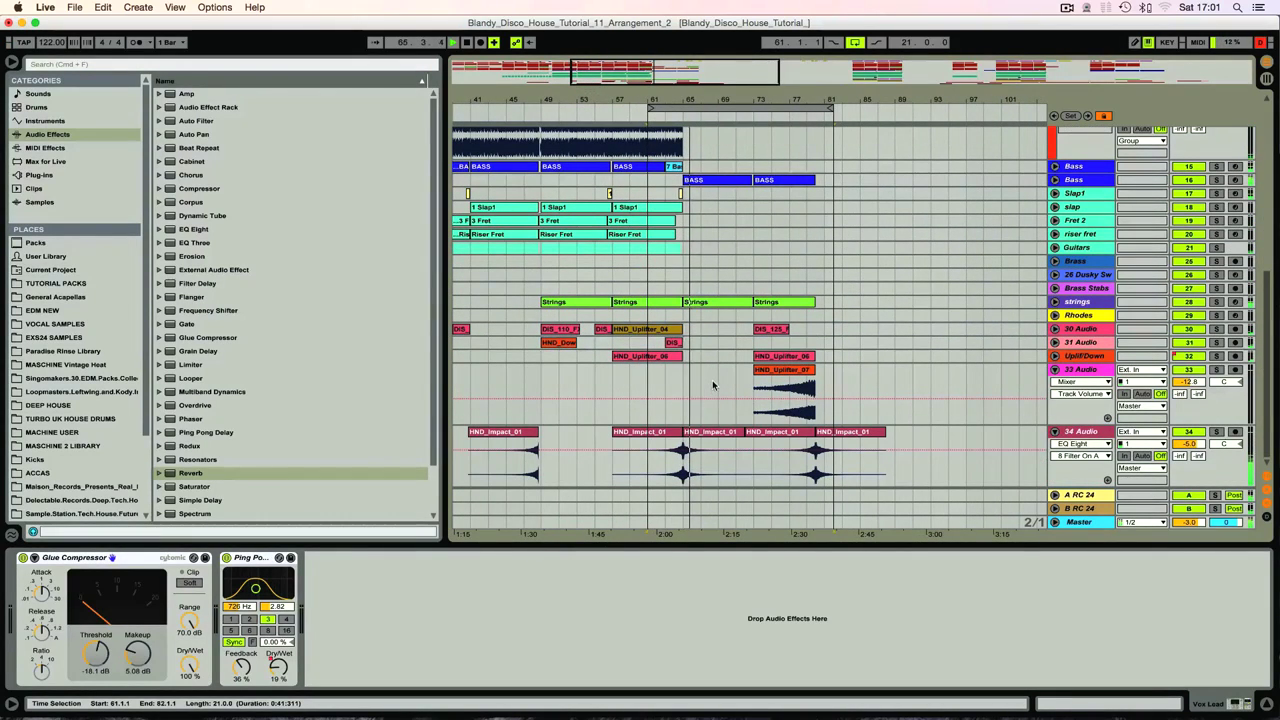
pyautogui.scroll(-2, 713, 385)
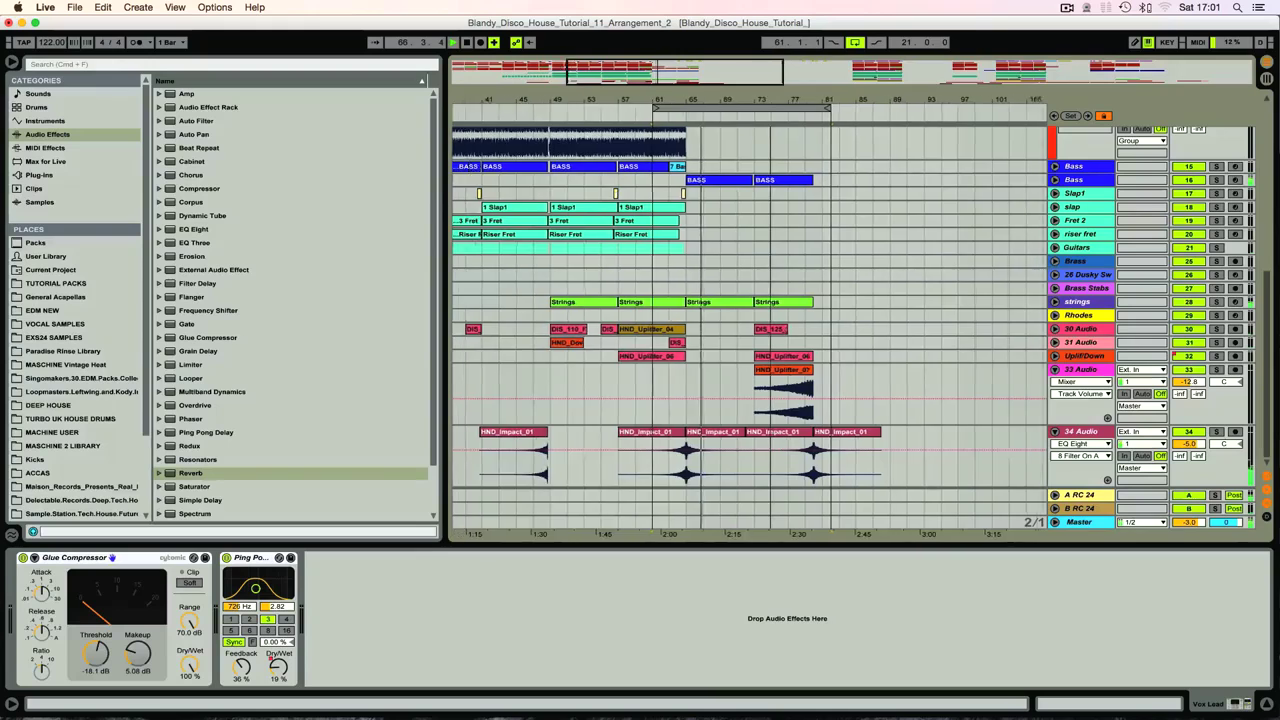
pyautogui.click(780, 328)
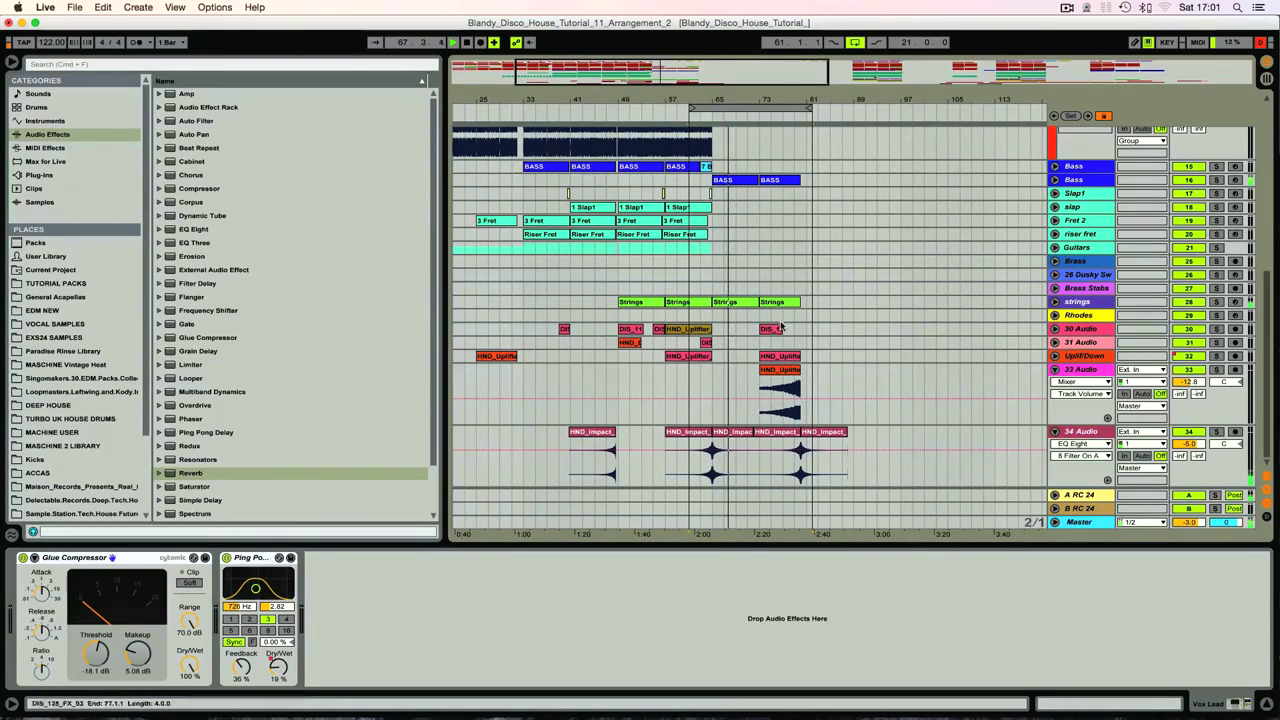
pyautogui.moveTo(755, 83); pyautogui.dragTo(722, 112)
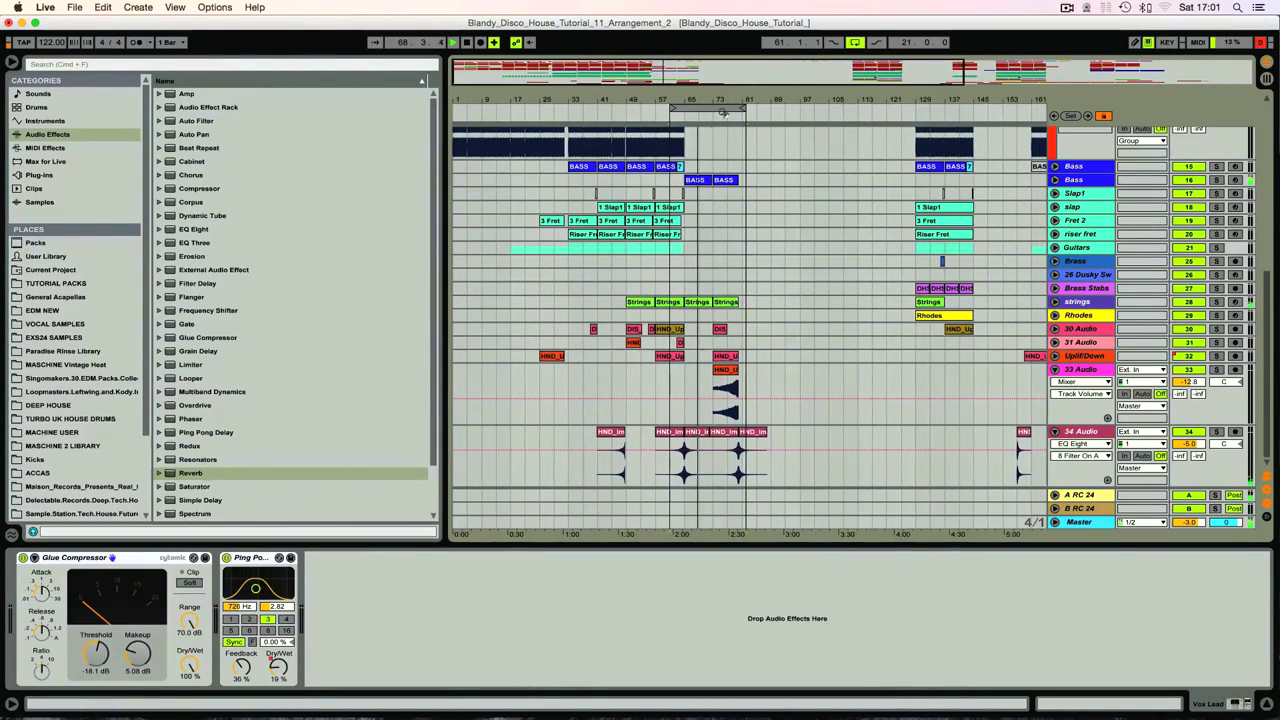
pyautogui.click(929, 316)
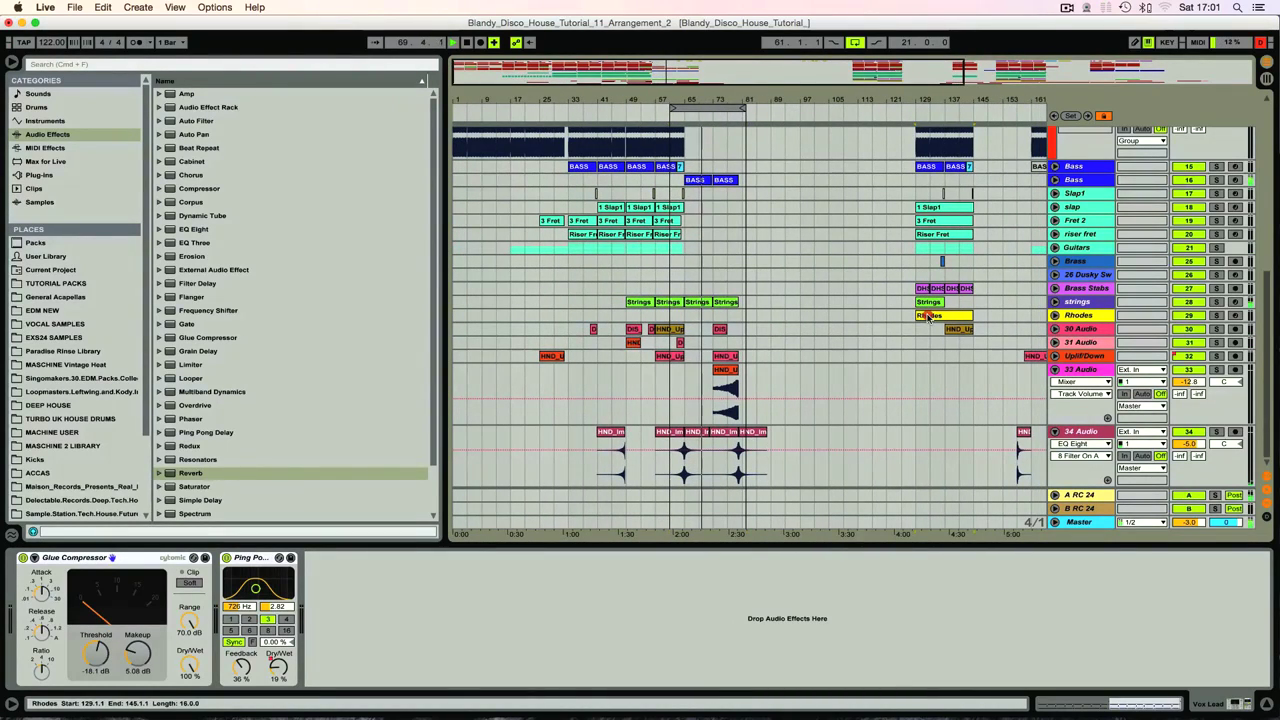
pyautogui.moveTo(929, 316); pyautogui.dragTo(727, 316)
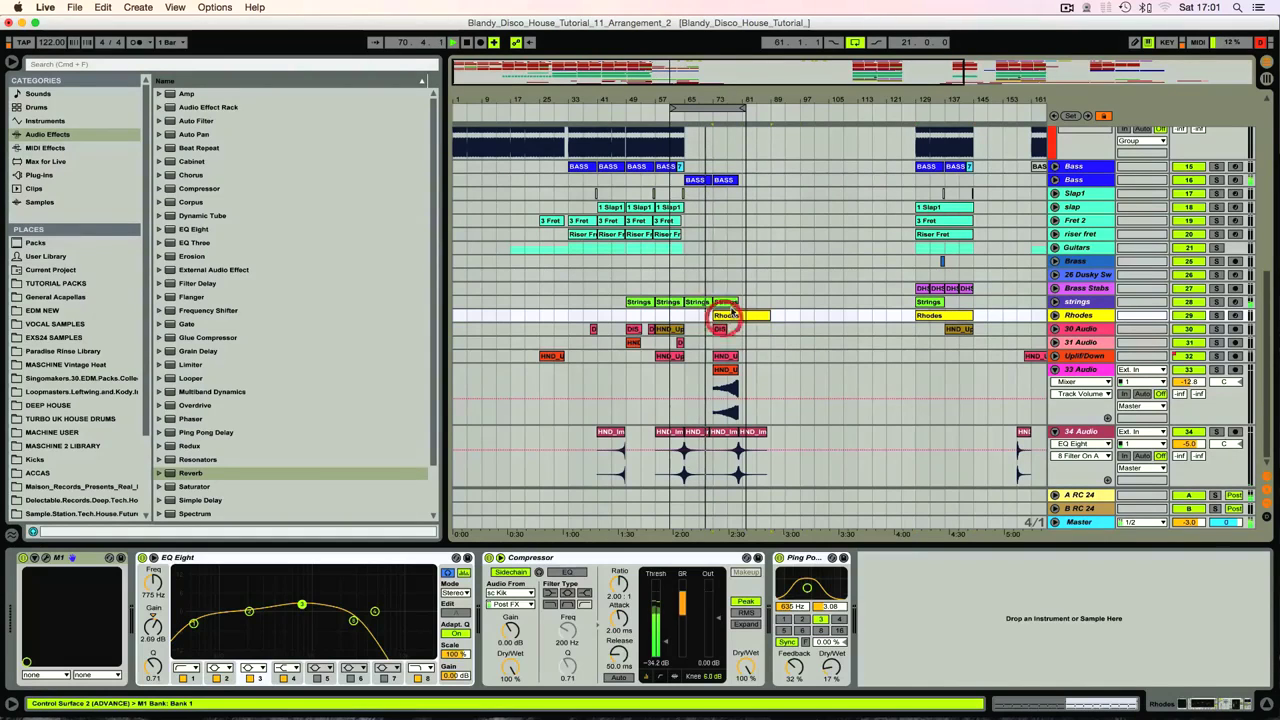
pyautogui.moveTo(738, 91); pyautogui.dragTo(740, 130)
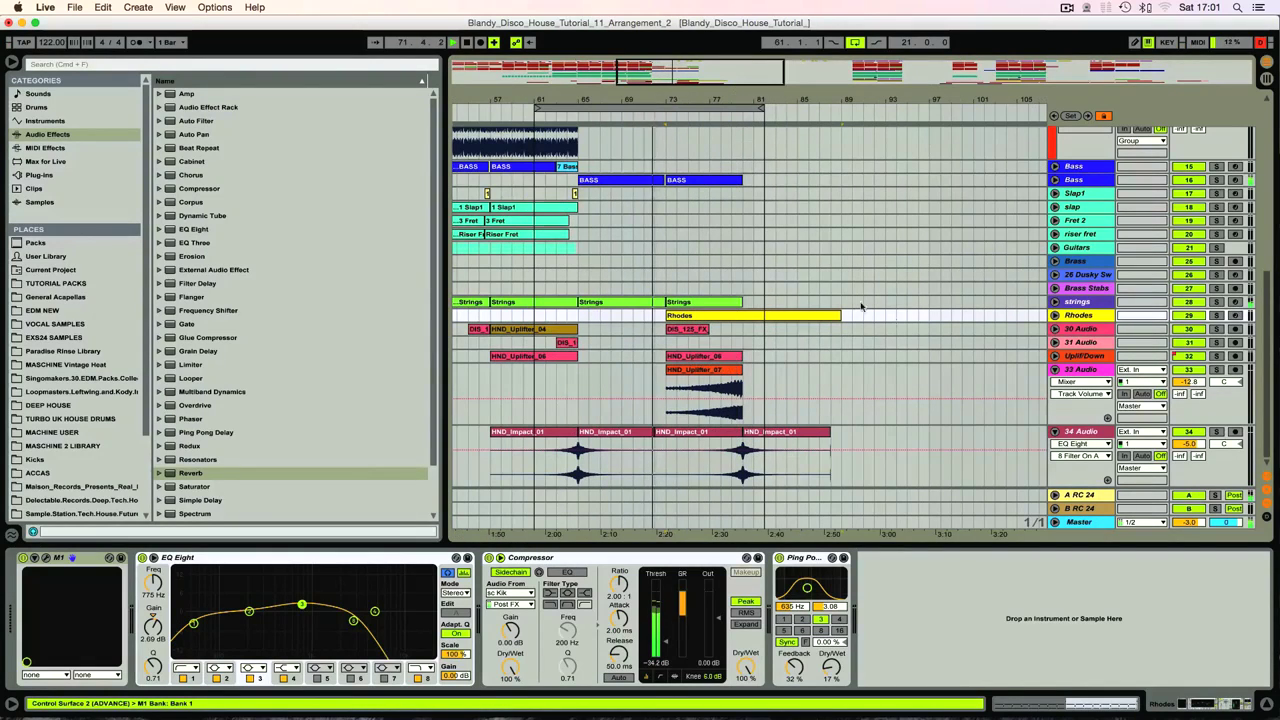
pyautogui.moveTo(840, 316); pyautogui.dragTo(745, 330)
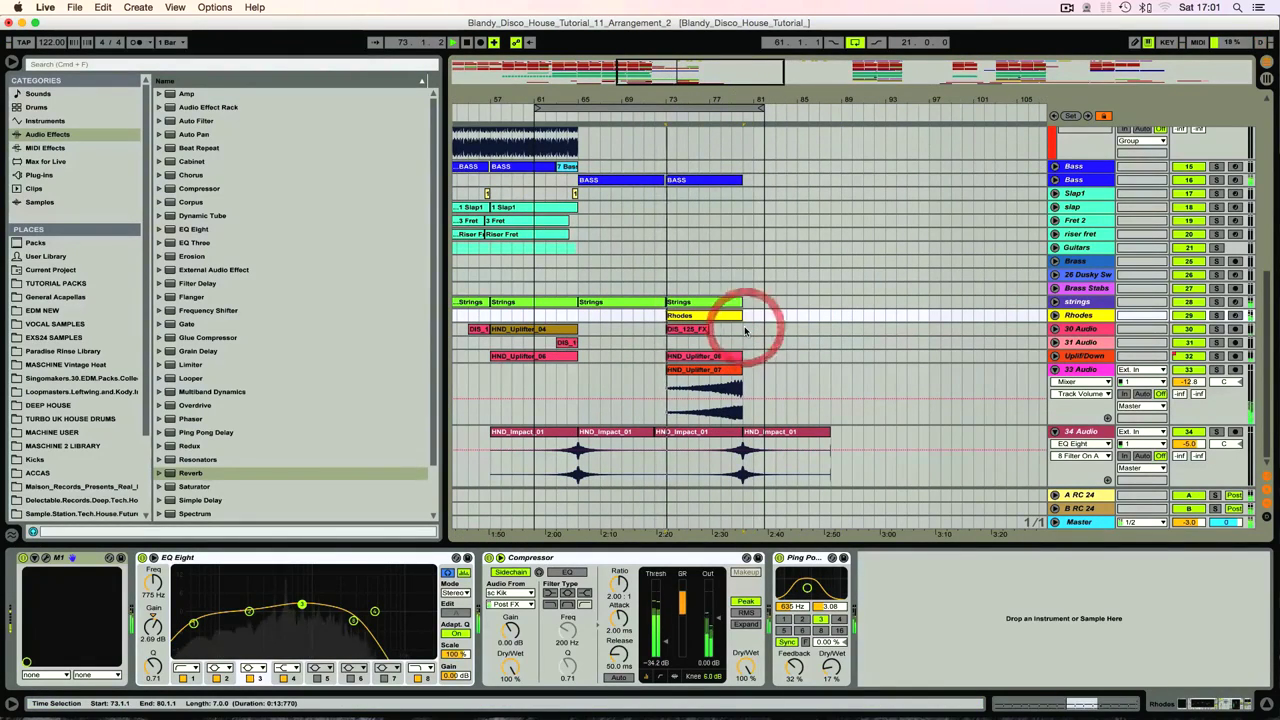
# Draw a volume fade-in on the Rhodes track, dipping just before bar 73 and rising across the clip to bar 80
pyautogui.click(1054, 316)
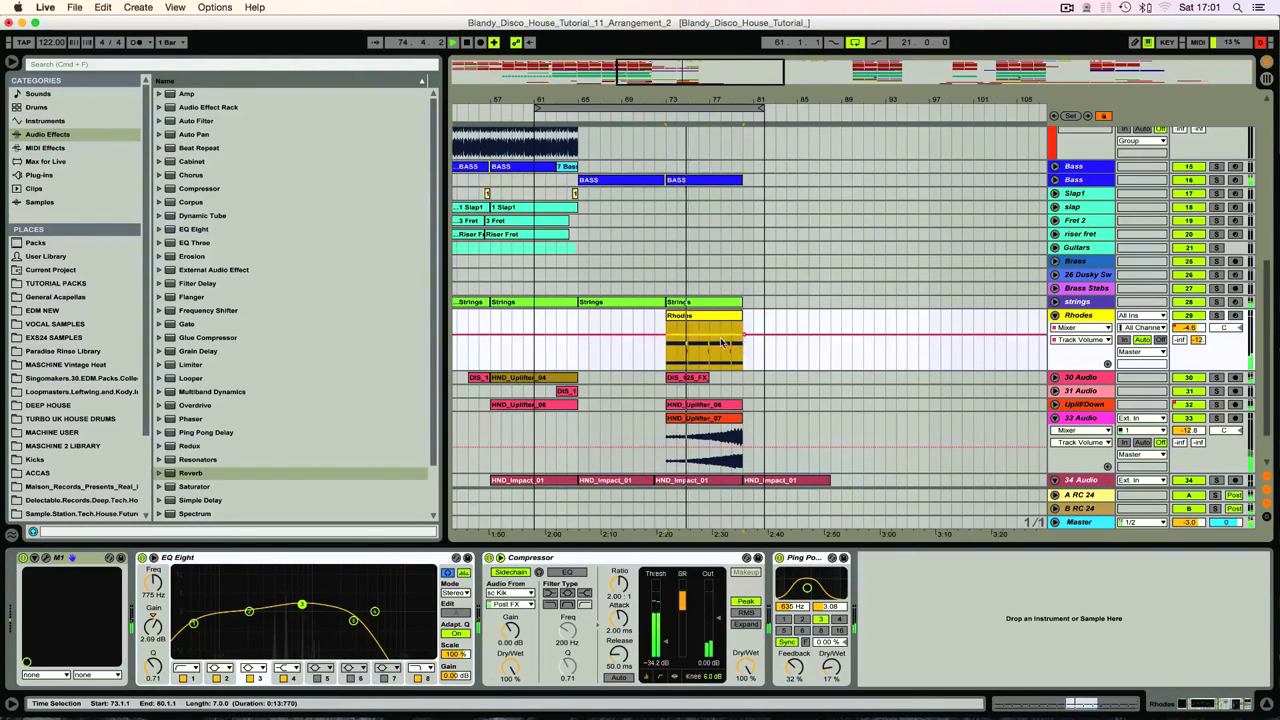
pyautogui.click(637, 333)
pyautogui.click(658, 333)
pyautogui.moveTo(658, 333); pyautogui.dragTo(656, 347)
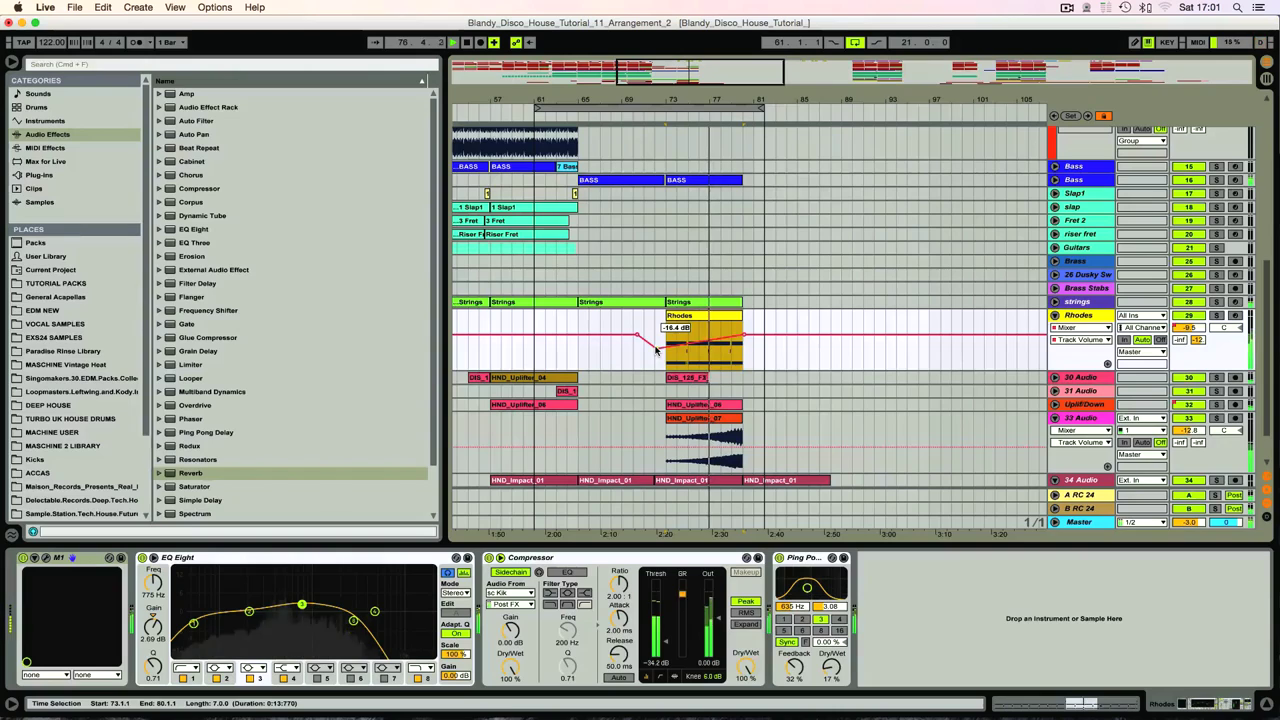
pyautogui.moveTo(656, 347); pyautogui.dragTo(654, 352)
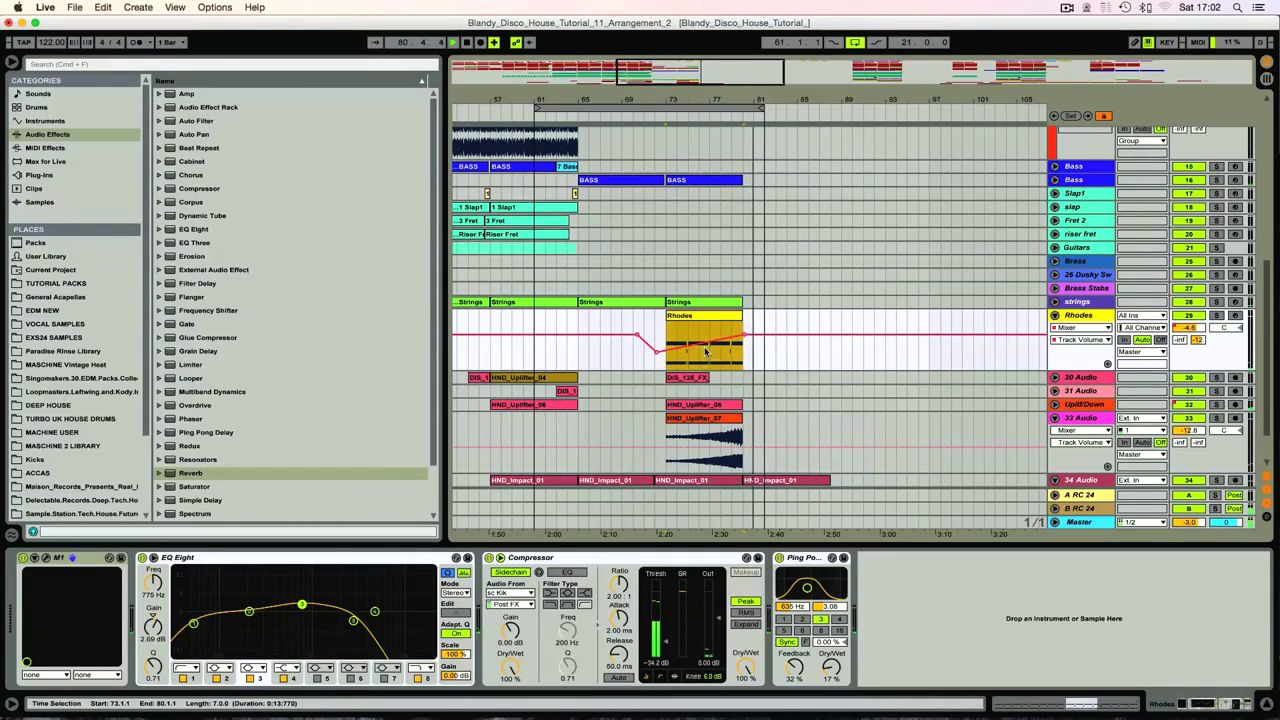
# Duplicate the two clap clips in bars 57 to 65 on the second Clap track twice, filling through to bar 81
pyautogui.scroll(6, 716, 248)
pyautogui.moveTo(572, 104); pyautogui.dragTo(716, 92)
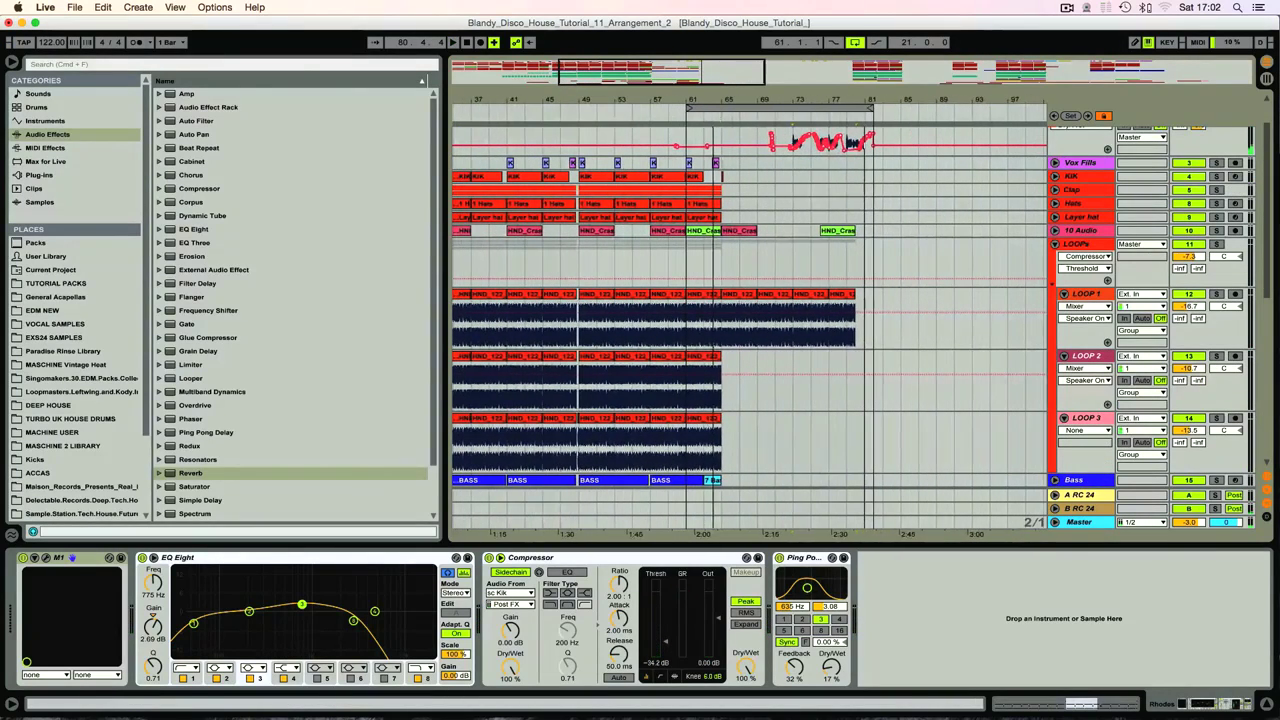
pyautogui.click(1054, 190)
pyautogui.click(705, 312)
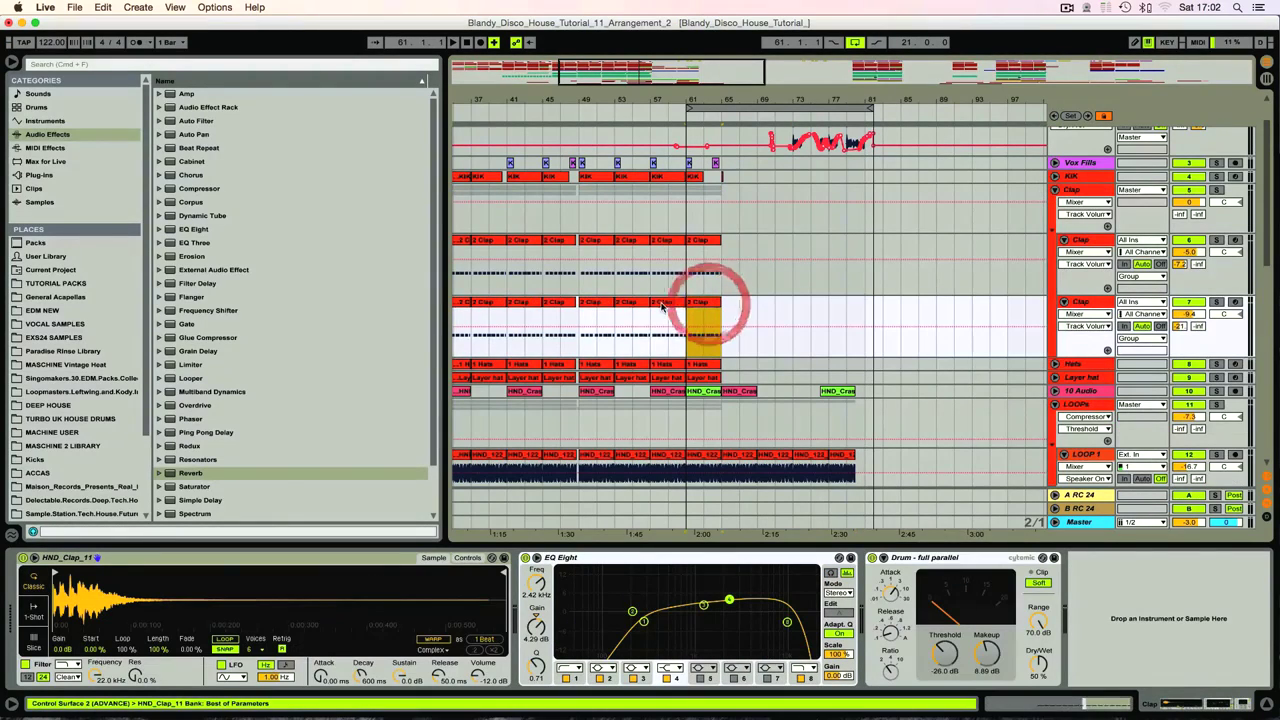
pyautogui.keyDown('shift'); pyautogui.click(661, 307); pyautogui.keyUp('shift')
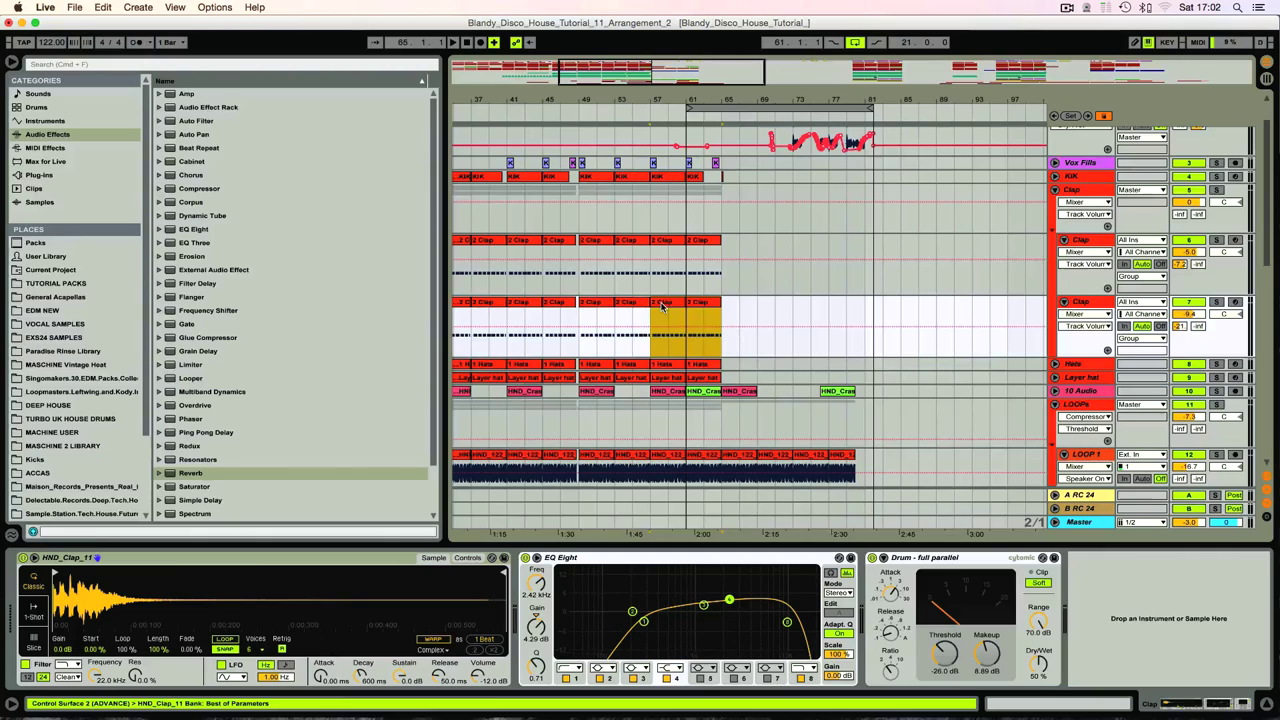
pyautogui.press('super+d')
pyautogui.press('super+d')
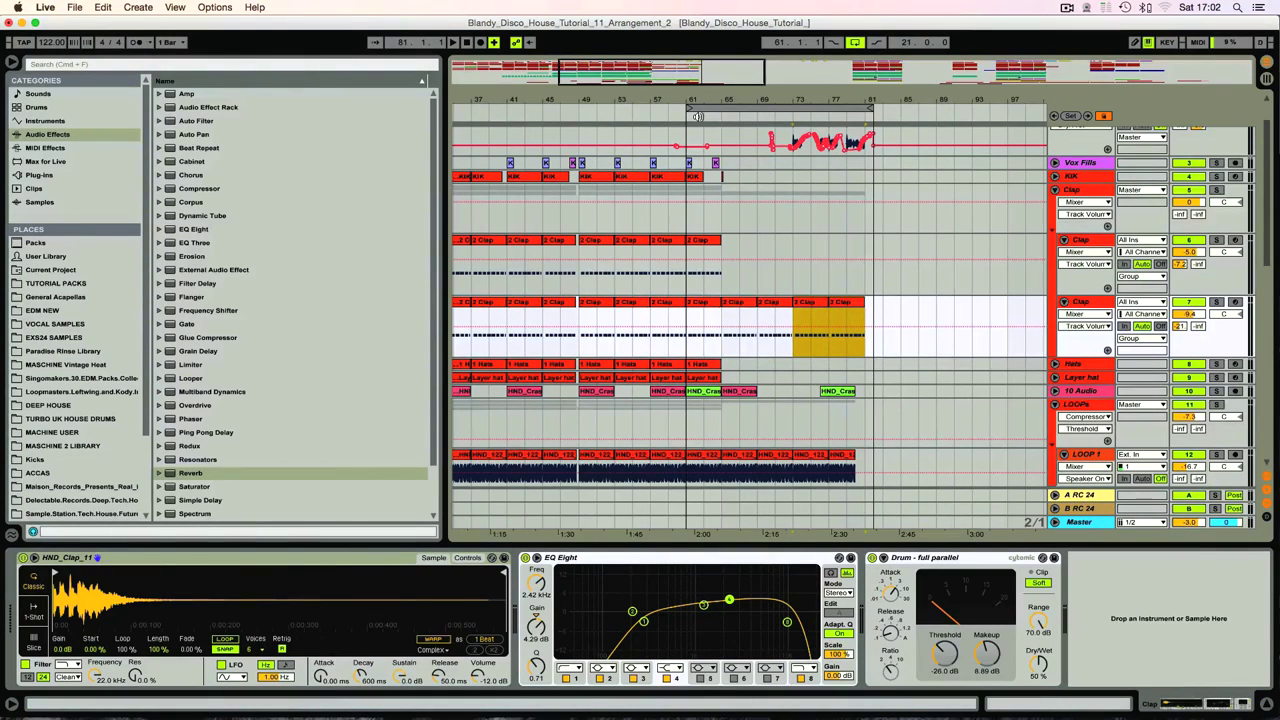
# Play the arrangement from bar 61 to hear the extended claps in the breakdown
pyautogui.moveTo(695, 100); pyautogui.dragTo(672, 92)
pyautogui.click(673, 118)
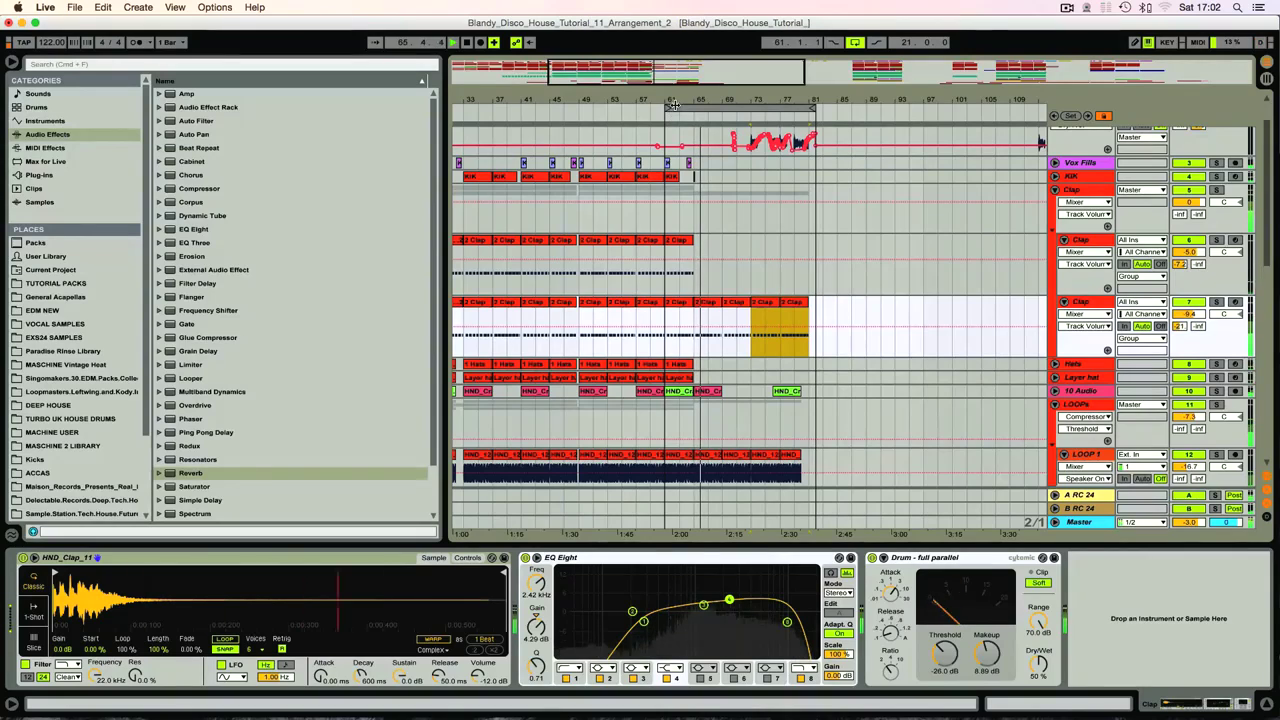
pyautogui.moveTo(666, 99); pyautogui.dragTo(629, 97)
# Add a Ping Pong Delay to the second Clap track and place it between the EQ Eight and the drum compressor
pyautogui.doubleClick(1085, 301)
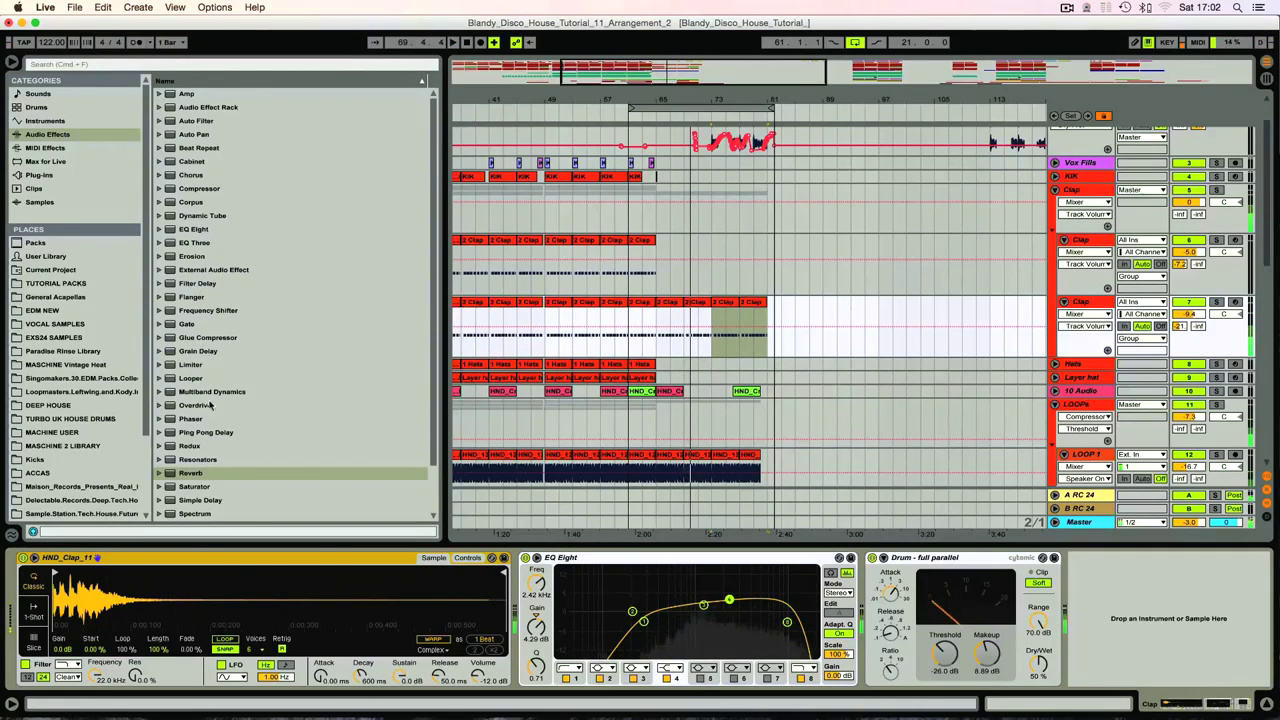
pyautogui.click(231, 430)
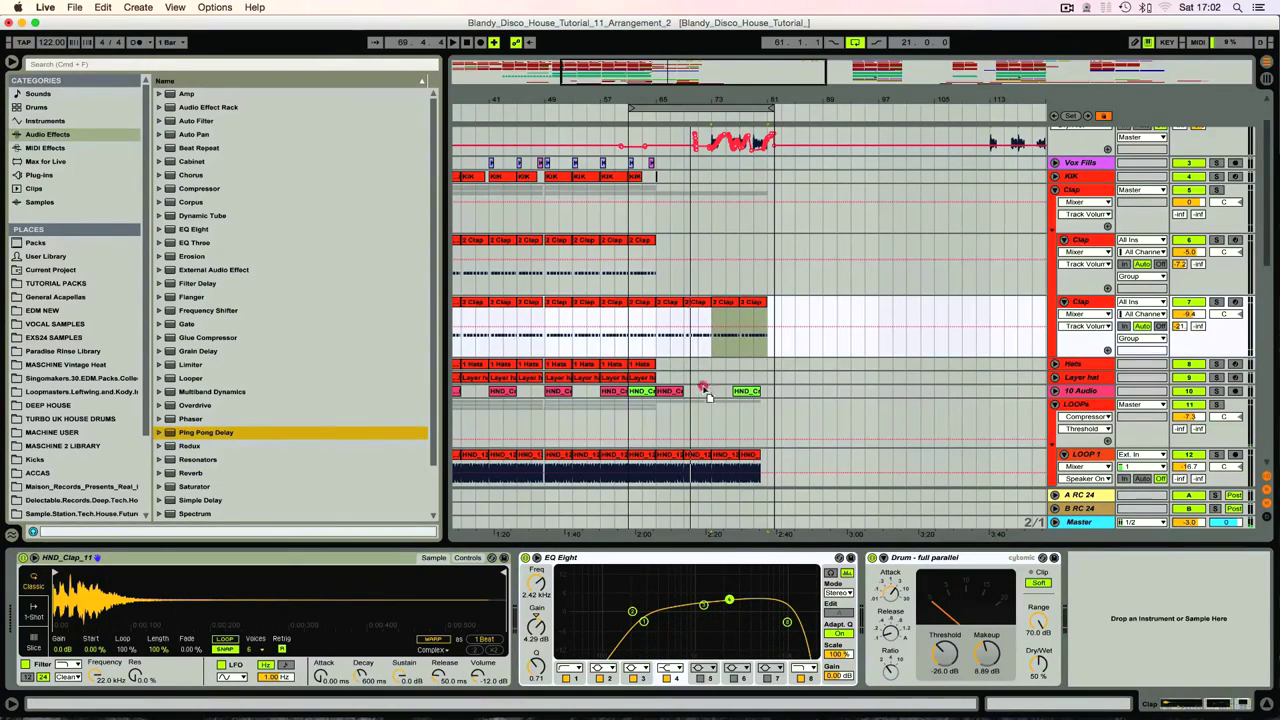
pyautogui.moveTo(716, 322); pyautogui.dragTo(712, 318)
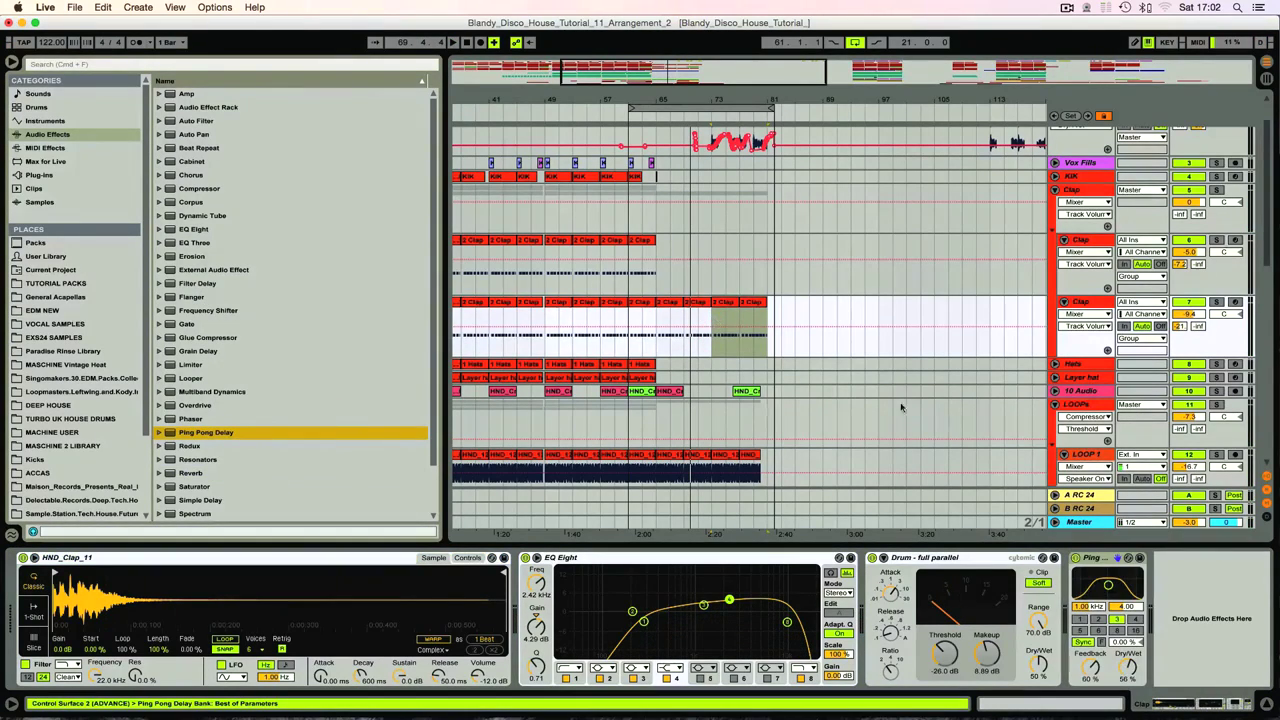
pyautogui.click(1097, 562)
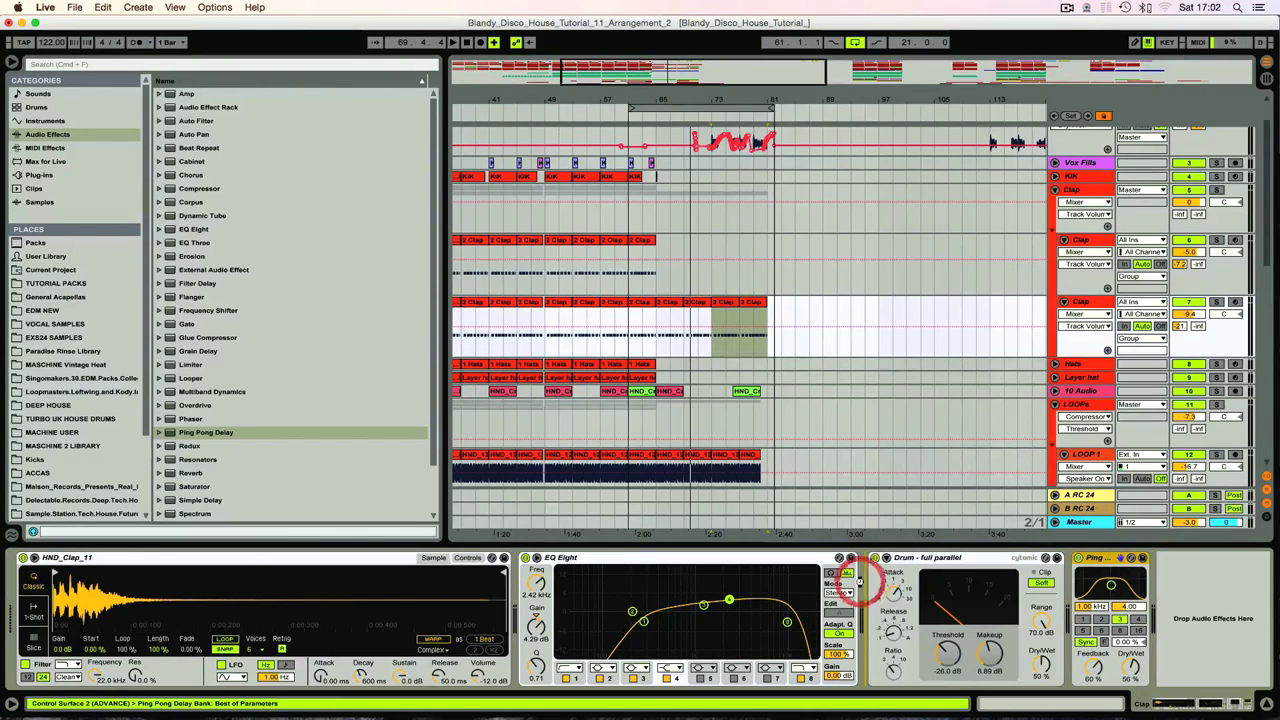
pyautogui.moveTo(858, 583); pyautogui.dragTo(861, 585)
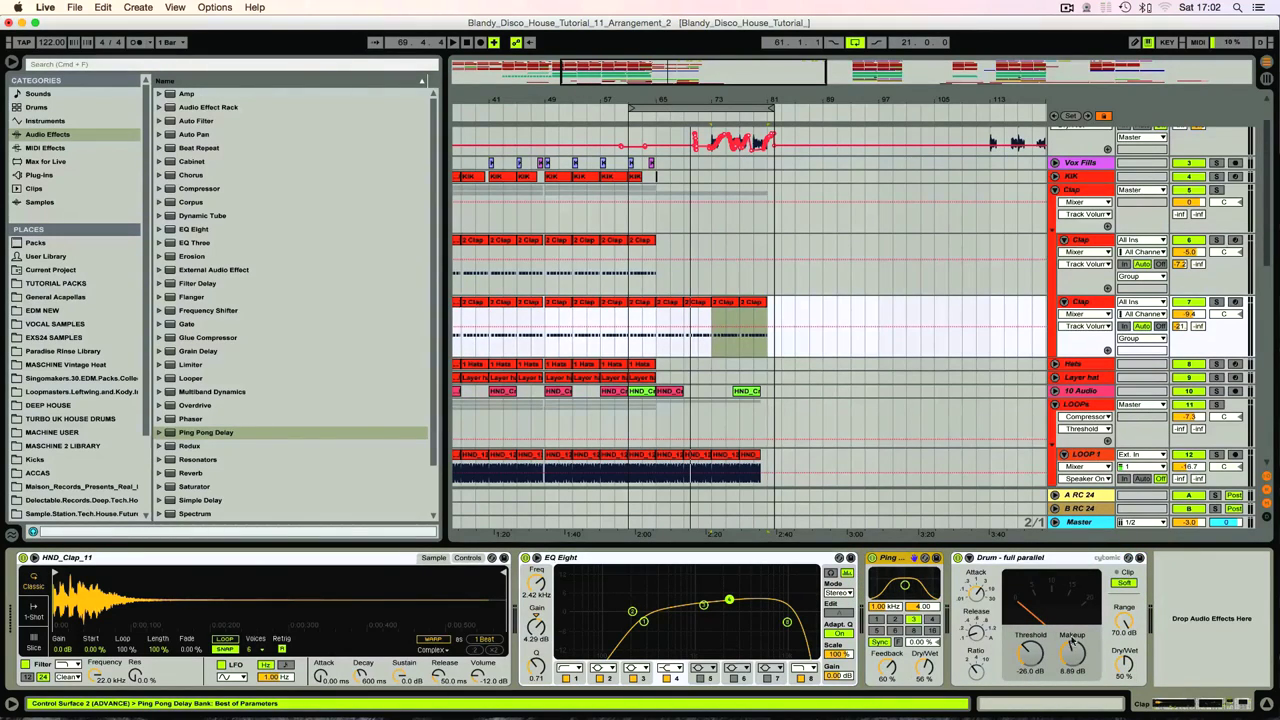
# Lower the clap delay's Dry/Wet to 0.8% and record its rising automation through the breakdown, dropping back to 0.8% near bar 80
pyautogui.click(928, 671)
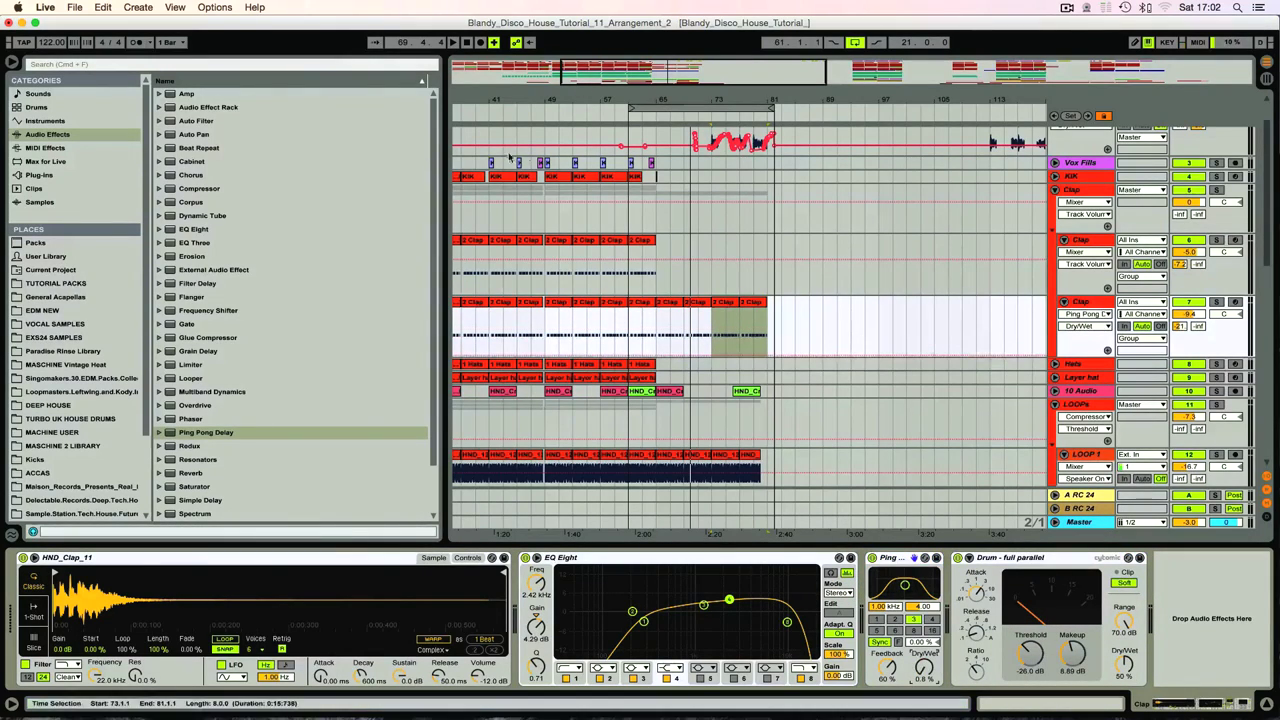
pyautogui.click(636, 115)
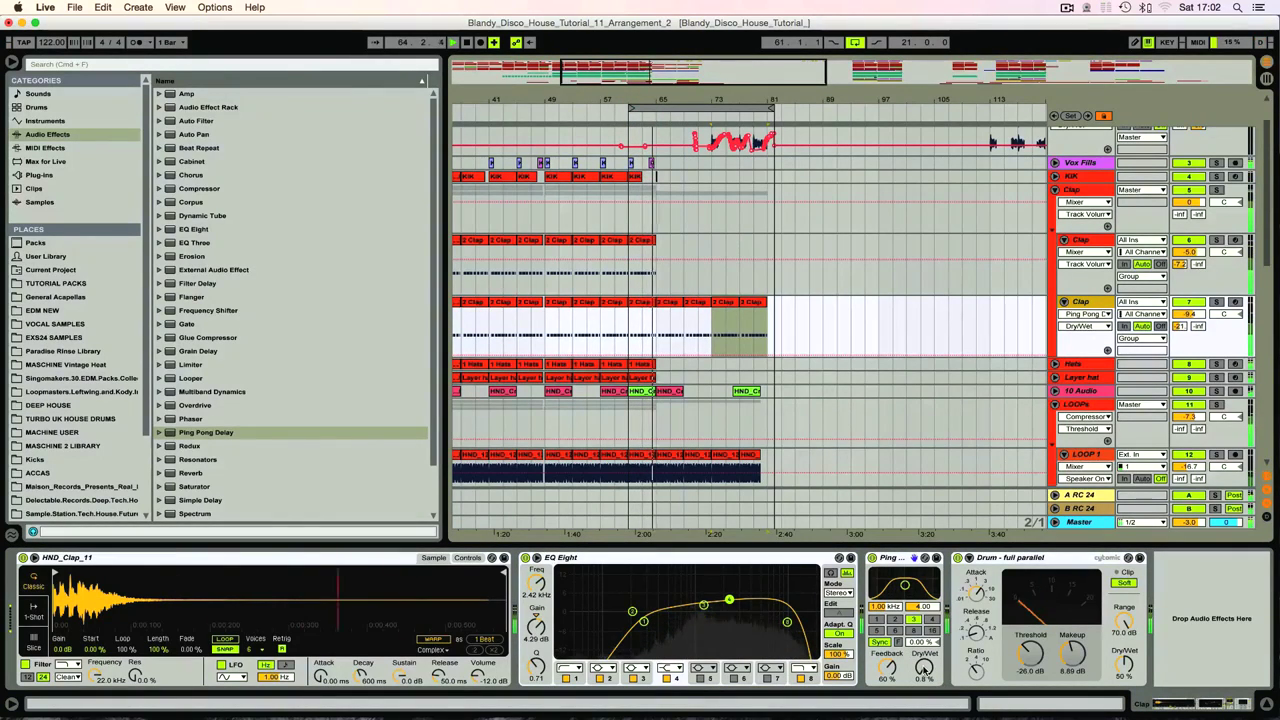
pyautogui.click(482, 43)
pyautogui.moveTo(924, 668); pyautogui.dragTo(924, 666)
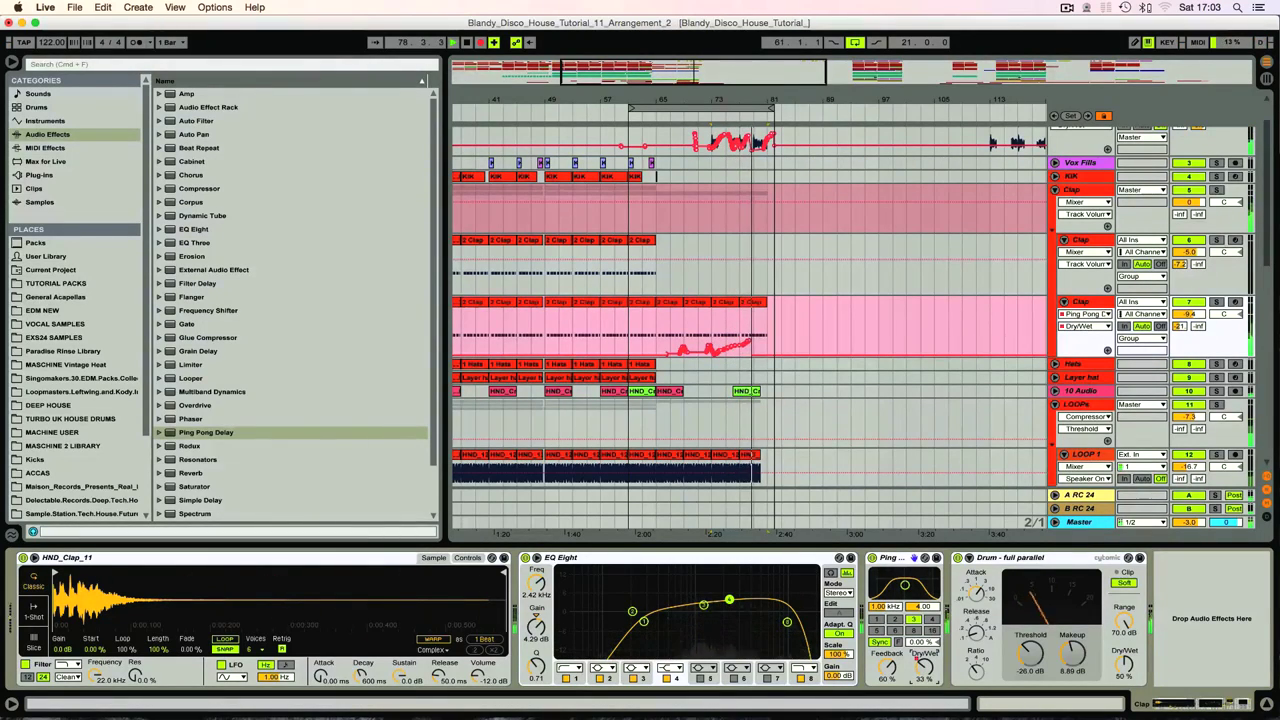
pyautogui.moveTo(924, 668); pyautogui.dragTo(924, 712)
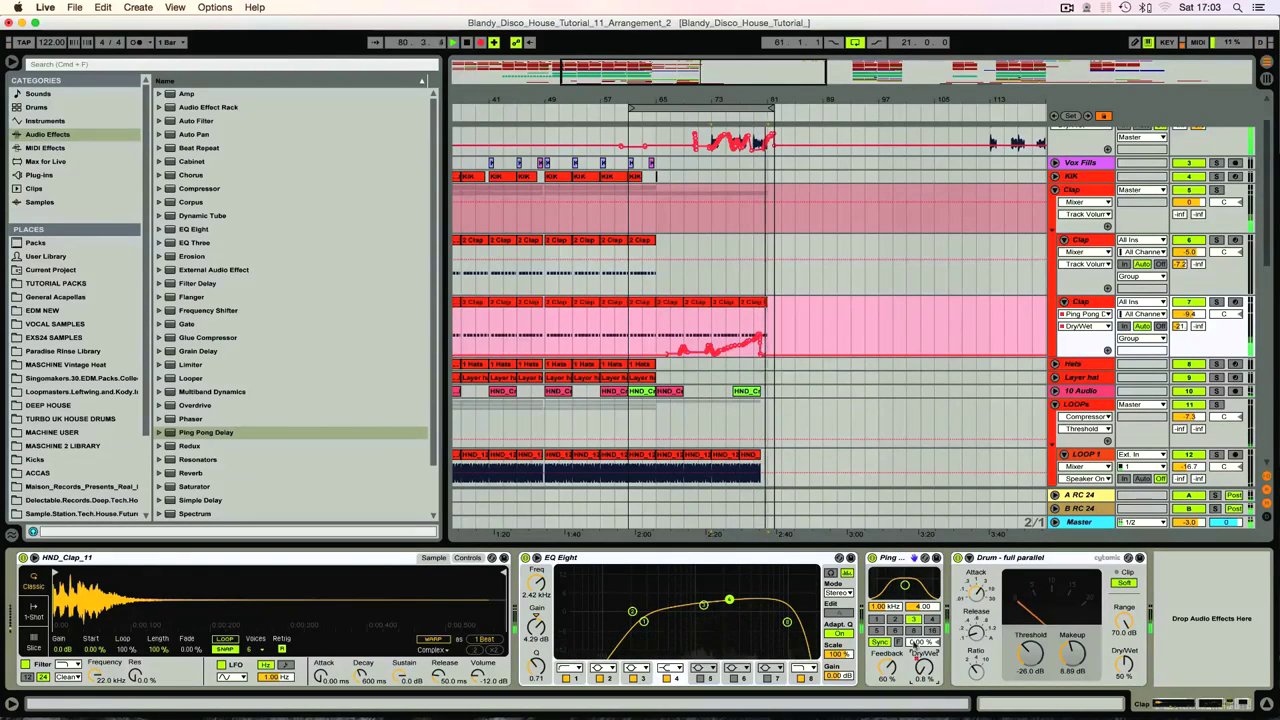
pyautogui.press('space')
# Shorten the last clap clip on the second Clap track to end at bar 80, level with the LOOP 1 clip
pyautogui.moveTo(745, 100); pyautogui.dragTo(745, 140)
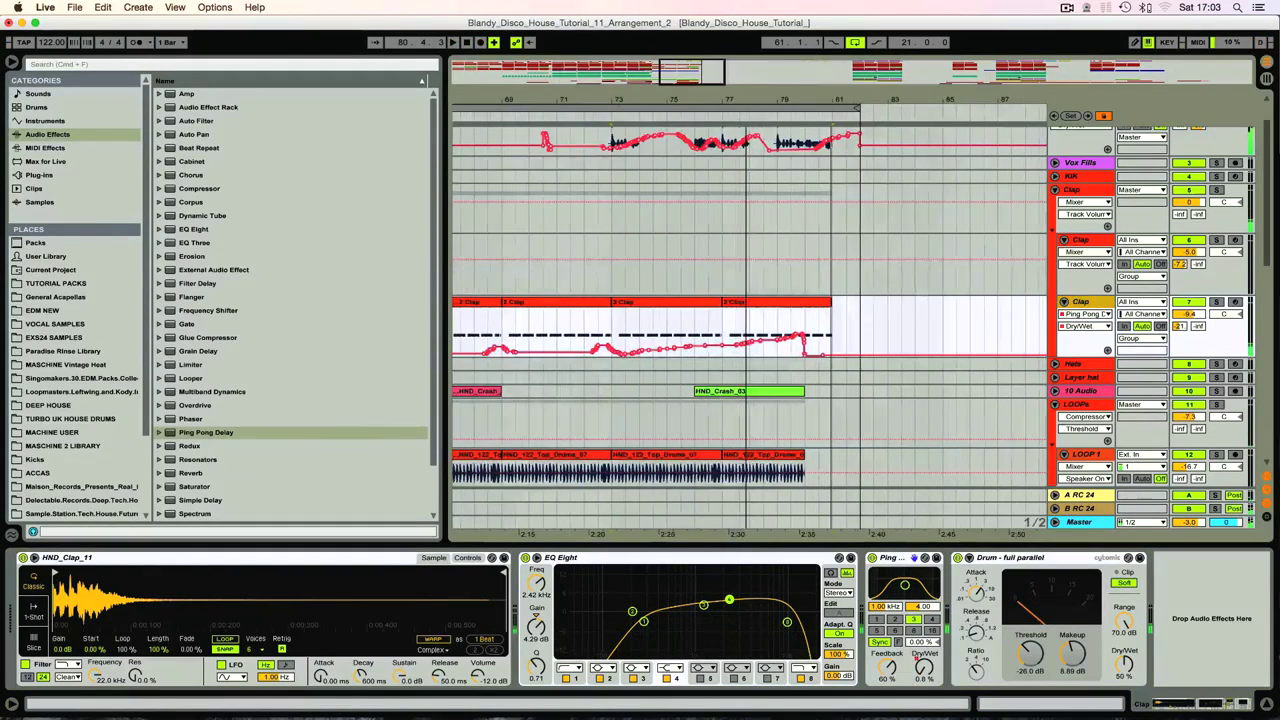
pyautogui.moveTo(828, 302); pyautogui.dragTo(809, 302)
pyautogui.click(819, 305)
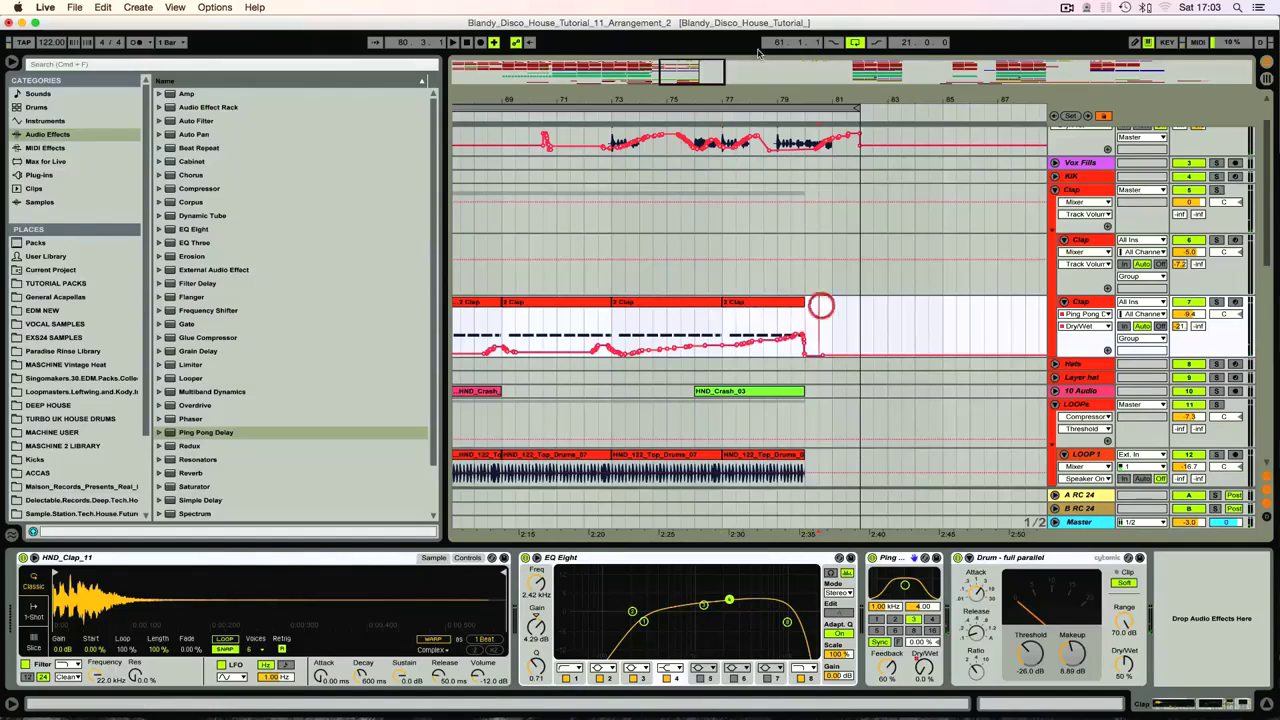
# Set the Dry/Wet automation point around bar 61 on the second Clap track to 3.0% while playing the breakdown
pyautogui.moveTo(778, 95); pyautogui.dragTo(797, 60)
pyautogui.scroll(3, 806, 300)
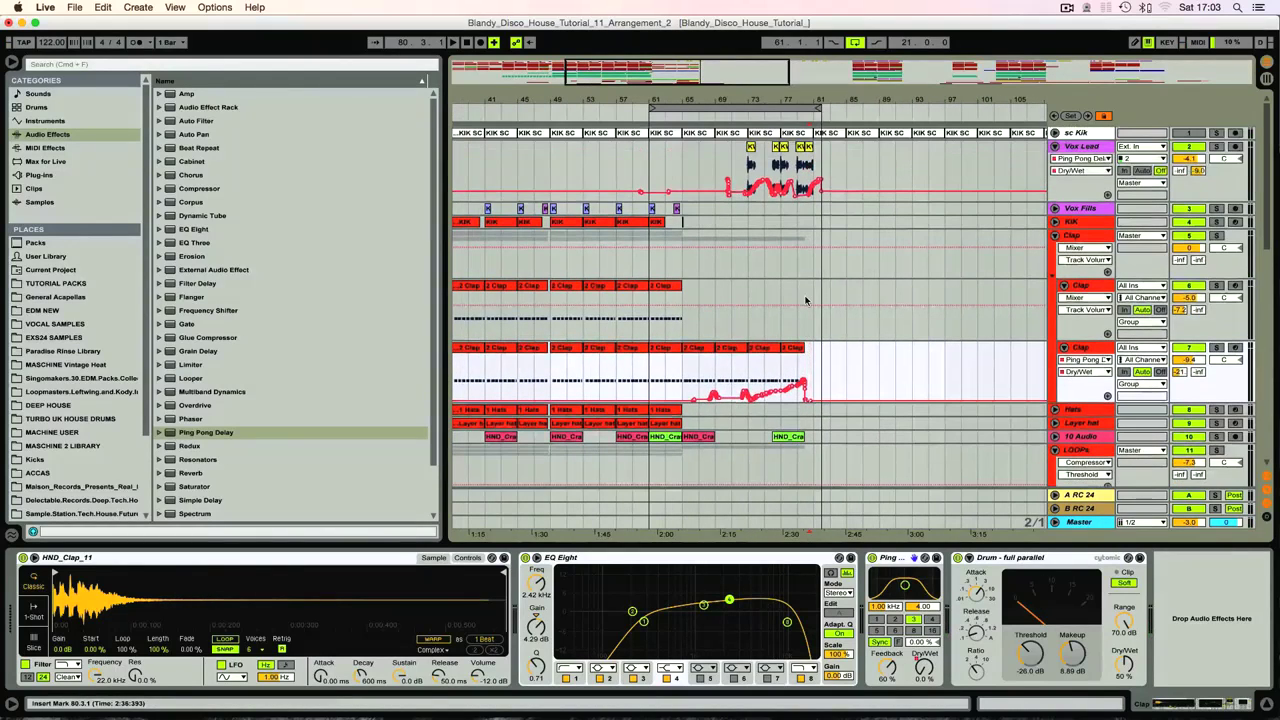
pyautogui.scroll(-4, 806, 300)
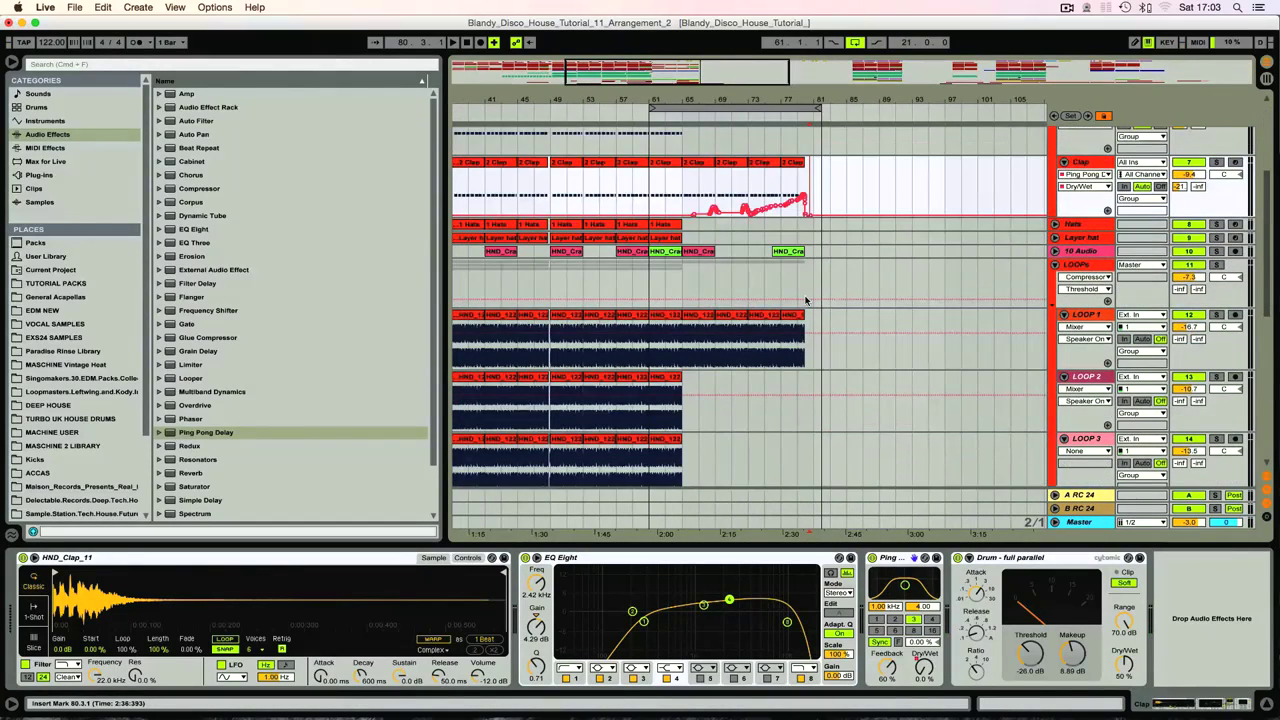
pyautogui.scroll(2, 806, 300)
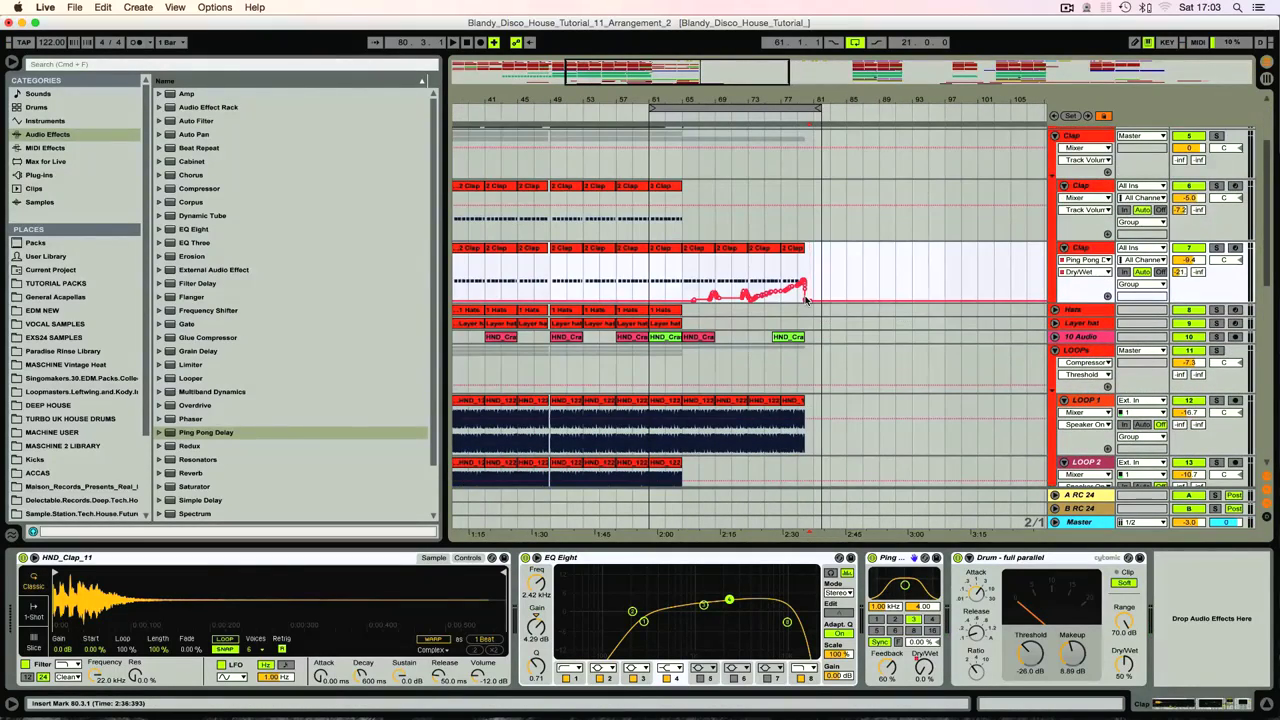
pyautogui.scroll(2, 806, 300)
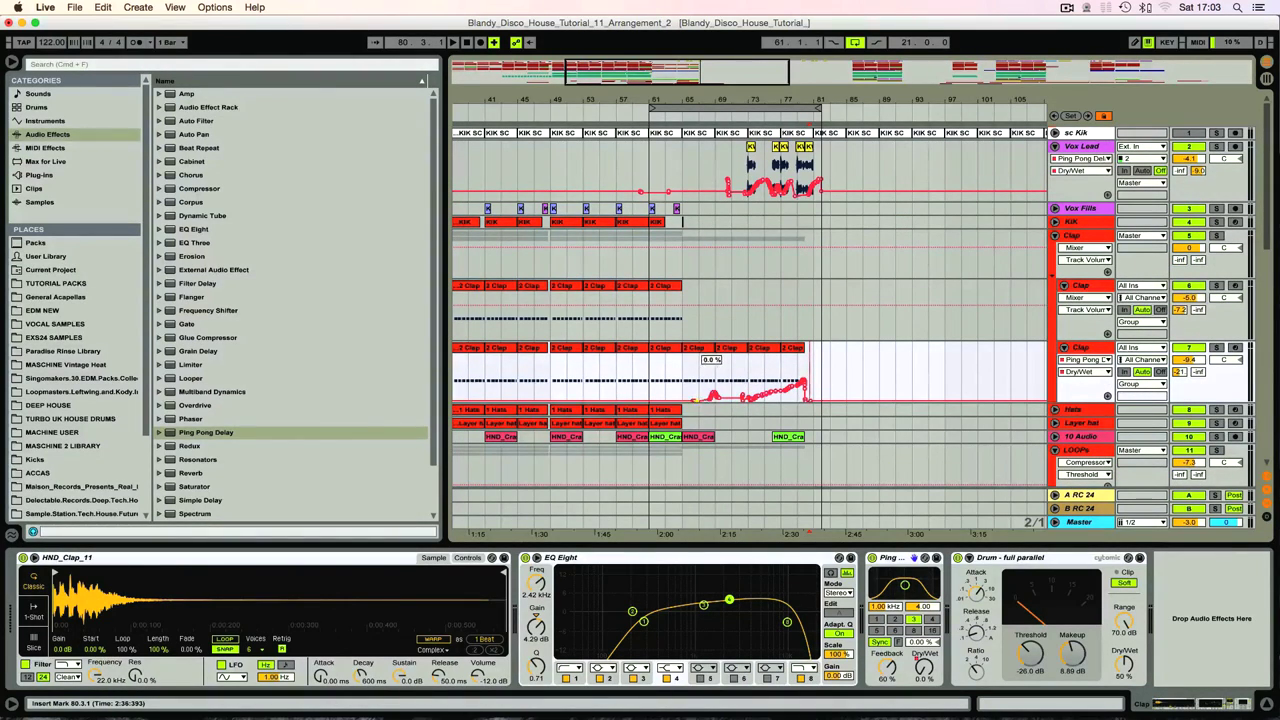
pyautogui.moveTo(644, 101)
pyautogui.mouseDown()
pyautogui.moveTo(664, 85)
pyautogui.moveTo(658, 122)
pyautogui.mouseUp()
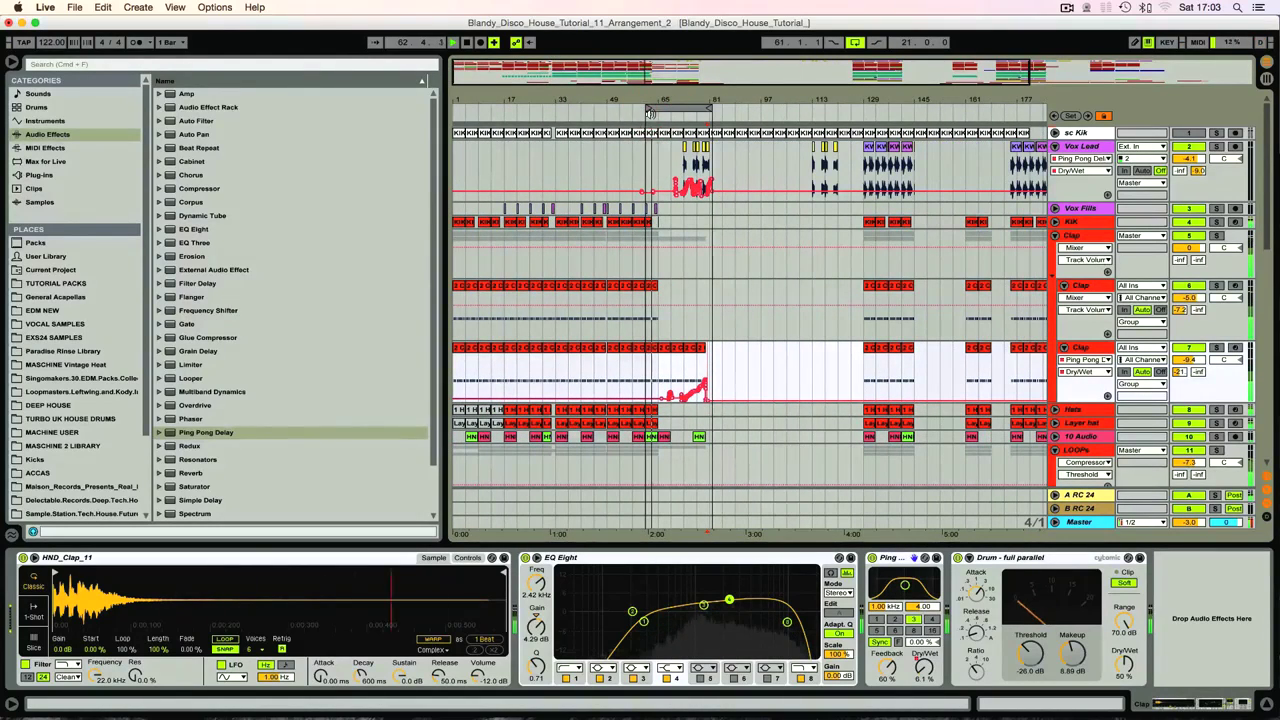
pyautogui.click(1244, 697)
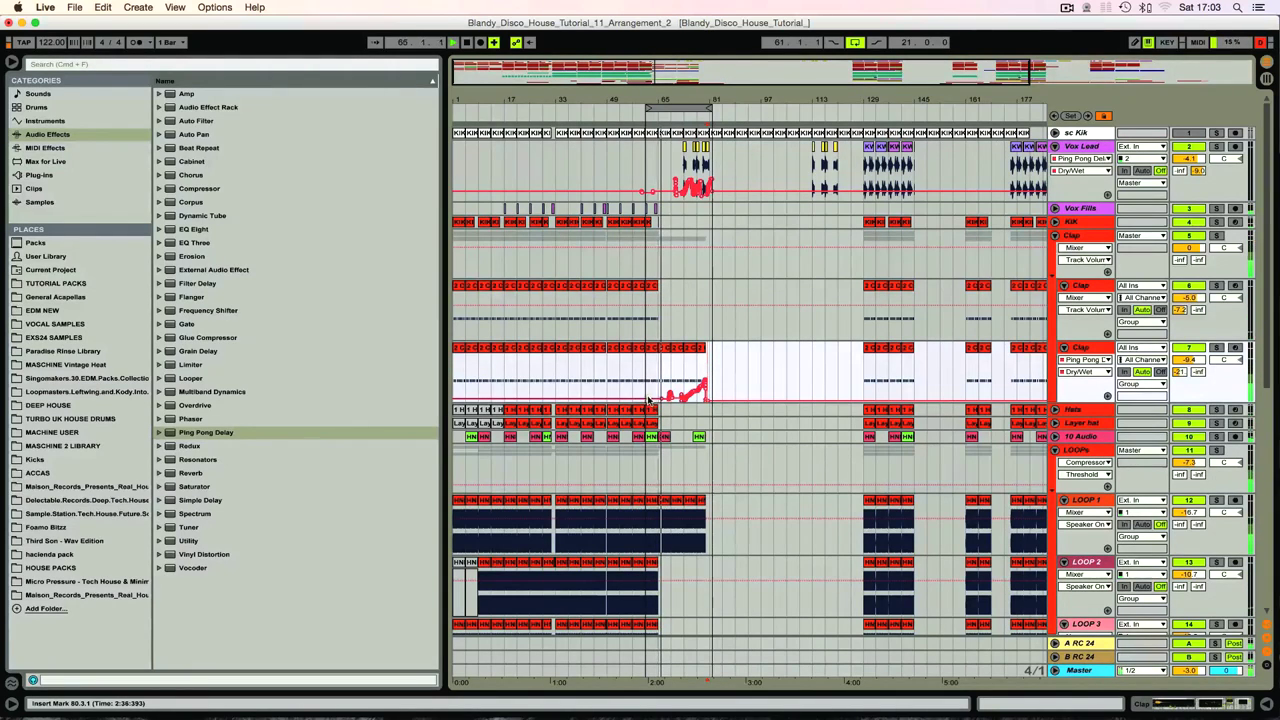
pyautogui.moveTo(648, 398); pyautogui.dragTo(648, 401)
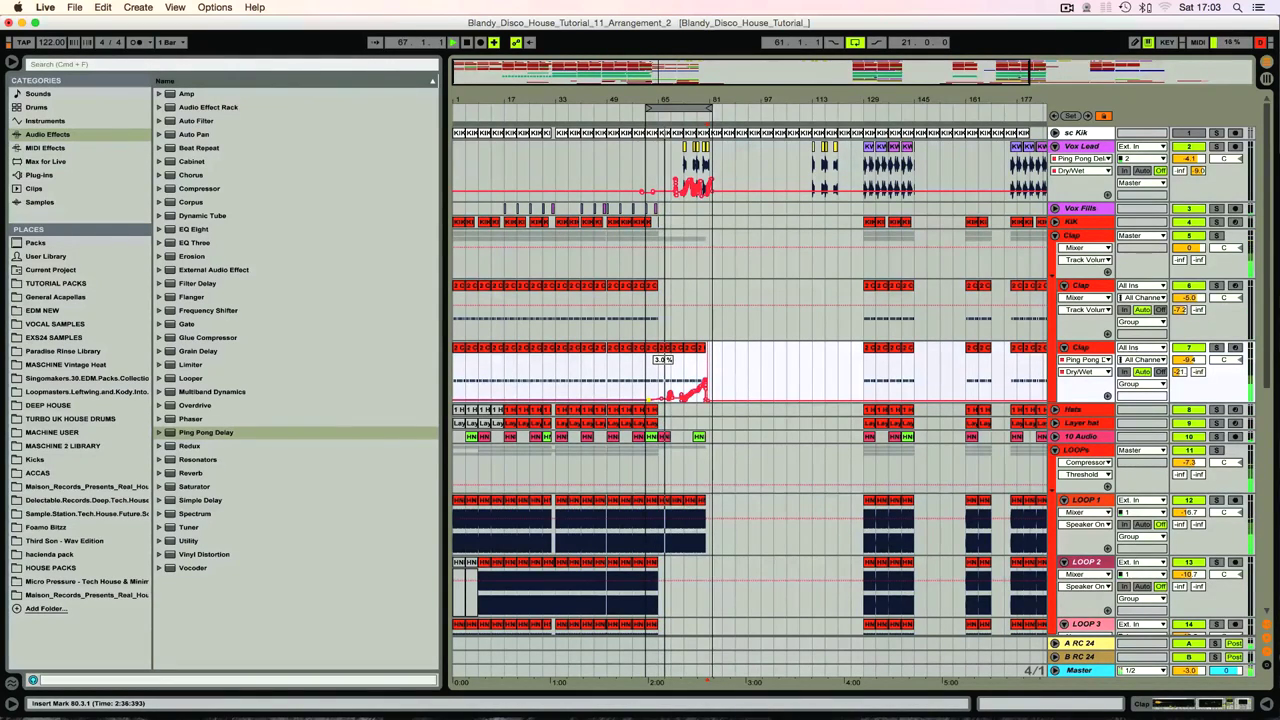
pyautogui.scroll(-1, 540, 265)
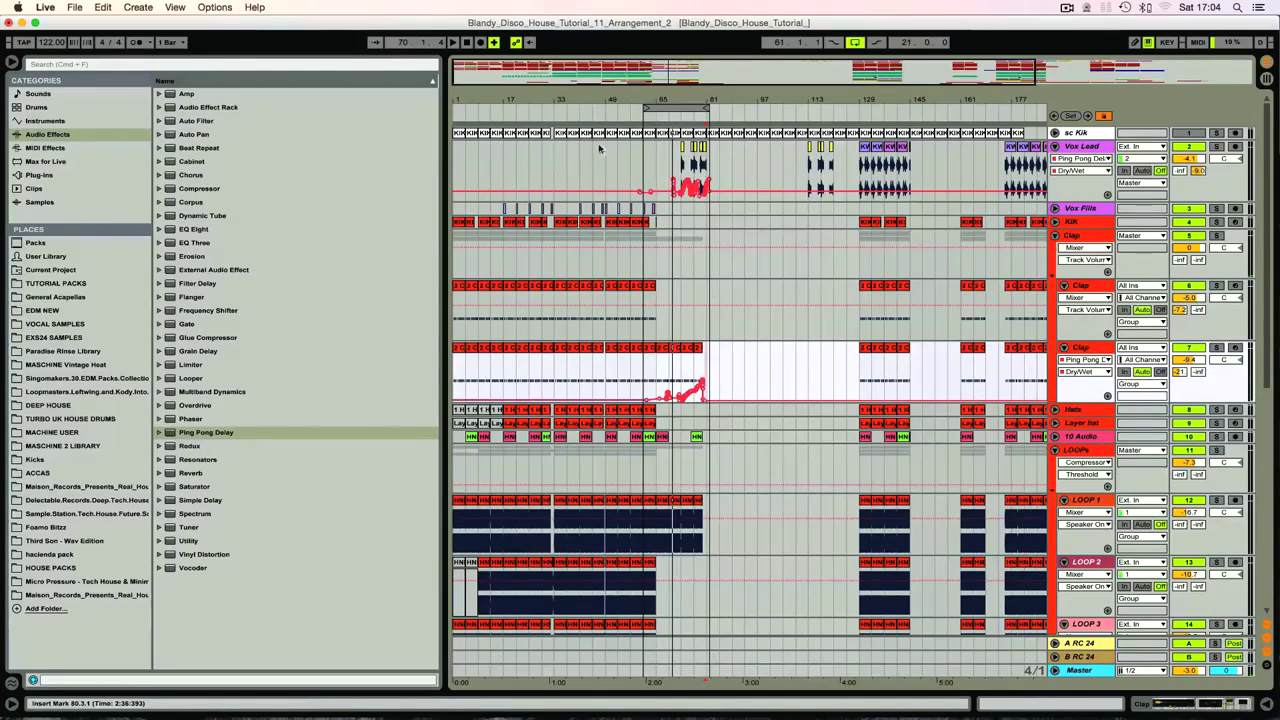
# Play from bar 17 and record short Dry/Wet swells on the second Clap track's Ping Pong Delay up to about bar 69
pyautogui.moveTo(549, 88); pyautogui.dragTo(611, 182)
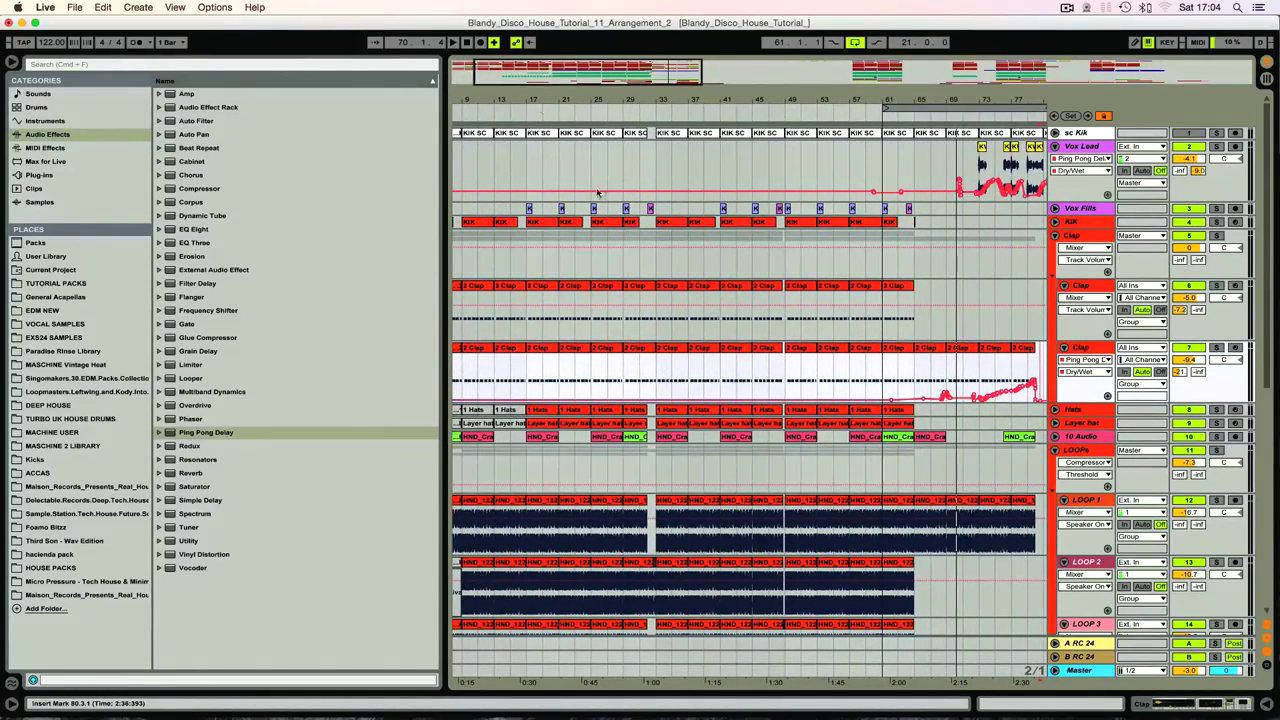
pyautogui.moveTo(545, 103); pyautogui.dragTo(590, 155)
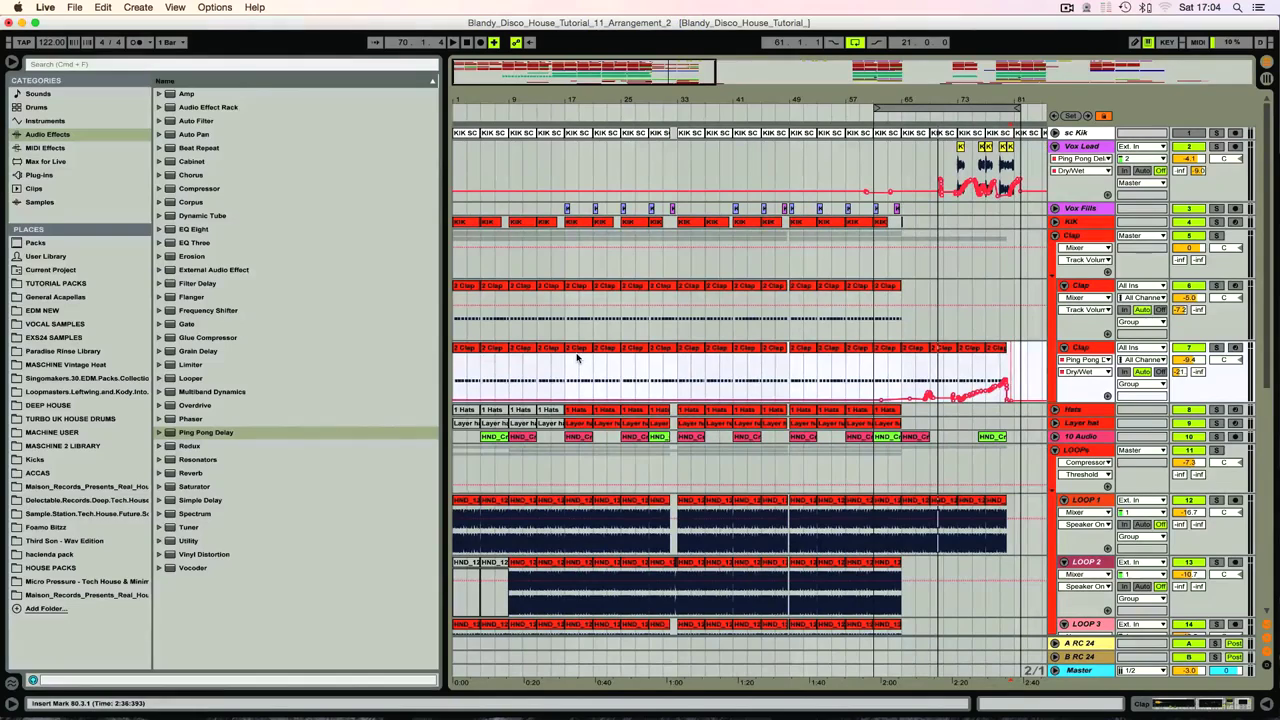
pyautogui.click(560, 112)
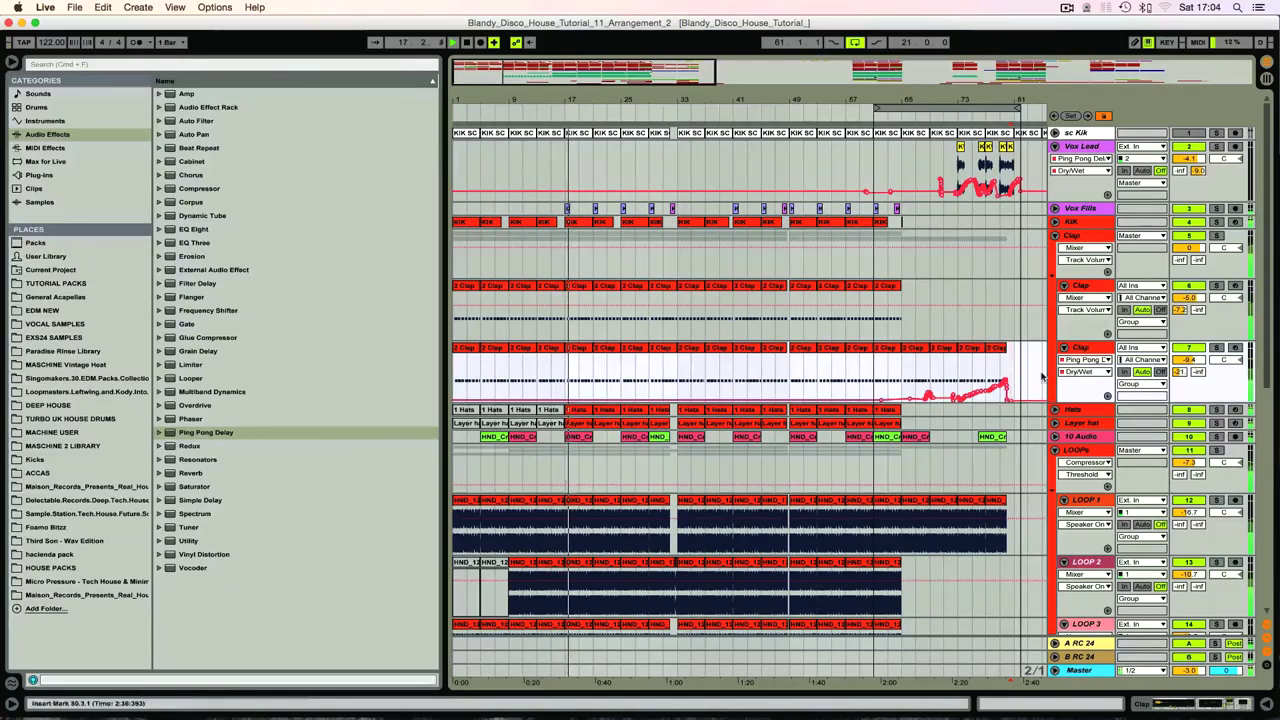
pyautogui.doubleClick(1080, 348)
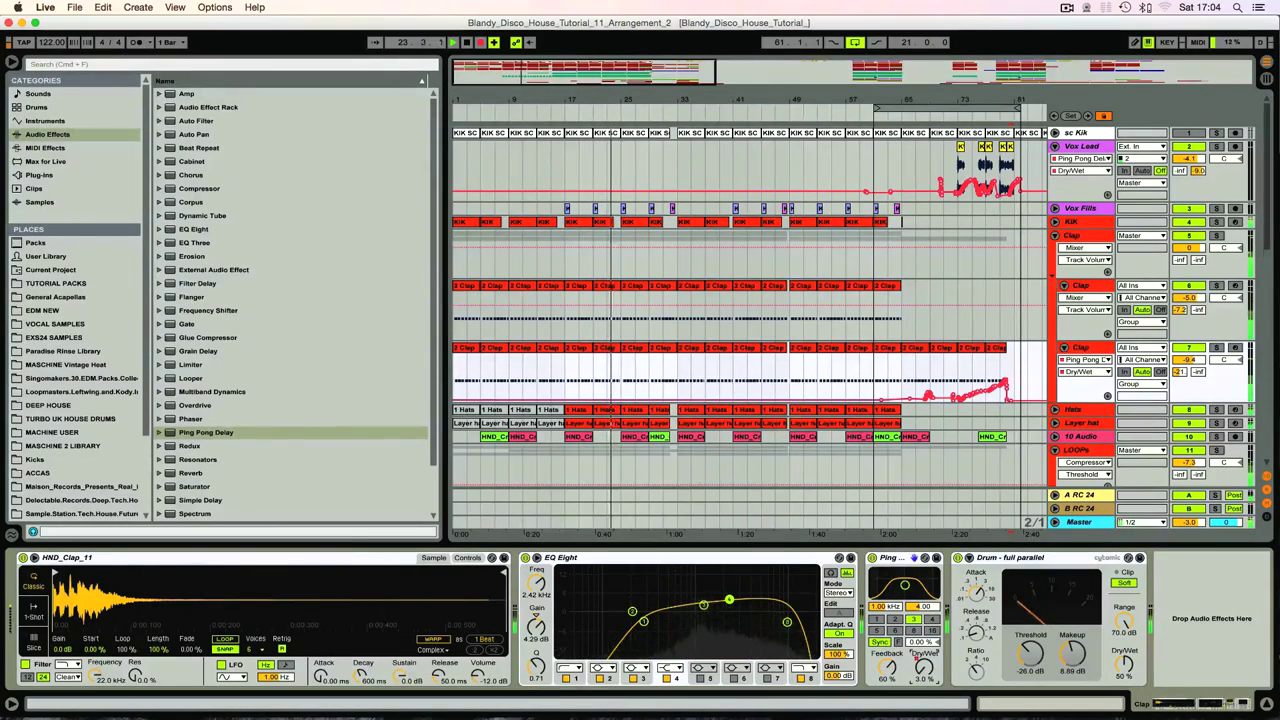
pyautogui.moveTo(924, 668); pyautogui.dragTo(924, 688)
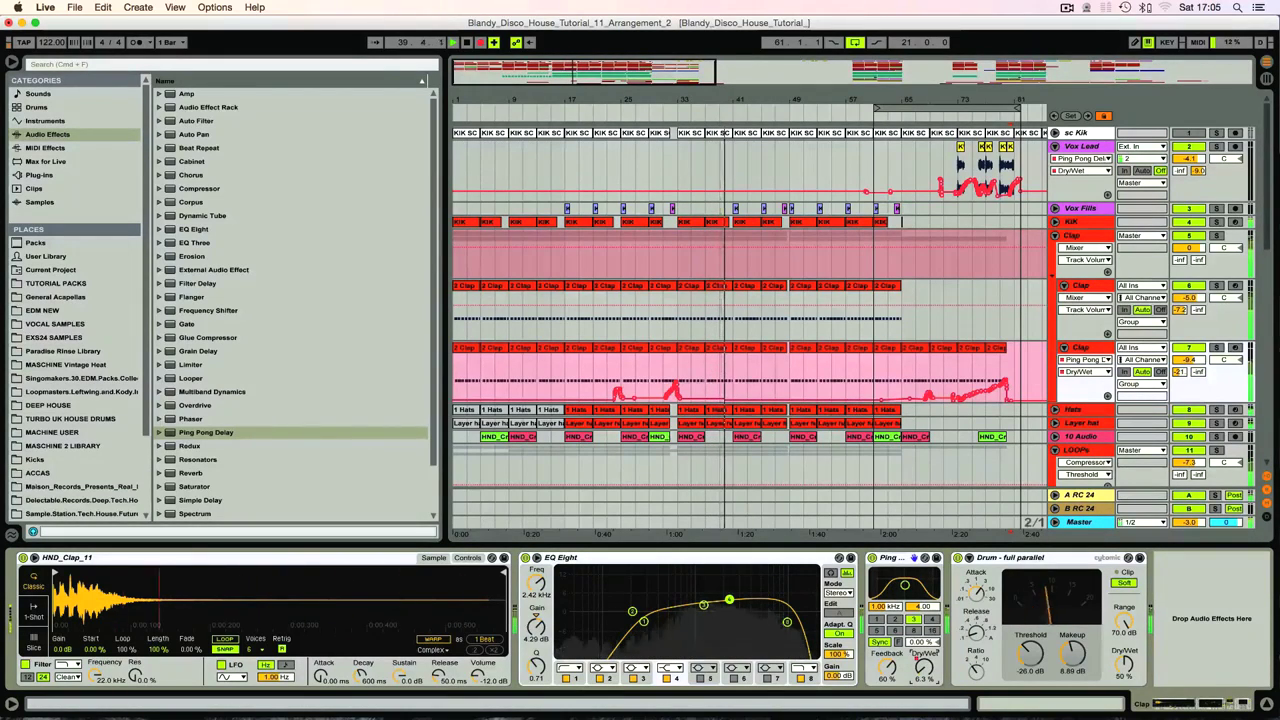
pyautogui.moveTo(924, 667); pyautogui.dragTo(924, 655)
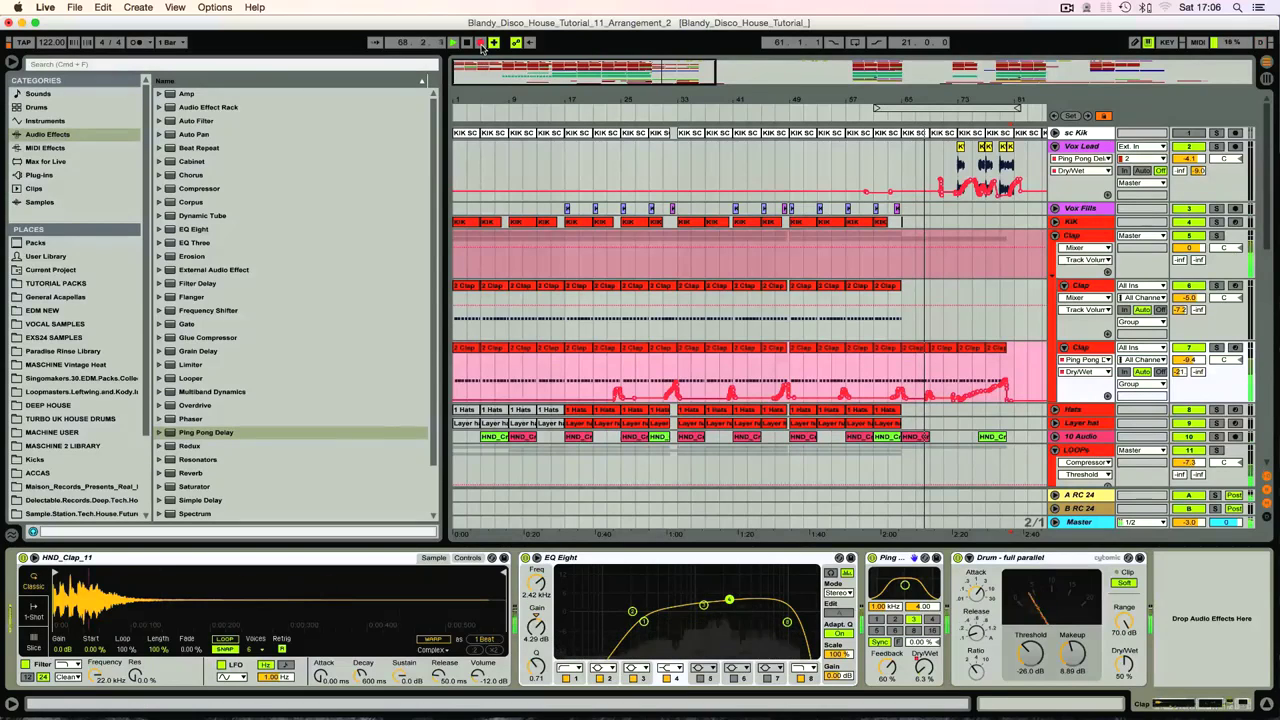
pyautogui.click(480, 43)
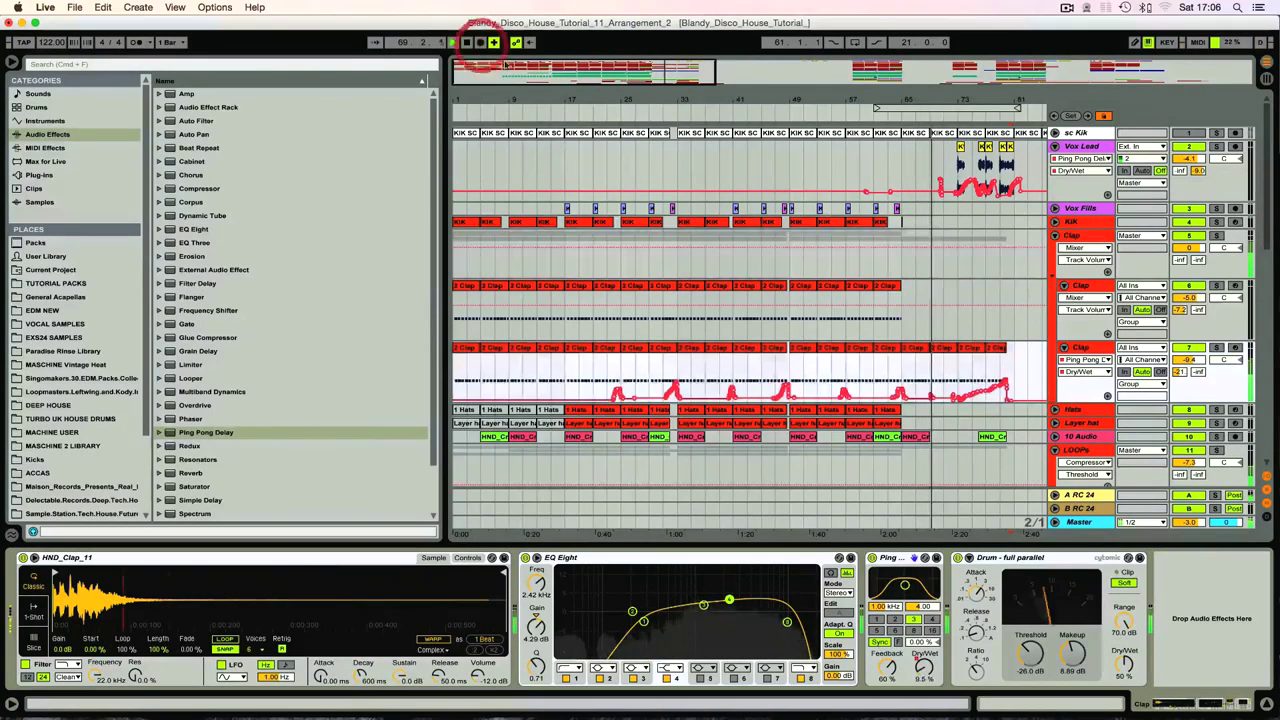
# Fold all tracks, shorten the breakdown's first BASS clip to bars 65 to 69, and duplicate it to fill bars 69 to 73
pyautogui.keyDown('alt'); pyautogui.click(1054, 147); pyautogui.keyUp('alt')
pyautogui.moveTo(875, 101); pyautogui.dragTo(741, 78)
pyautogui.press('-')
pyautogui.click(829, 279)
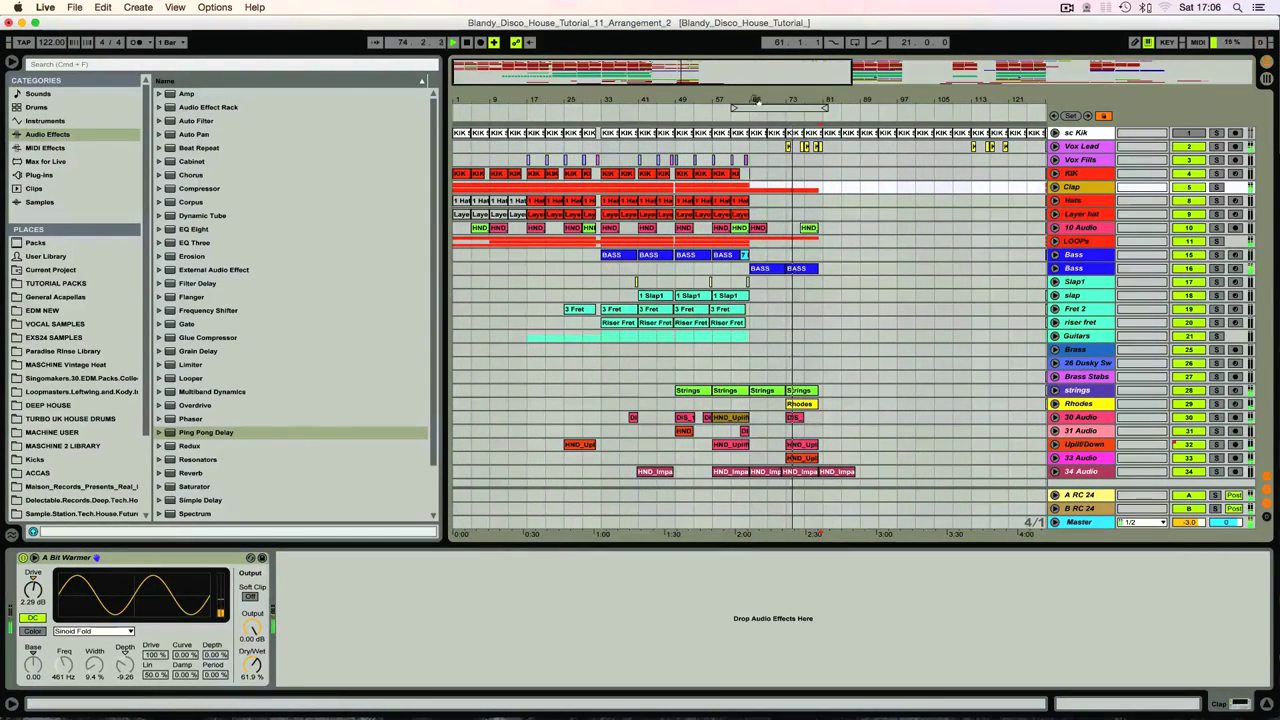
pyautogui.press('+')
pyautogui.moveTo(857, 270); pyautogui.dragTo(800, 268)
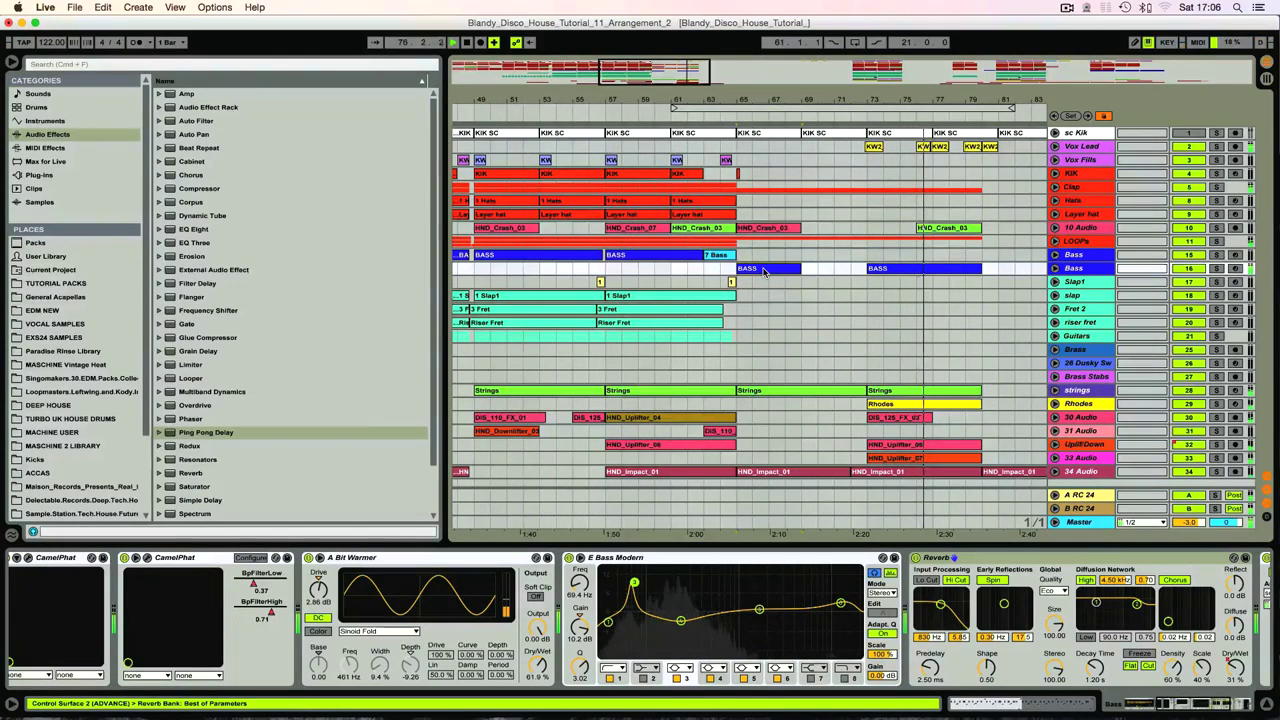
pyautogui.press('super+d')
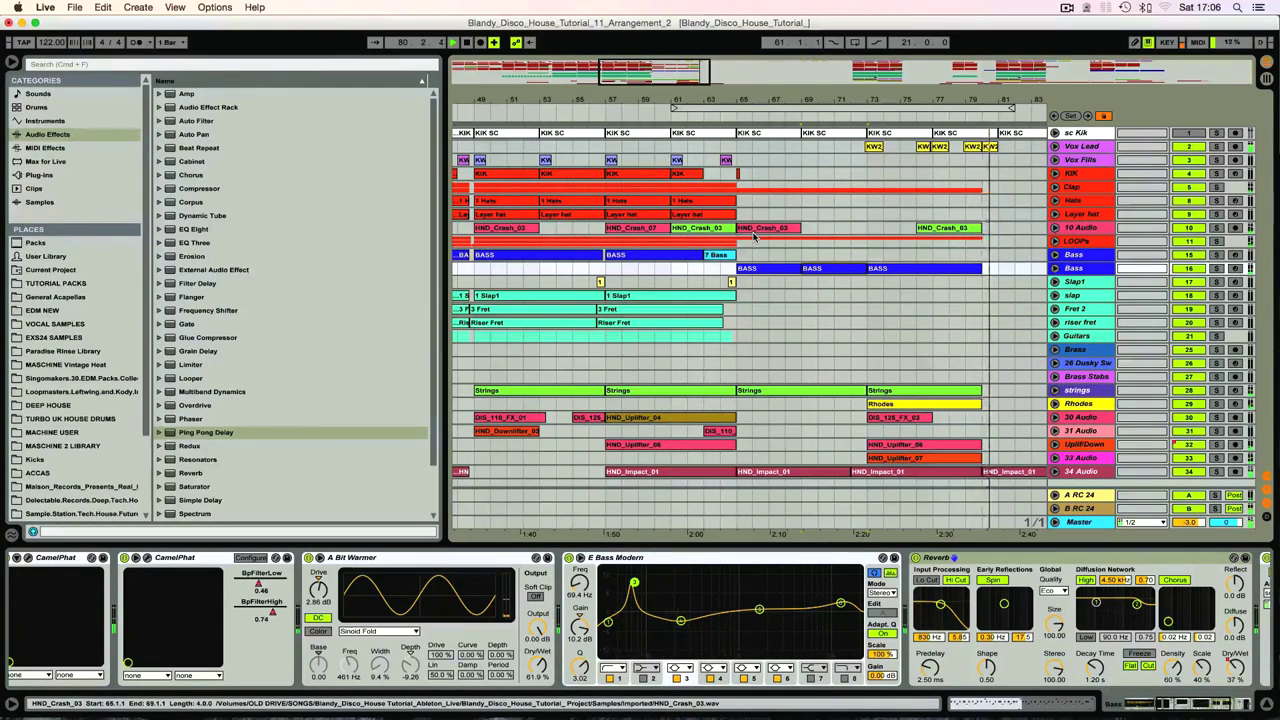
pyautogui.press('space')
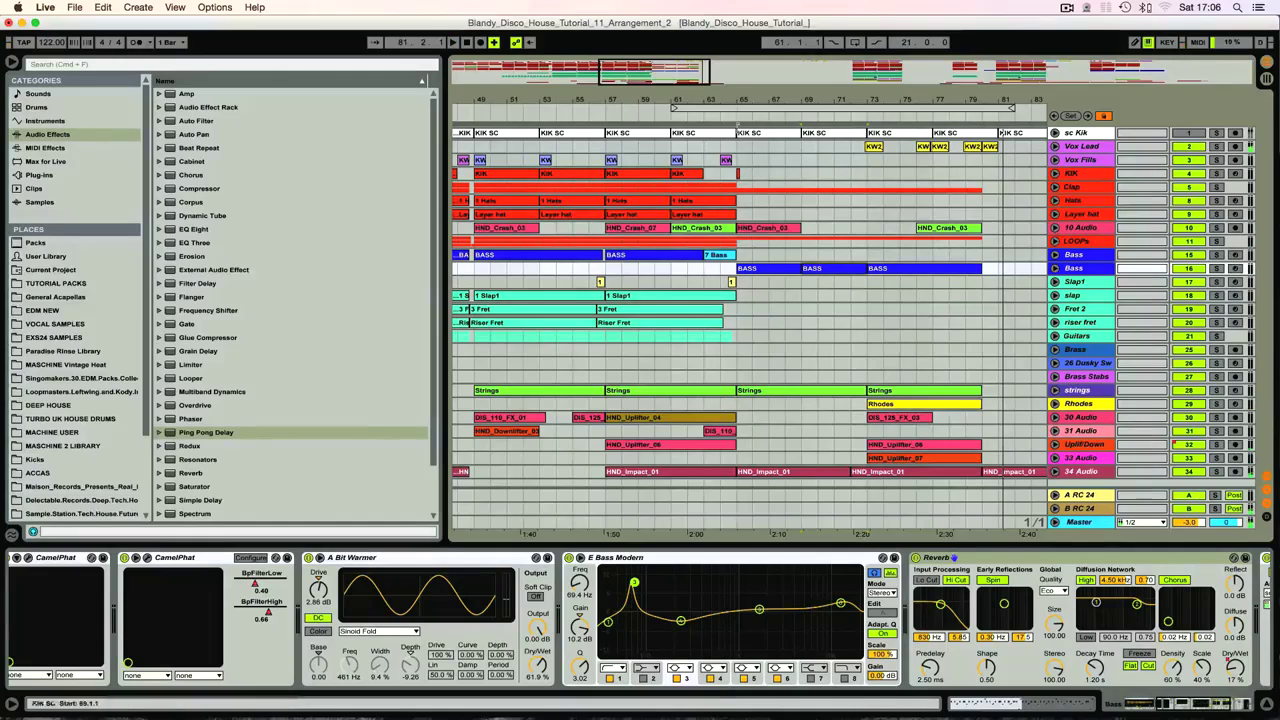
pyautogui.moveTo(730, 100); pyautogui.dragTo(736, 44)
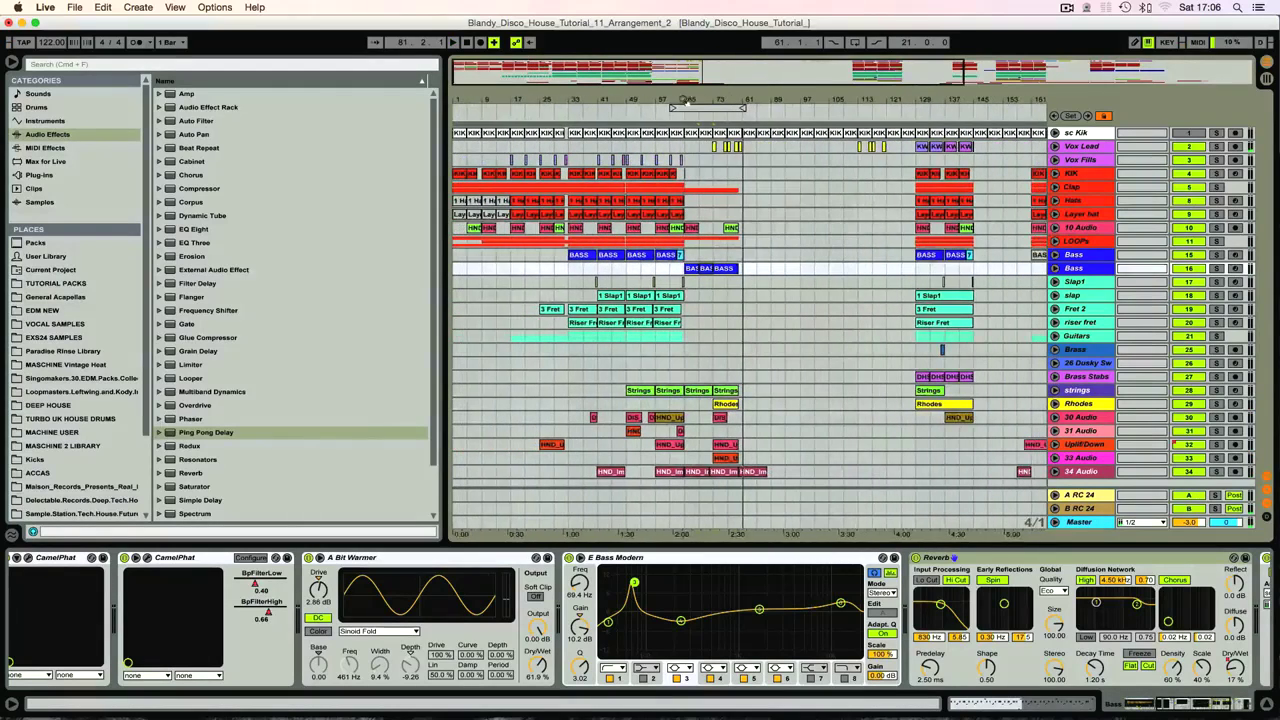